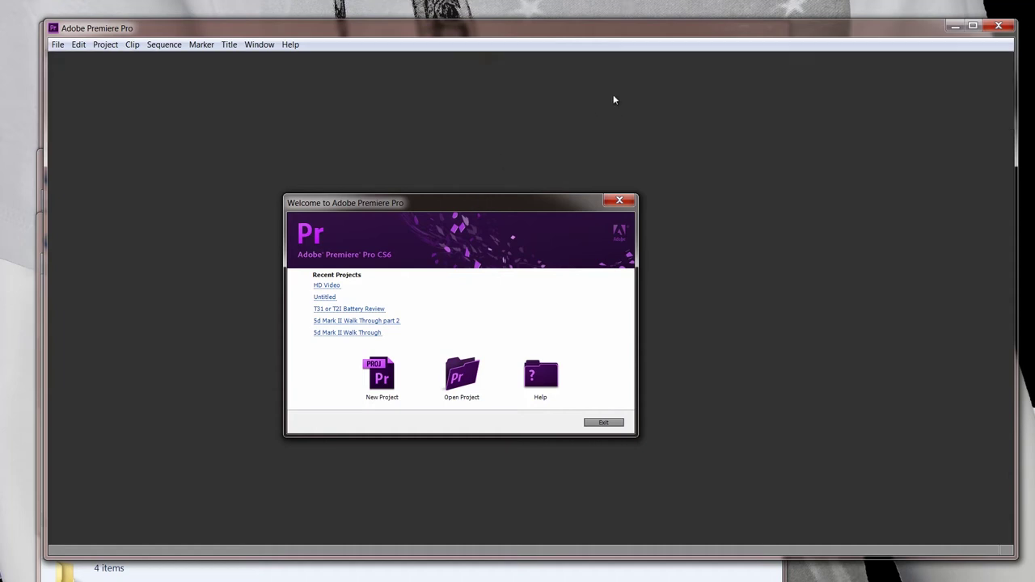
# Choose New Project on the Welcome screen
pyautogui.click(373, 376)
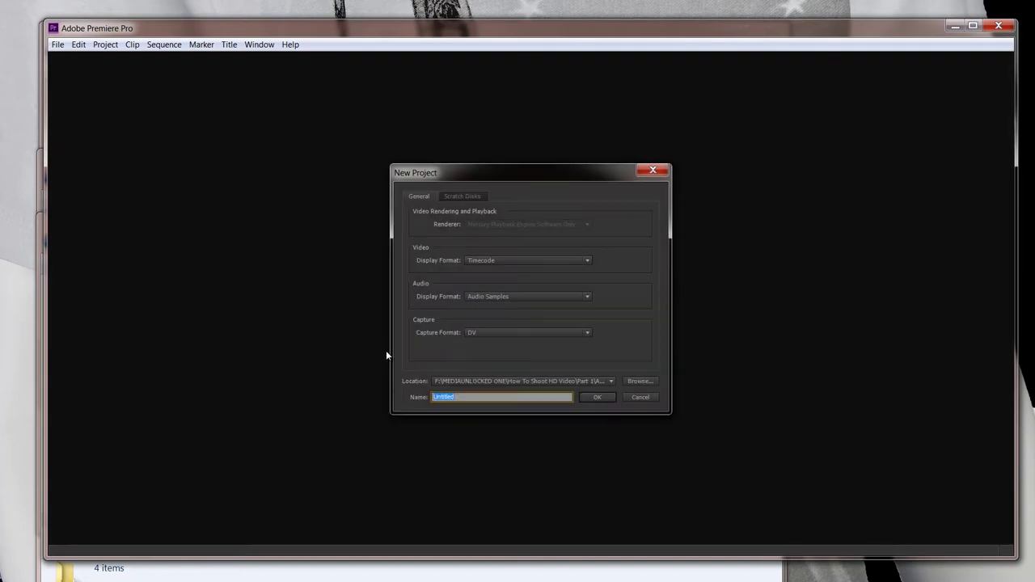
# Set the project location to the Adobe folder
pyautogui.click(651, 380)
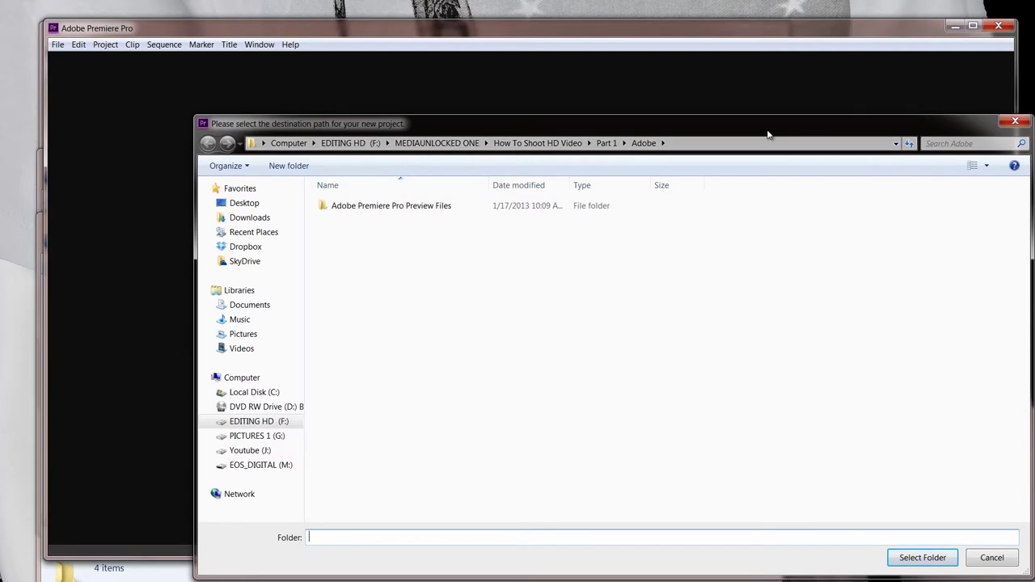
pyautogui.moveTo(768, 133); pyautogui.dragTo(713, 63)
pyautogui.click(872, 488)
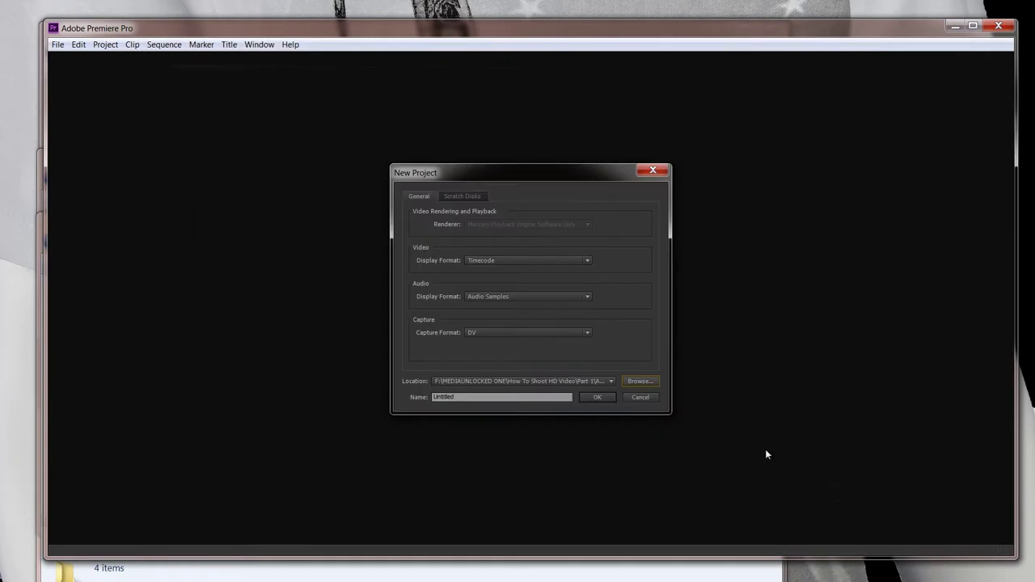
# Name the project HD Video, overwrite the existing one, and name the DVCPROHD 1080p24 sequence HD
pyautogui.click(463, 396)
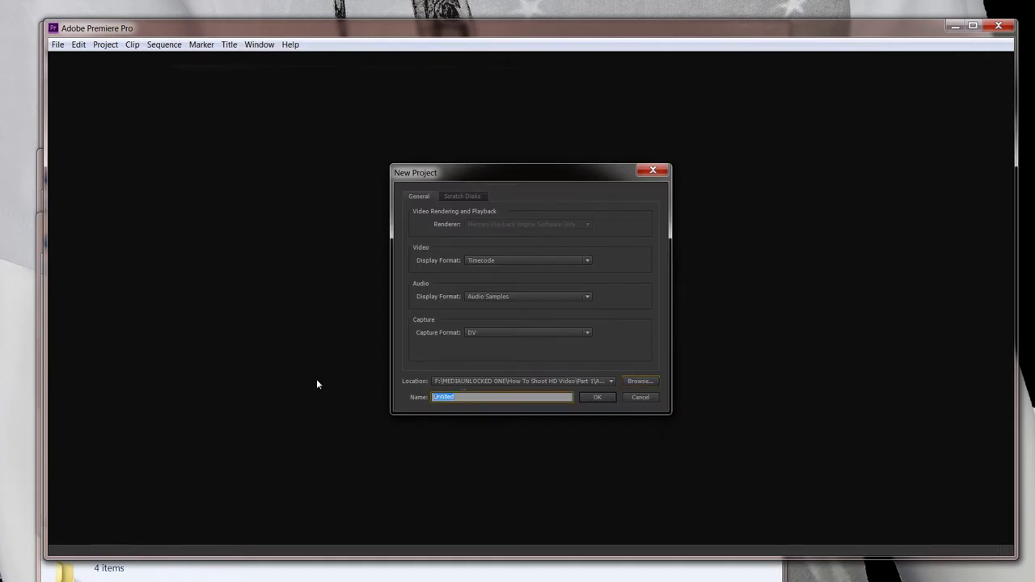
pyautogui.write('HD Video')
pyautogui.click(595, 396)
pyautogui.click(585, 305)
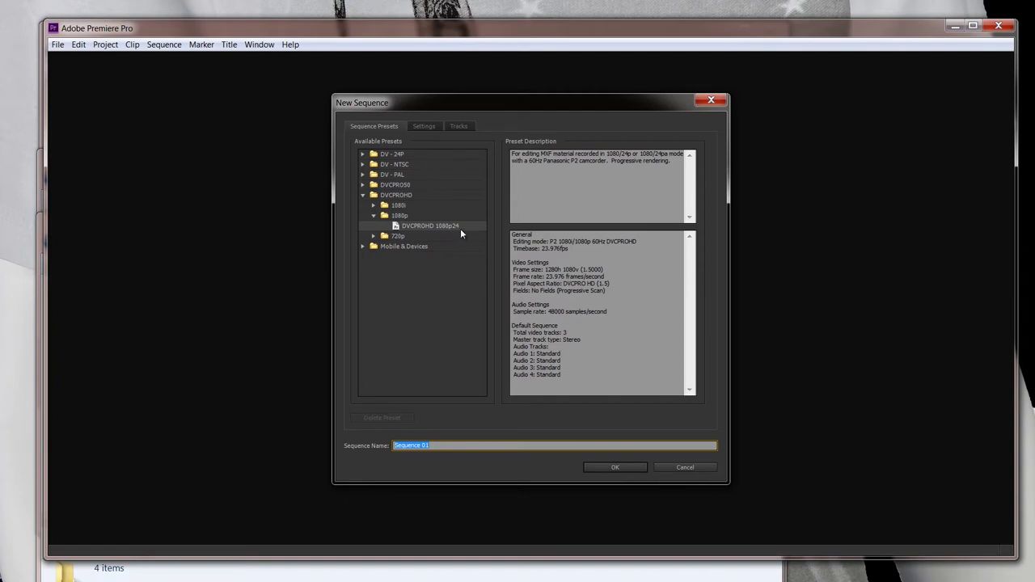
pyautogui.write('H')
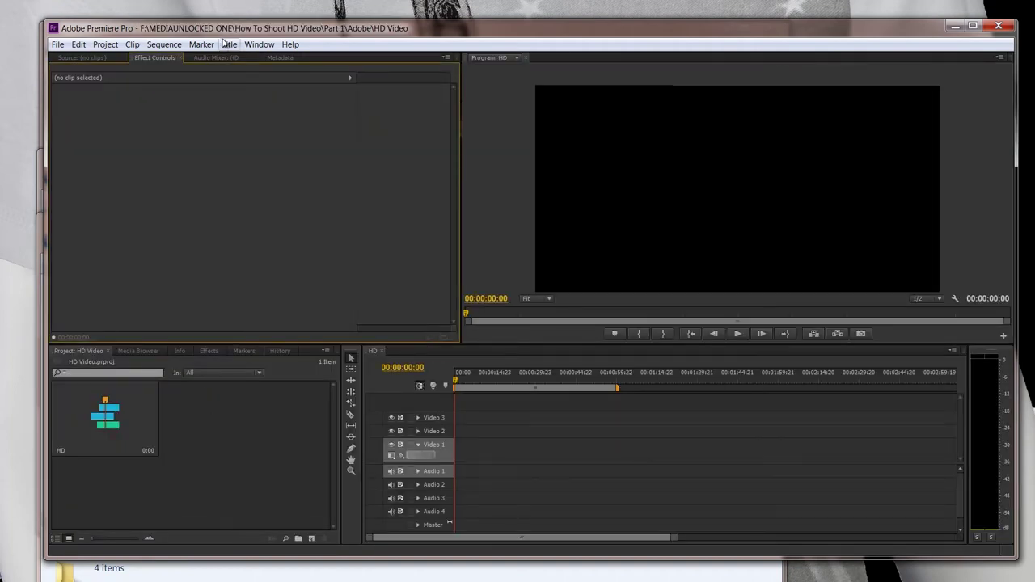
# Import the Outro and mediaunlocked clips from the Finished folder into the Project panel
pyautogui.moveTo(220, 32); pyautogui.dragTo(483, 50)
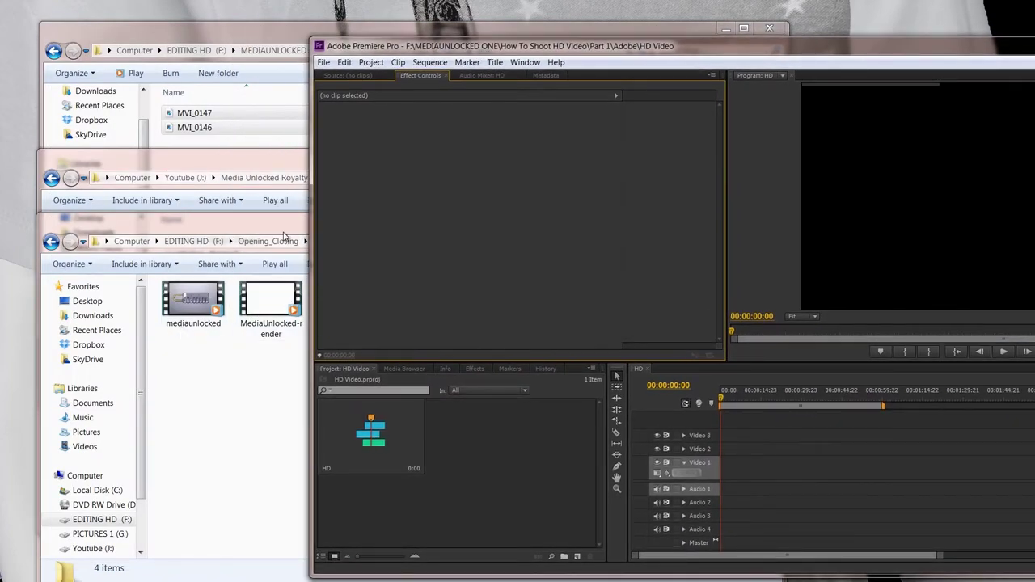
pyautogui.click(200, 377)
pyautogui.click(193, 315)
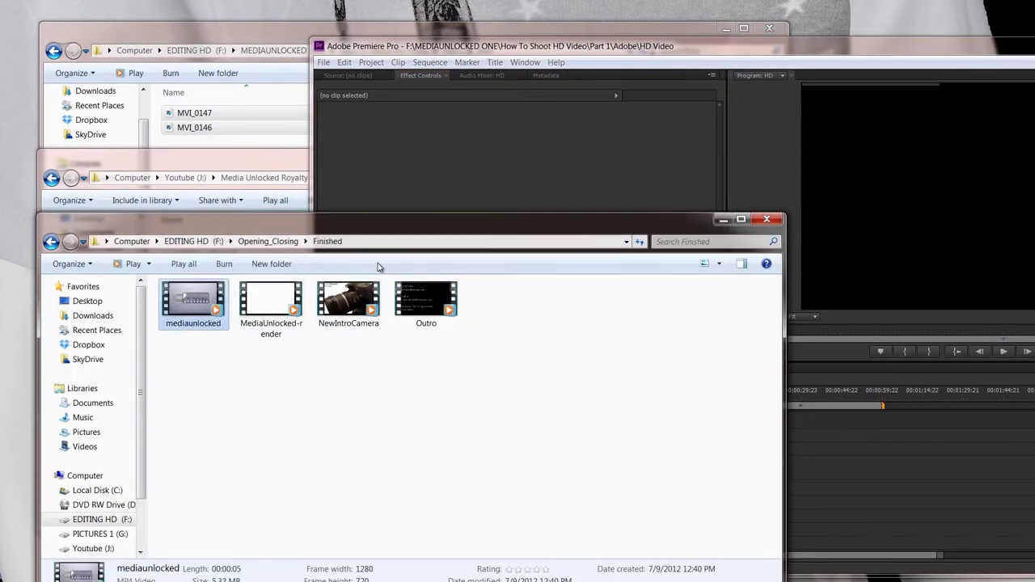
pyautogui.moveTo(693, 51); pyautogui.dragTo(1002, 46)
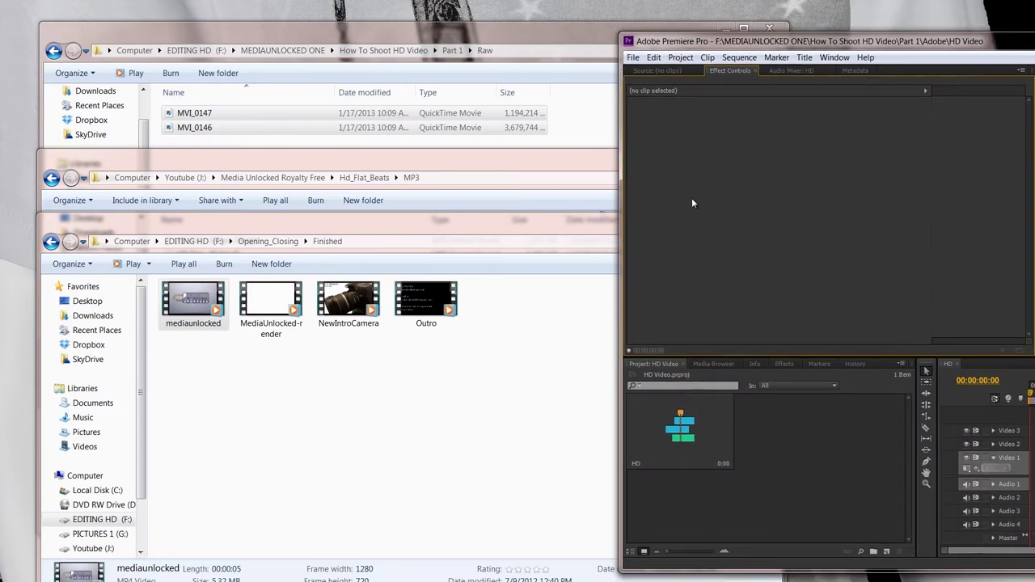
pyautogui.moveTo(426, 306); pyautogui.dragTo(821, 480)
pyautogui.moveTo(193, 305); pyautogui.dragTo(684, 503)
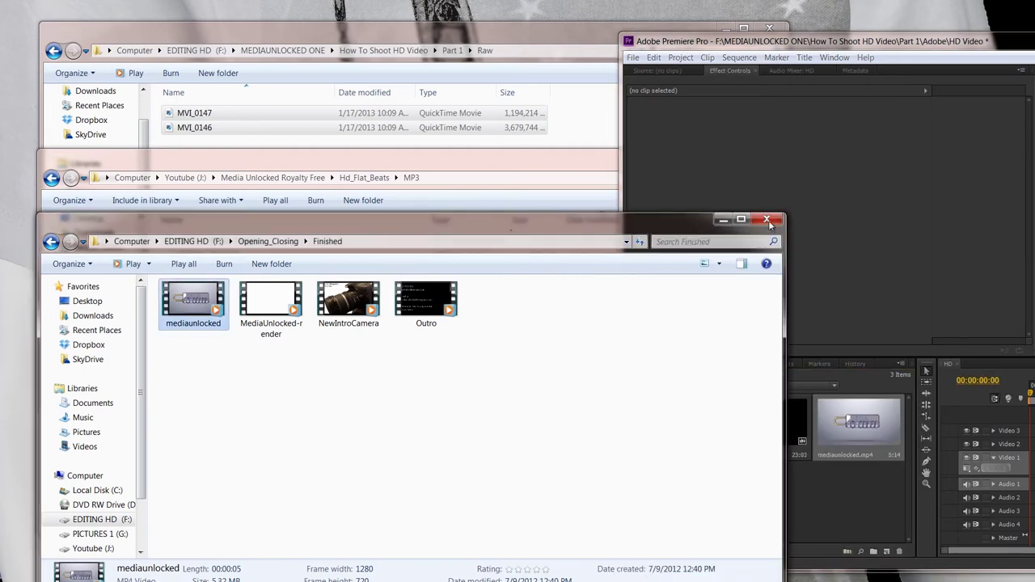
pyautogui.hotkey('alt', 'F4')
# Import the HD Flat - OBGYN MP3 track into the project
pyautogui.moveTo(206, 313); pyautogui.dragTo(772, 523)
pyautogui.click(552, 164)
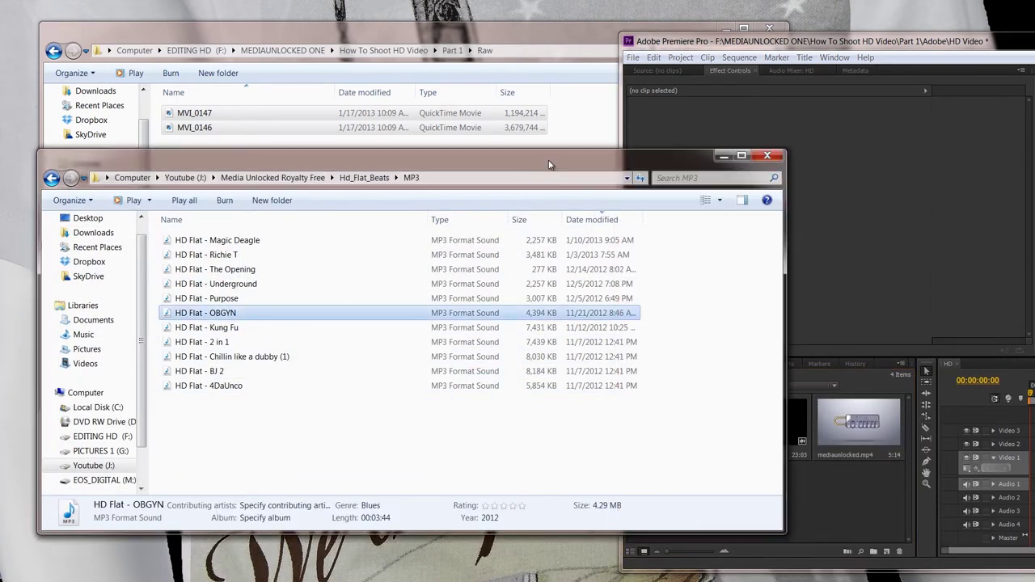
pyautogui.click(766, 155)
# Import the raw clips MVI_0146 and MVI_0147 from the Raw folder
pyautogui.moveTo(196, 129); pyautogui.dragTo(754, 514)
pyautogui.click(184, 113)
pyautogui.keyDown('shift'); pyautogui.click(190, 127); pyautogui.keyUp('shift')
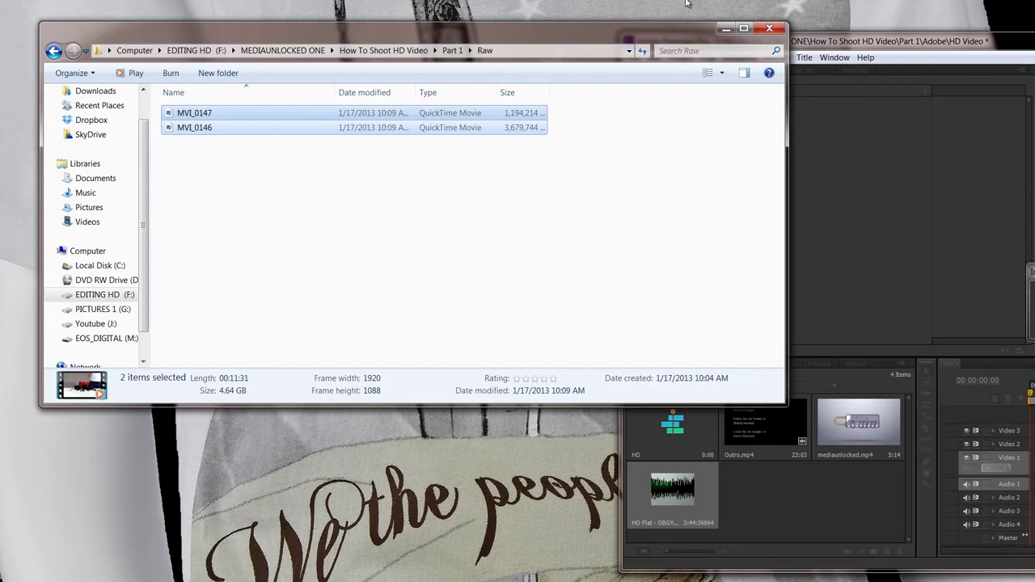
pyautogui.click(769, 28)
pyautogui.moveTo(800, 41); pyautogui.dragTo(211, 28)
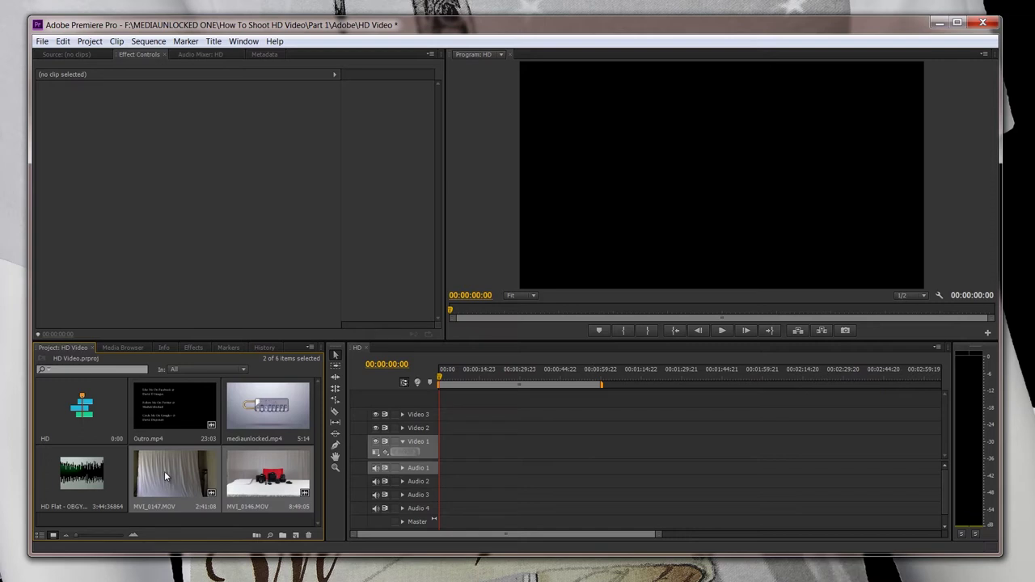
# Drop MVI_0146 into the HD sequence and change the sequence settings to match it
pyautogui.doubleClick(263, 471)
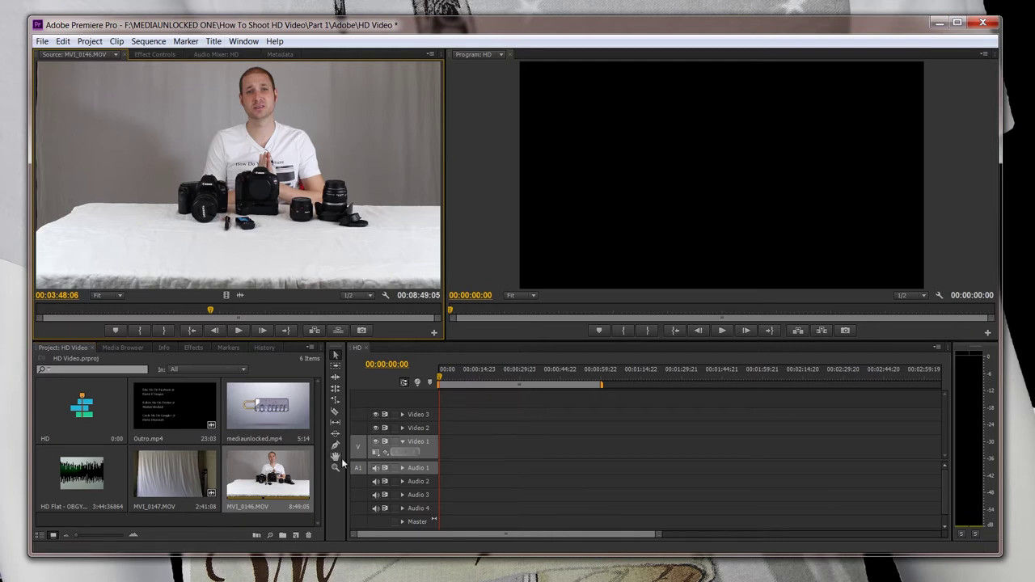
pyautogui.click(239, 480)
pyautogui.moveTo(239, 480); pyautogui.dragTo(500, 451)
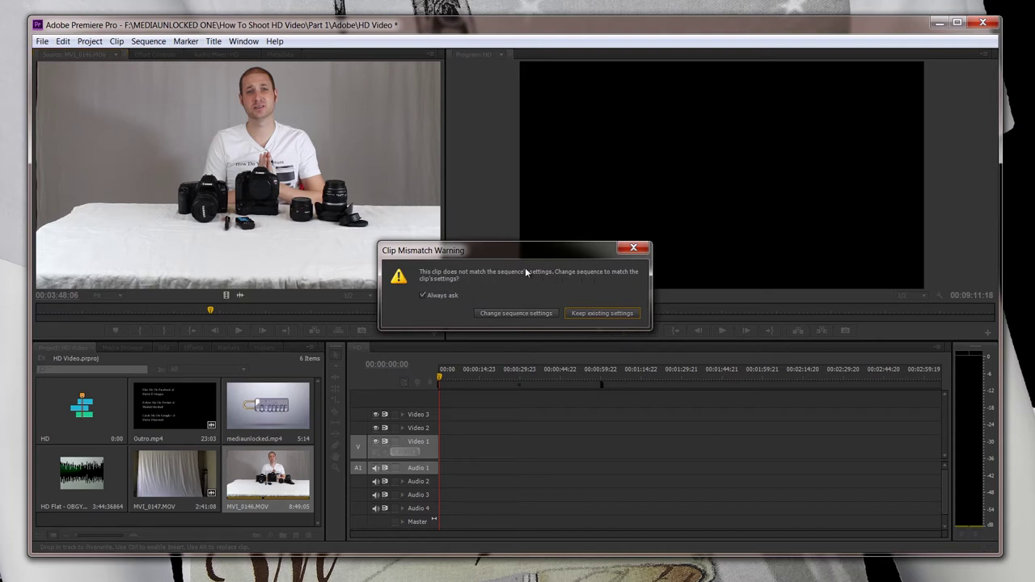
pyautogui.click(492, 312)
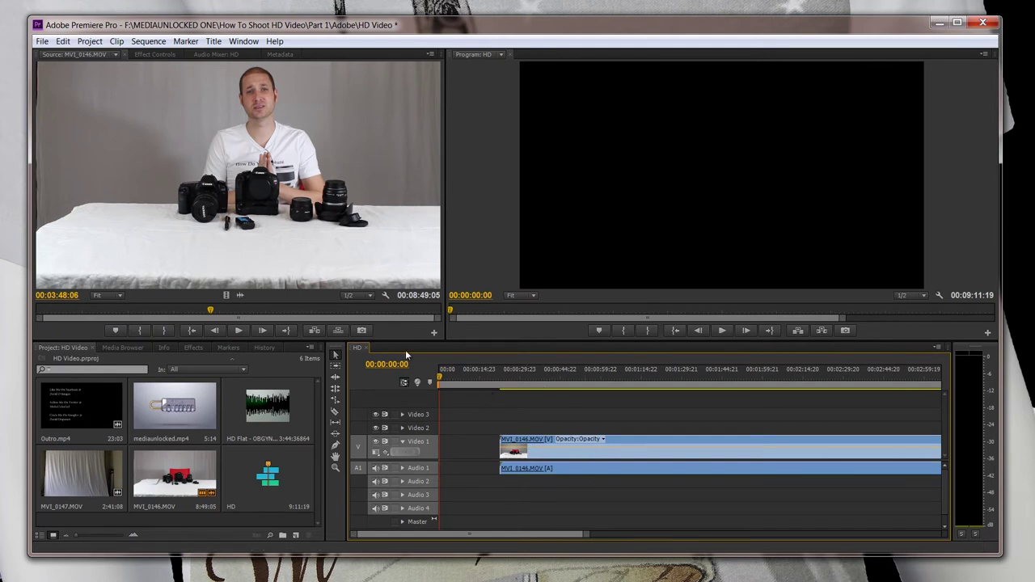
# Delete MVI_0146 from the timeline and rewind it to the start in the Source monitor
pyautogui.click(588, 451)
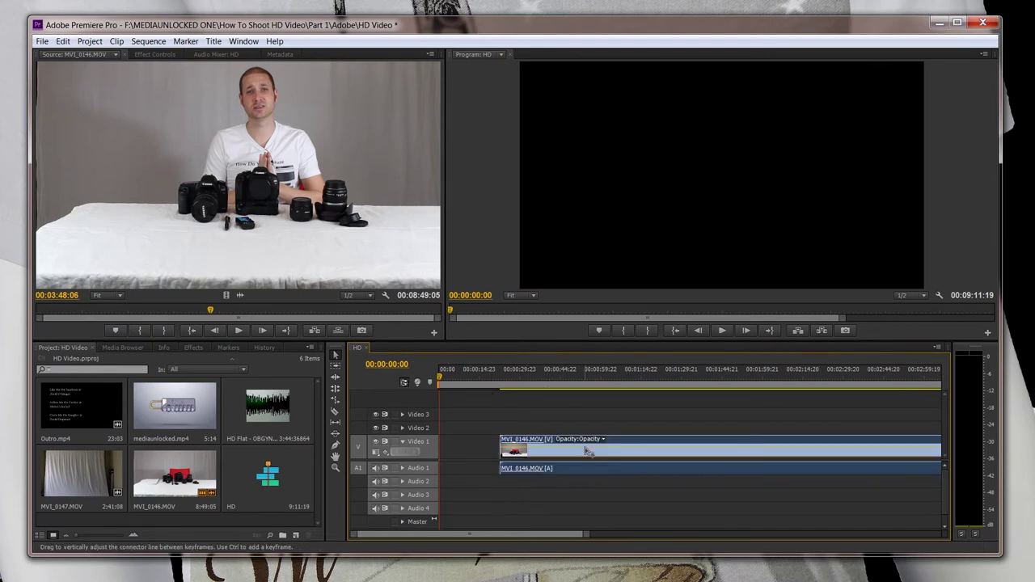
pyautogui.moveTo(588, 451); pyautogui.dragTo(589, 451)
pyautogui.press('Delete')
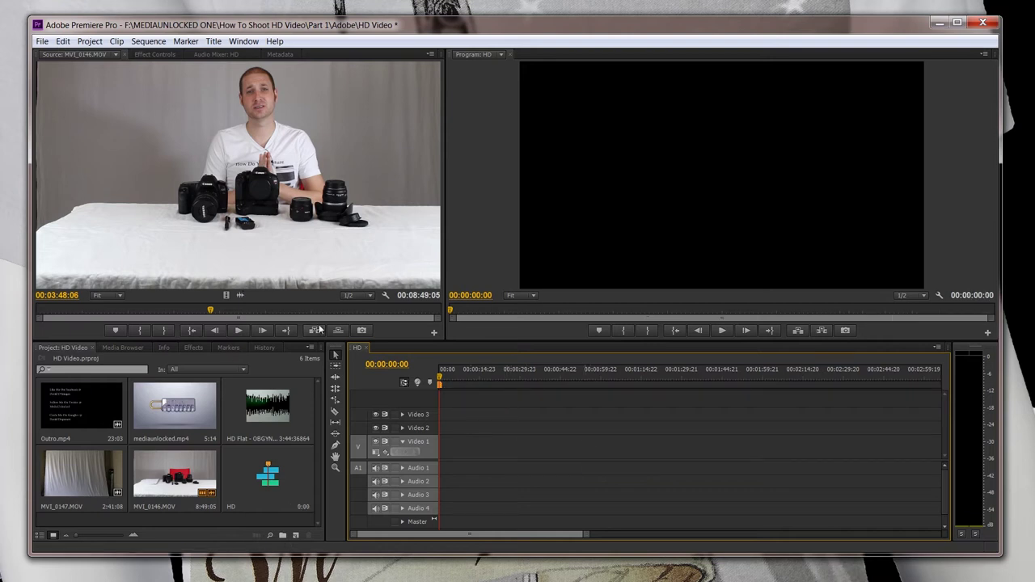
pyautogui.moveTo(219, 310); pyautogui.dragTo(11, 315)
# Set MVI_0146's In point at 00:00:07:01 in the Source monitor
pyautogui.click(238, 330)
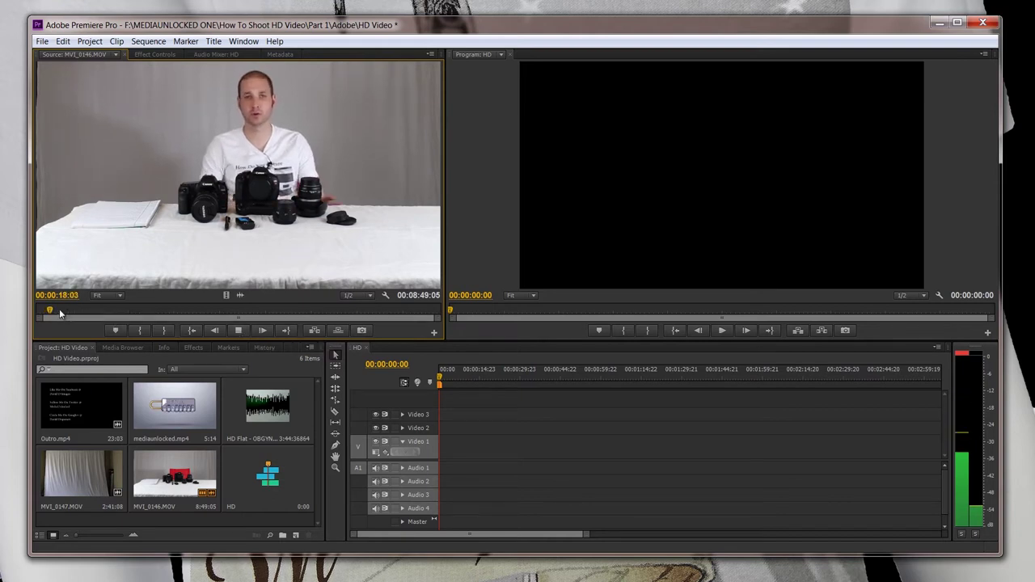
pyautogui.click(239, 330)
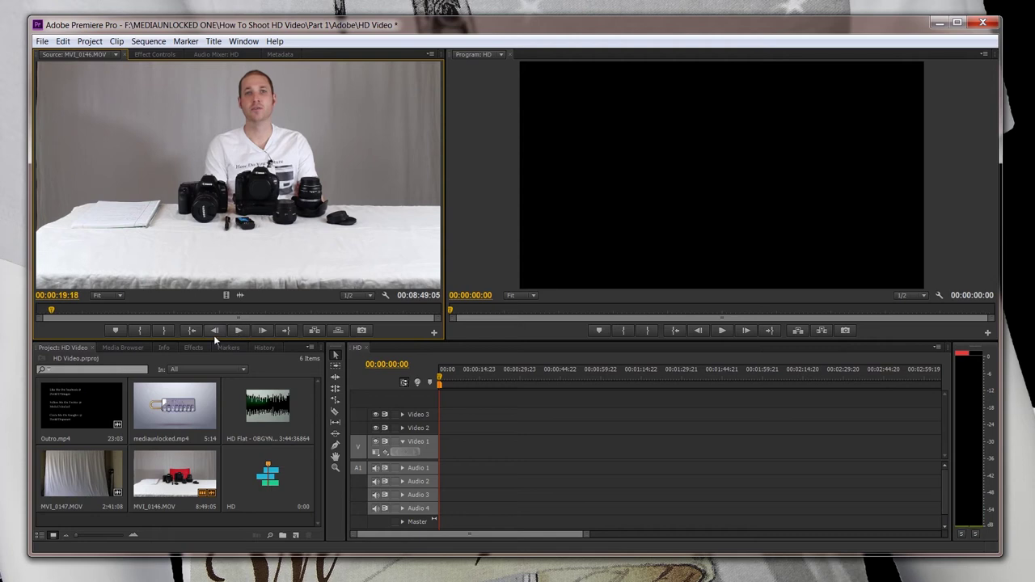
pyautogui.moveTo(51, 314)
pyautogui.mouseDown()
pyautogui.moveTo(26, 317)
pyautogui.moveTo(41, 315)
pyautogui.mouseUp()
pyautogui.click(243, 330)
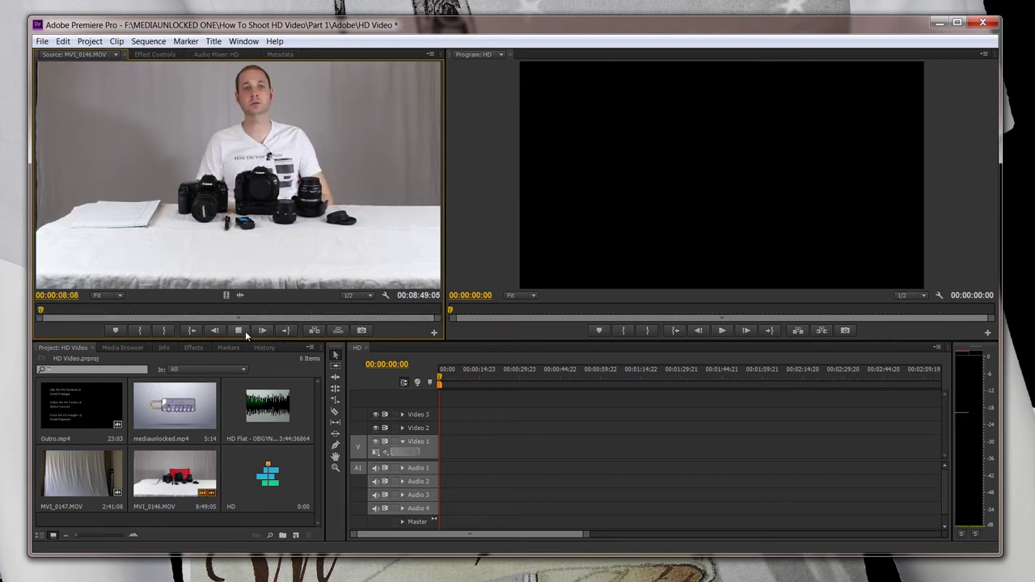
pyautogui.click(245, 330)
pyautogui.click(148, 332)
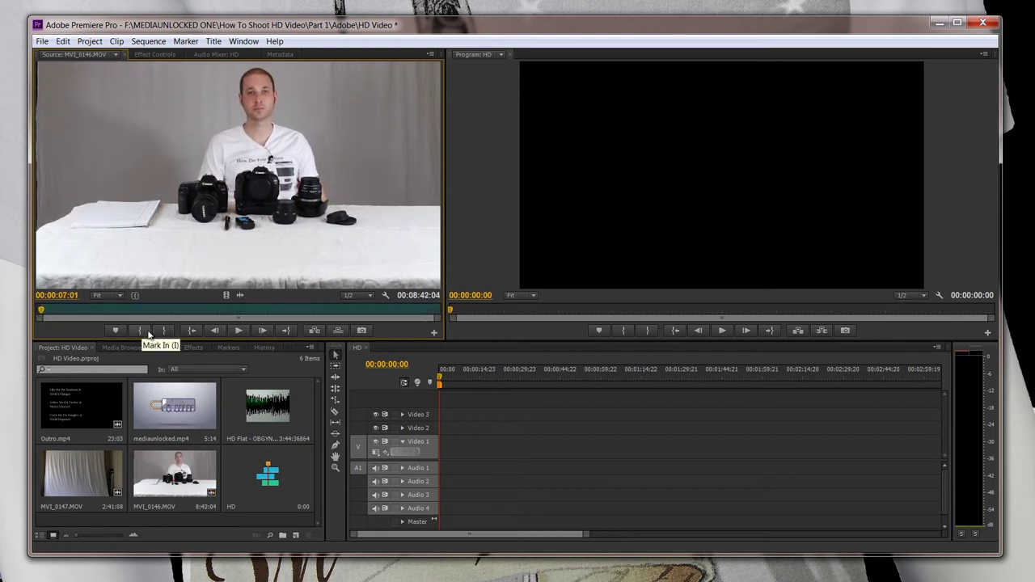
# Set the Out point at 00:08:48:15 and place the trimmed clip on the timeline
pyautogui.click(237, 331)
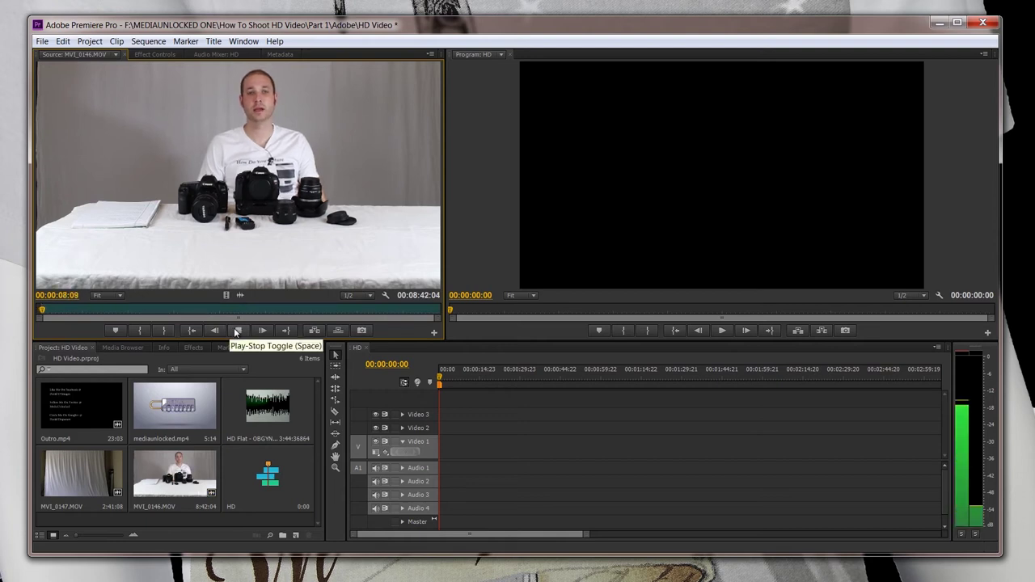
pyautogui.click(237, 332)
pyautogui.moveTo(43, 314); pyautogui.dragTo(426, 315)
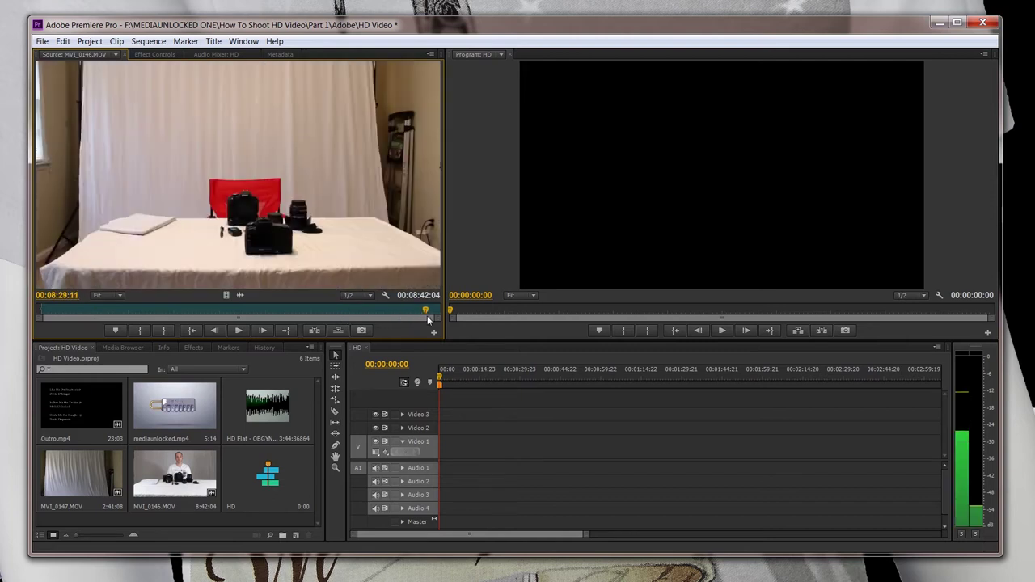
pyautogui.click(241, 330)
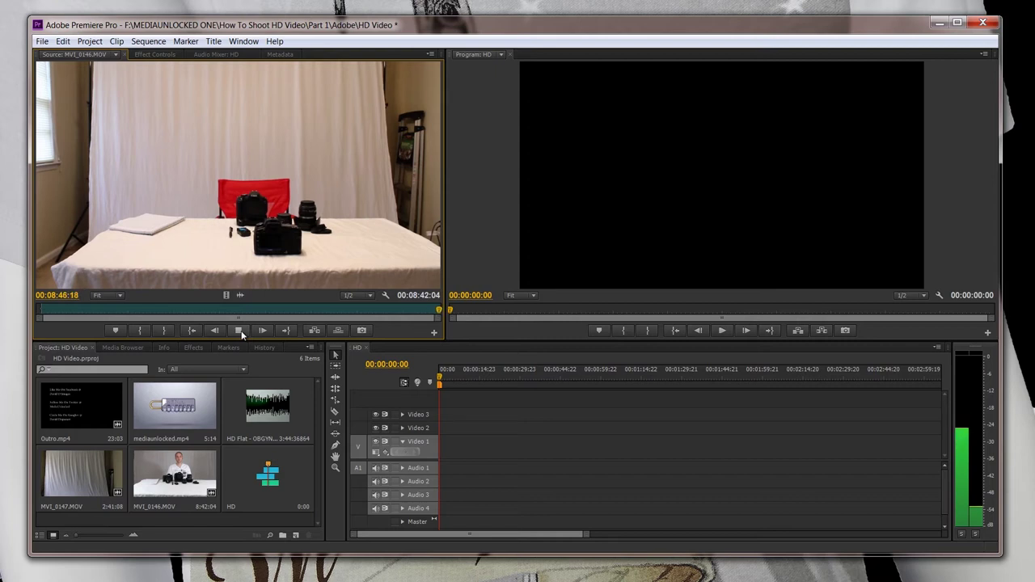
pyautogui.click(240, 330)
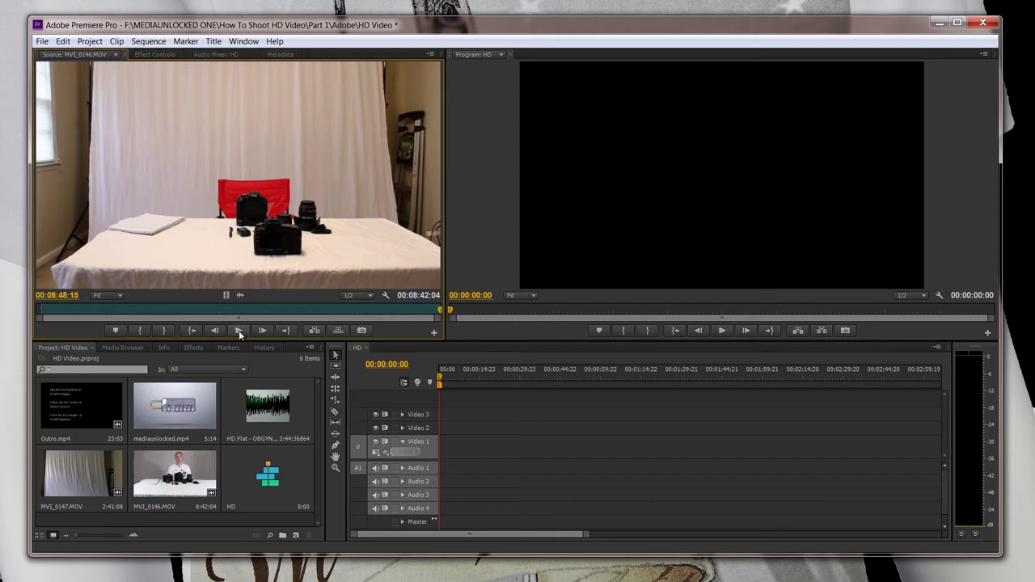
pyautogui.click(164, 331)
pyautogui.moveTo(239, 170); pyautogui.dragTo(542, 450)
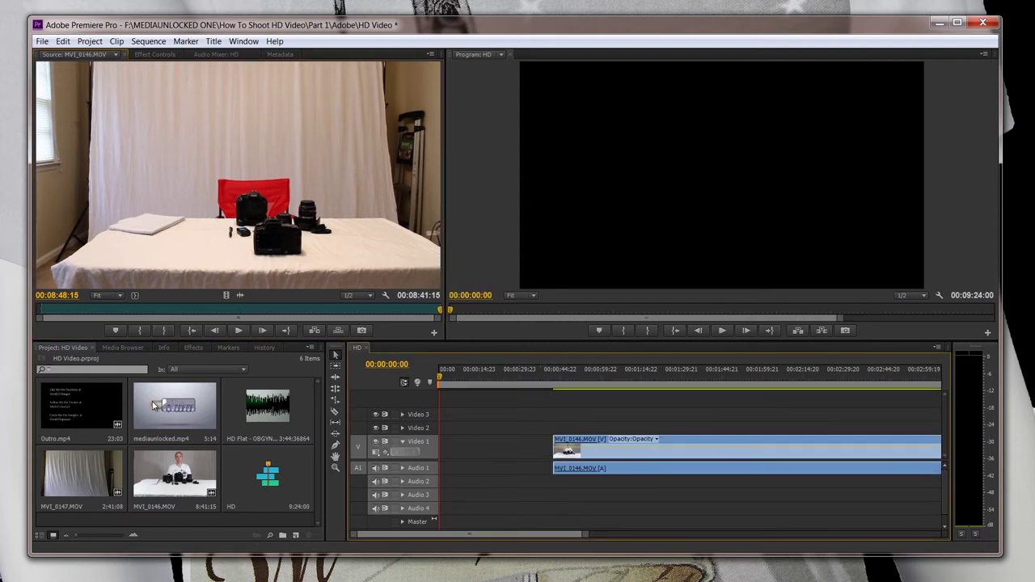
# Place the mediaunlocked intro at the start of Video 1 and scale it to fill the frame
pyautogui.moveTo(153, 404); pyautogui.dragTo(436, 449)
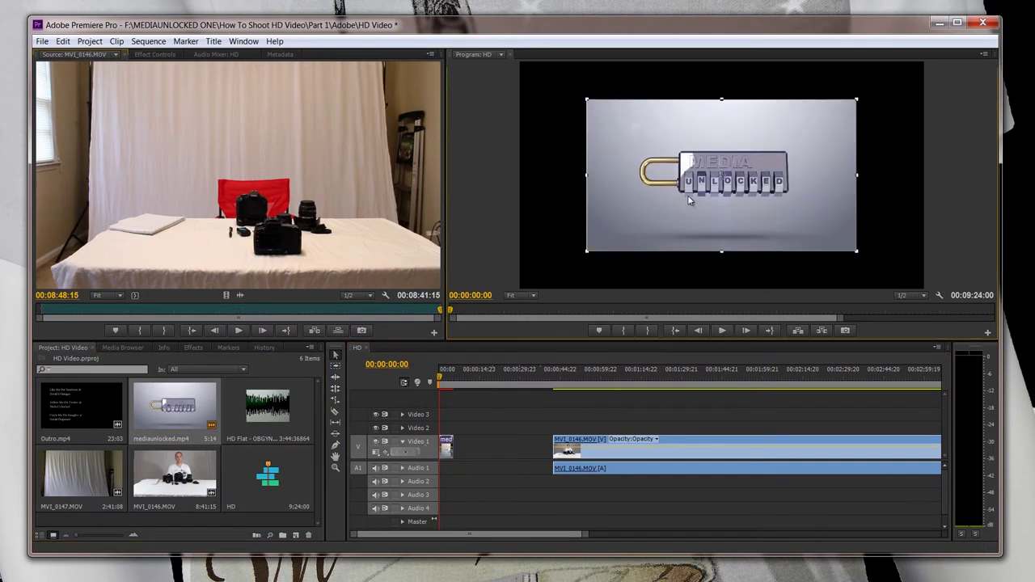
pyautogui.moveTo(587, 252); pyautogui.dragTo(513, 292)
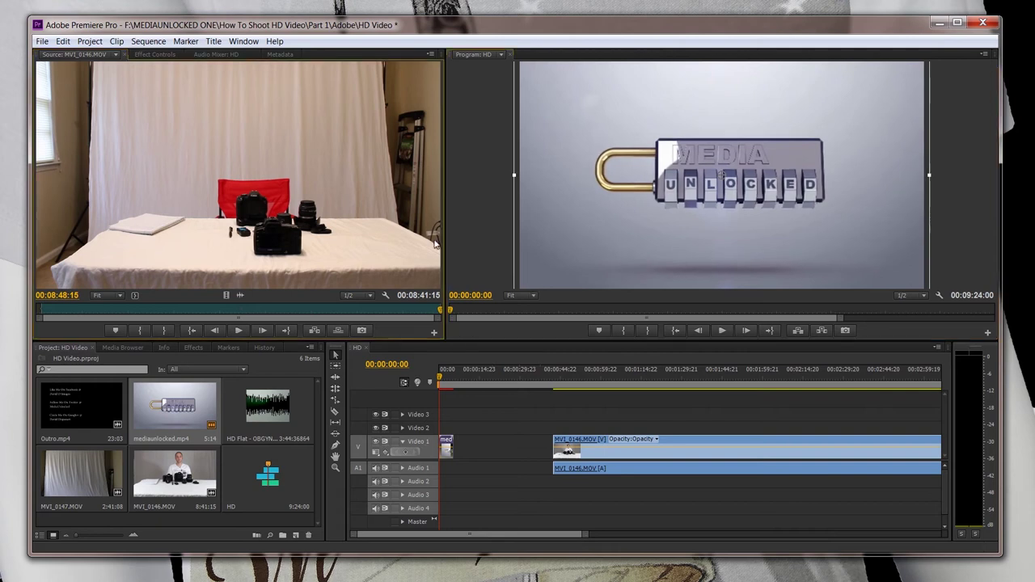
pyautogui.click(487, 246)
# Slow the logo clip to 69.9% speed with Ripple Edit enabled
pyautogui.rightClick(447, 455)
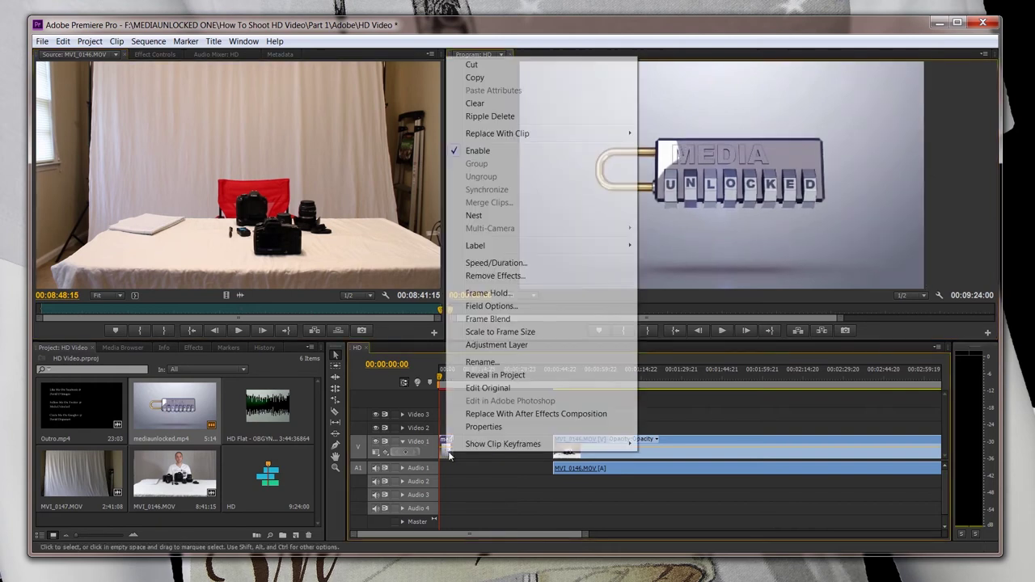
pyautogui.click(488, 263)
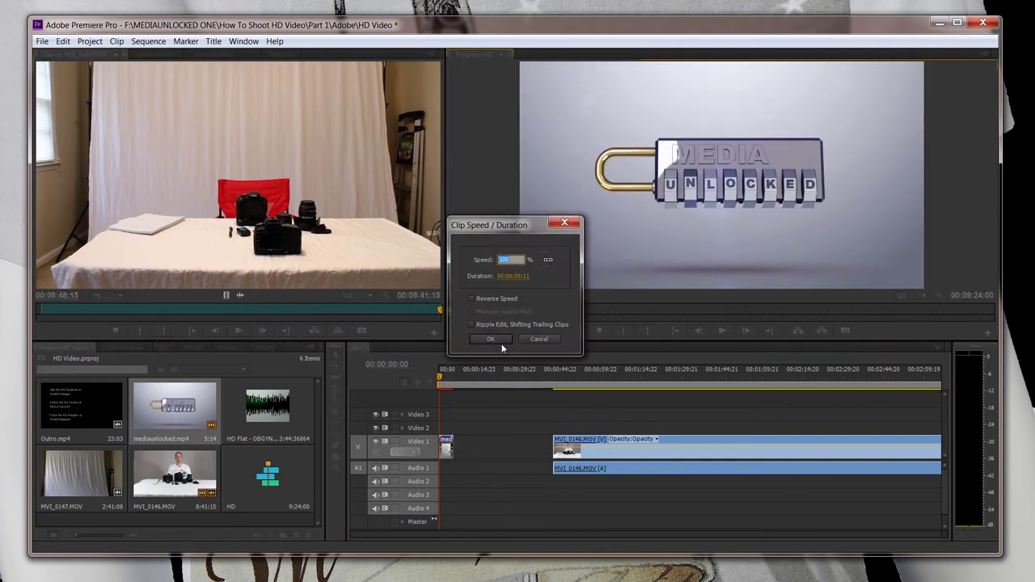
pyautogui.click(472, 324)
pyautogui.moveTo(501, 262); pyautogui.dragTo(415, 269)
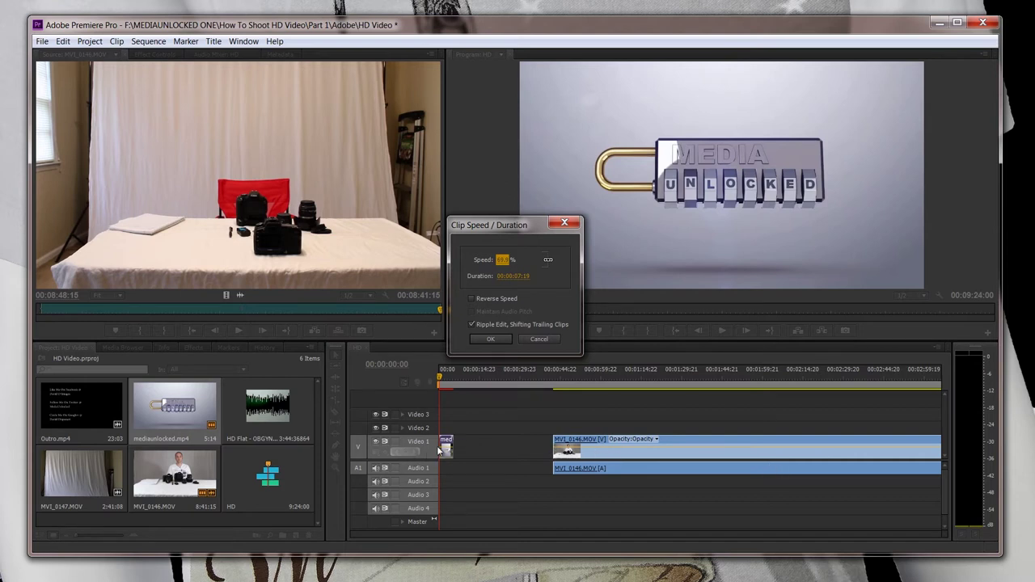
# Confirm the speed change and ripple-delete the gap after the logo intro
pyautogui.click(476, 341)
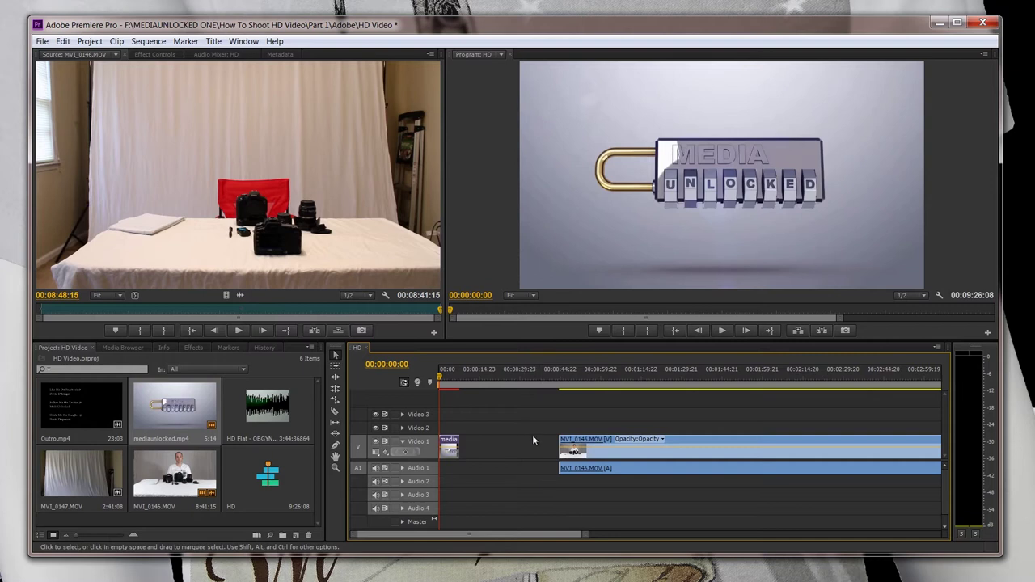
pyautogui.click(481, 451)
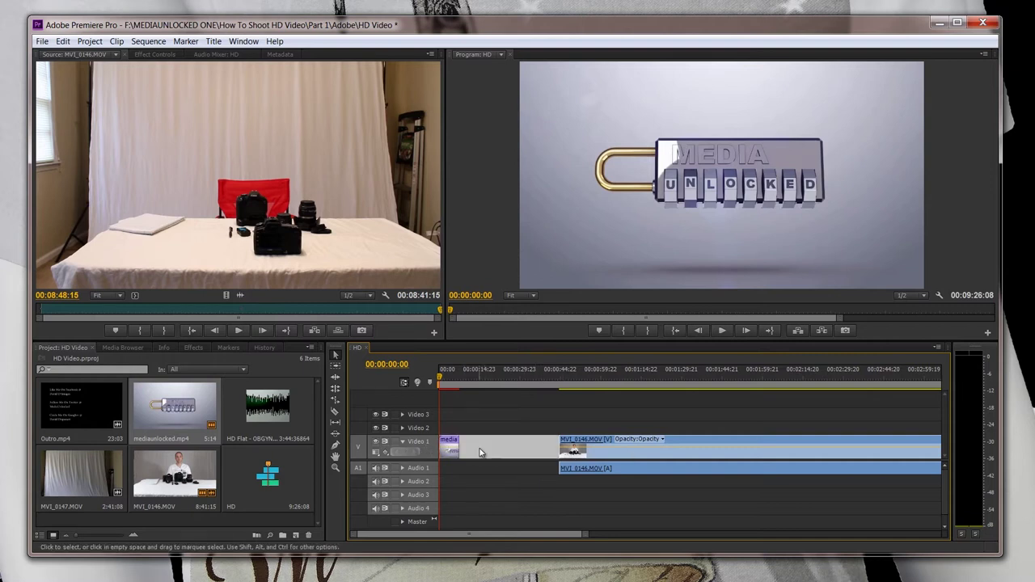
pyautogui.press('Delete')
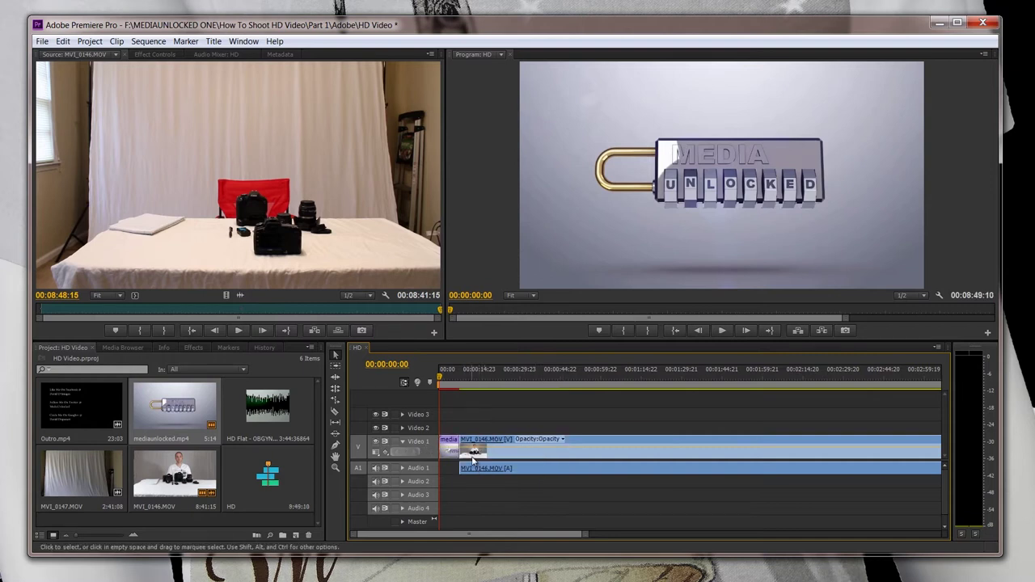
pyautogui.moveTo(265, 407); pyautogui.dragTo(437, 485)
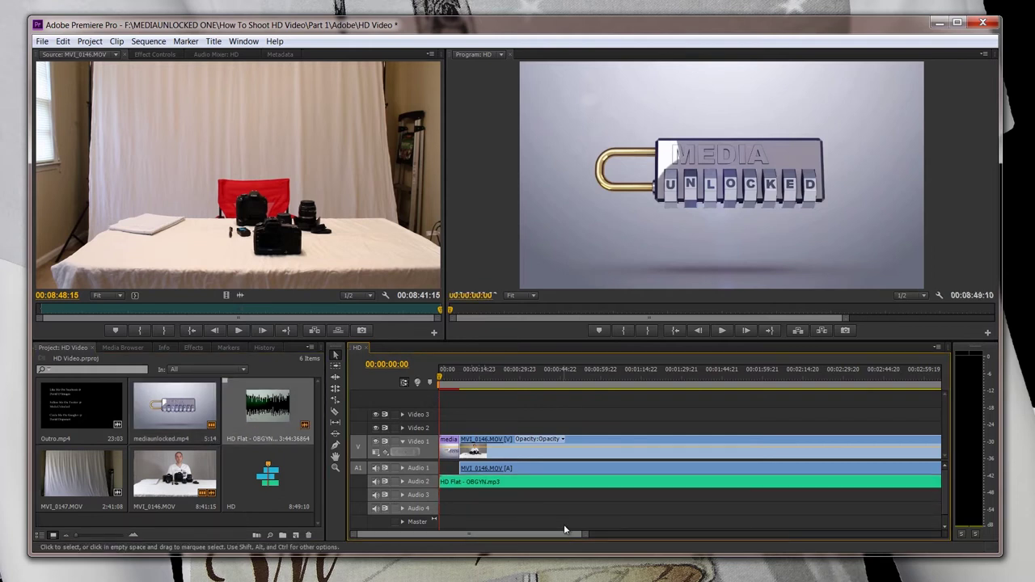
pyautogui.click(481, 482)
pyautogui.press('Delete')
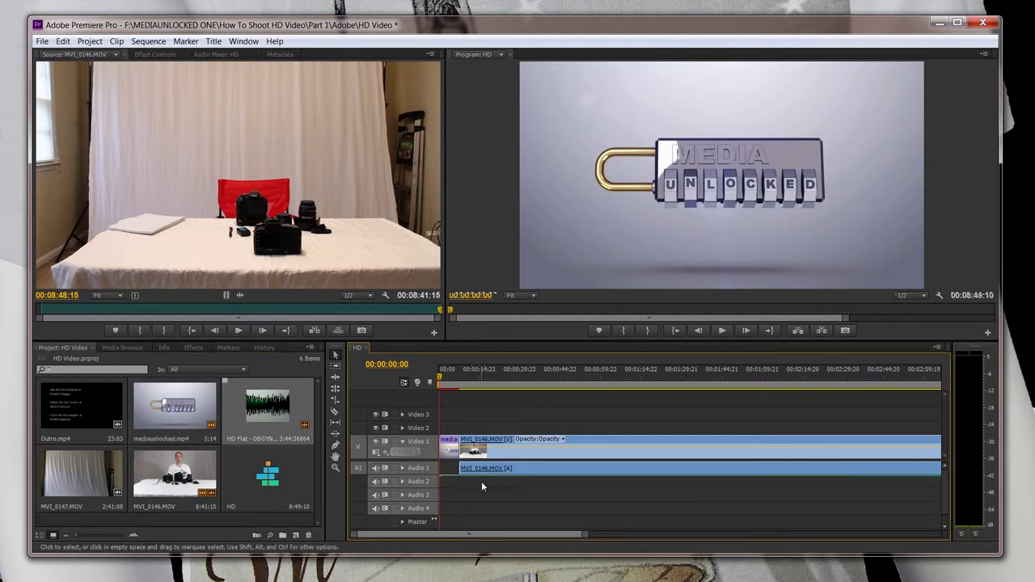
# Mark HD Flat from 00:00:32:21 to 00:00:46:22 and place that excerpt on Audio 2
pyautogui.doubleClick(263, 408)
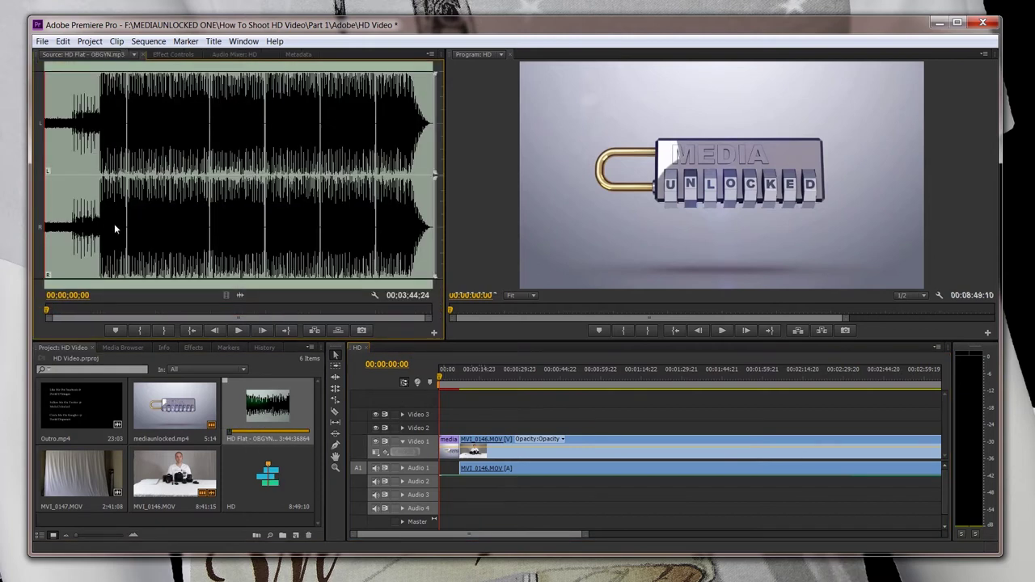
pyautogui.moveTo(43, 275); pyautogui.dragTo(101, 271)
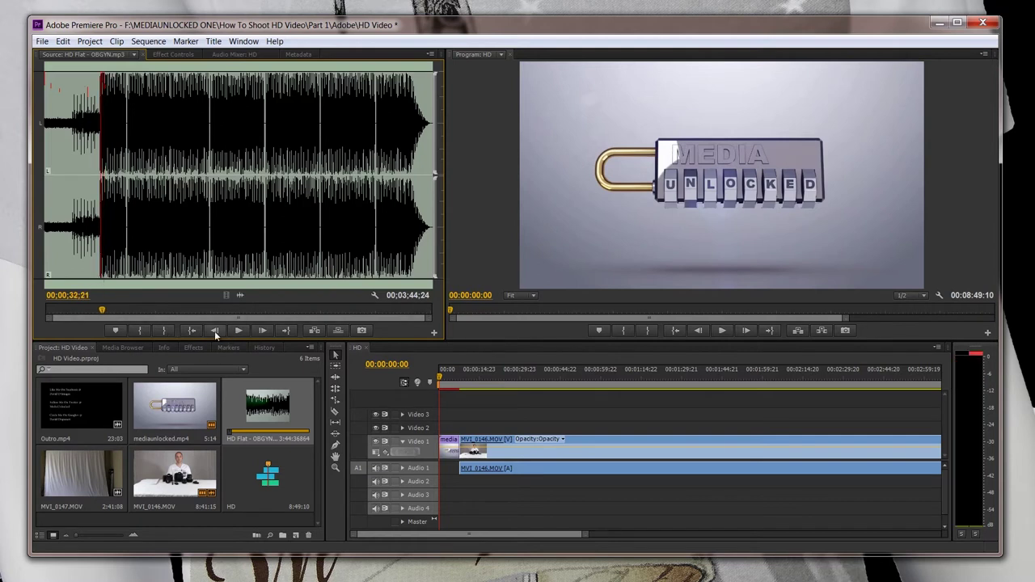
pyautogui.click(140, 330)
pyautogui.moveTo(101, 258); pyautogui.dragTo(127, 269)
pyautogui.click(162, 331)
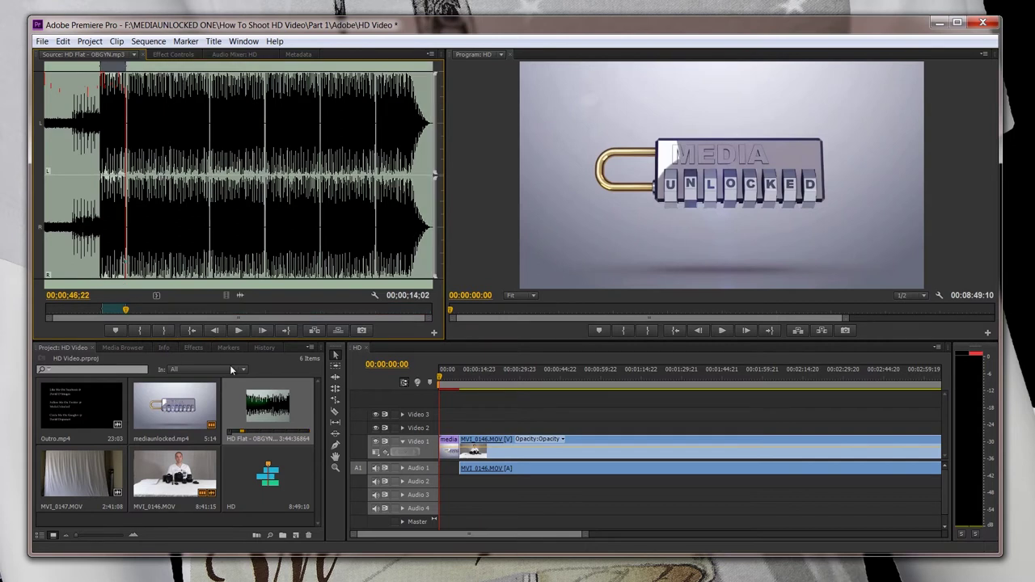
pyautogui.moveTo(239, 295); pyautogui.dragTo(453, 482)
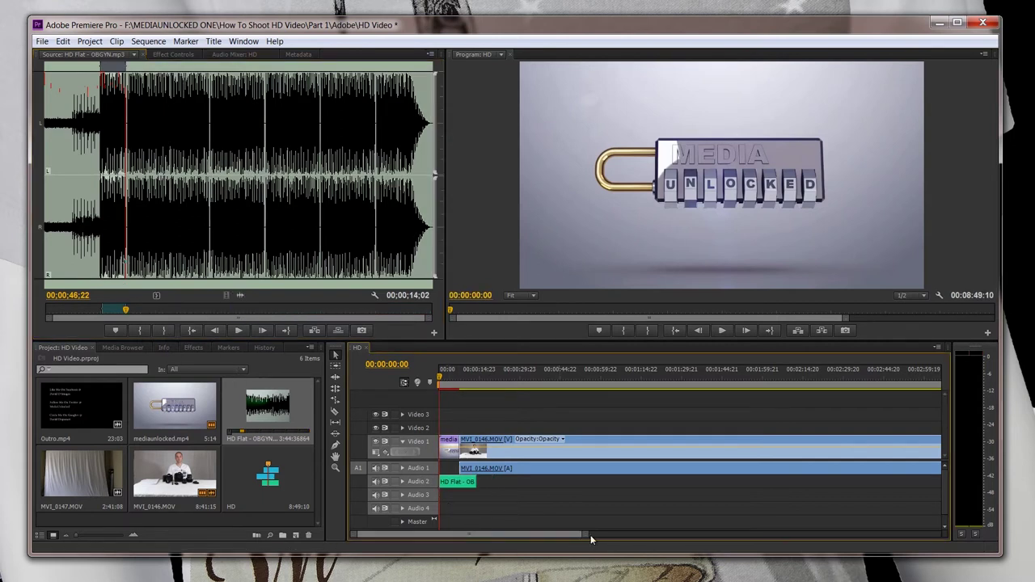
pyautogui.moveTo(591, 535); pyautogui.dragTo(381, 524)
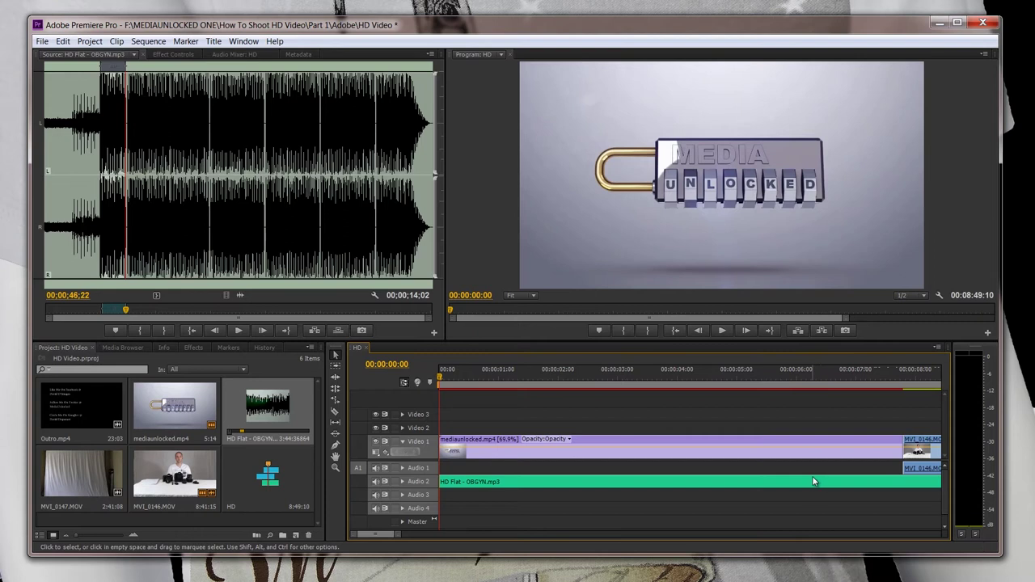
# Cut the music where MVI_0146 begins and delete the part after the cut
pyautogui.press('c')
pyautogui.click(903, 481)
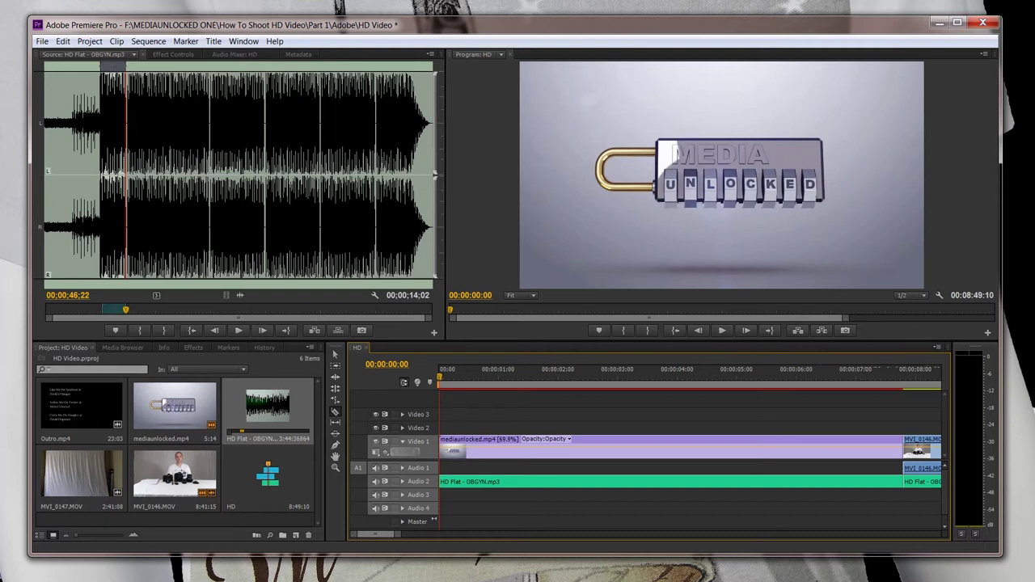
pyautogui.press('v')
pyautogui.click(921, 482)
pyautogui.press('Delete')
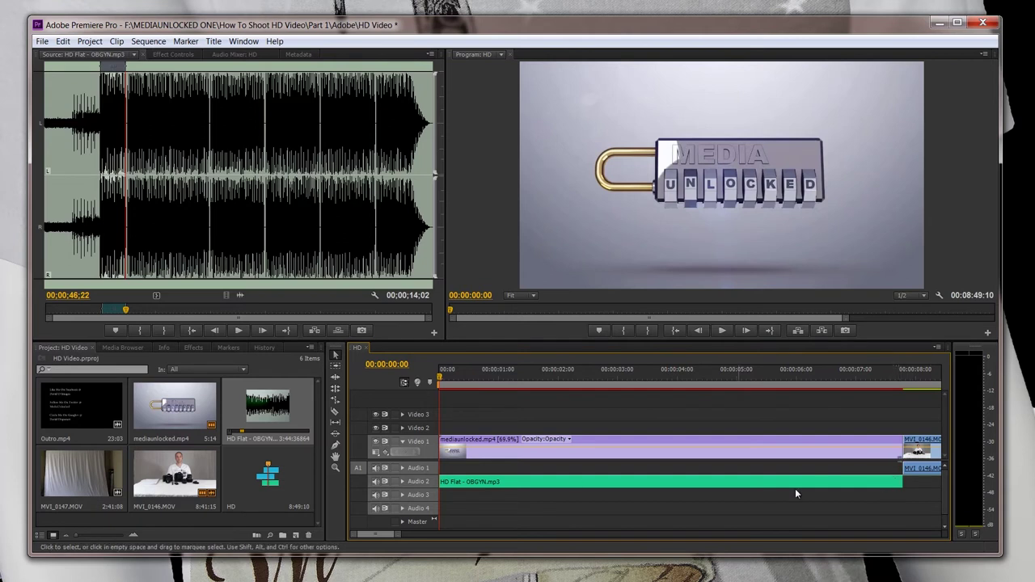
# Lower the HD Flat music's Volume Level to -10.9 dB
pyautogui.doubleClick(570, 489)
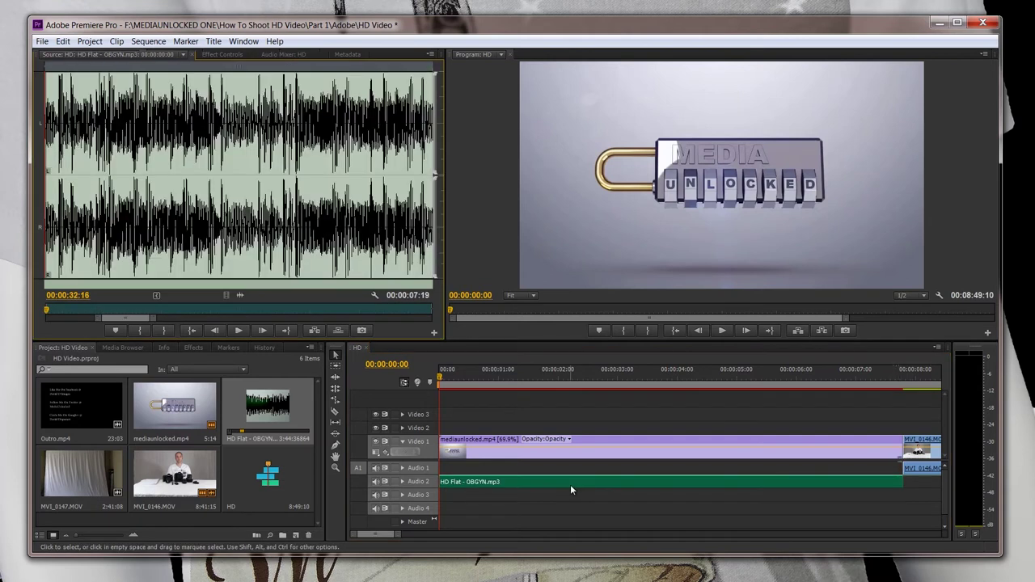
pyautogui.click(173, 54)
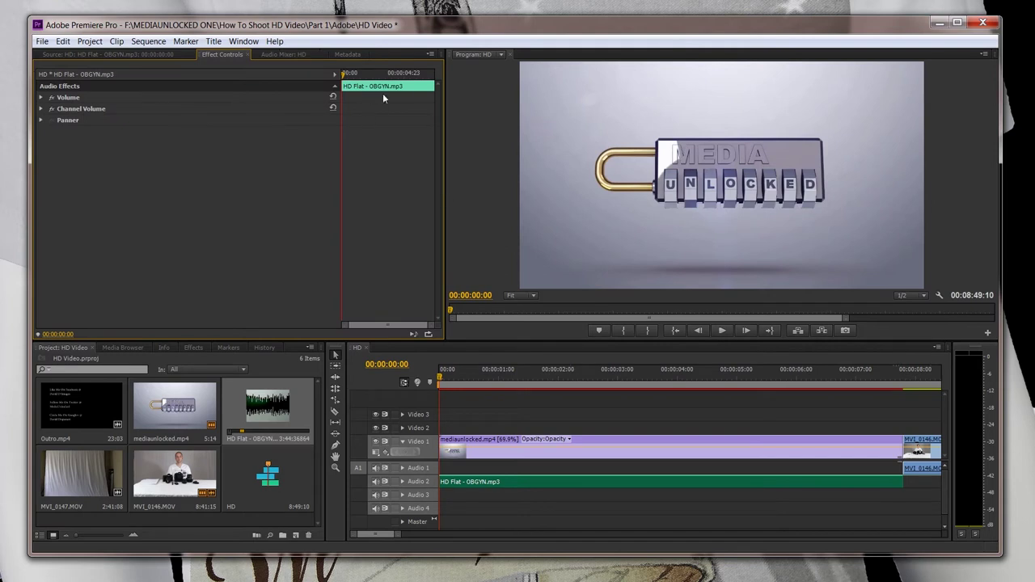
pyautogui.click(41, 97)
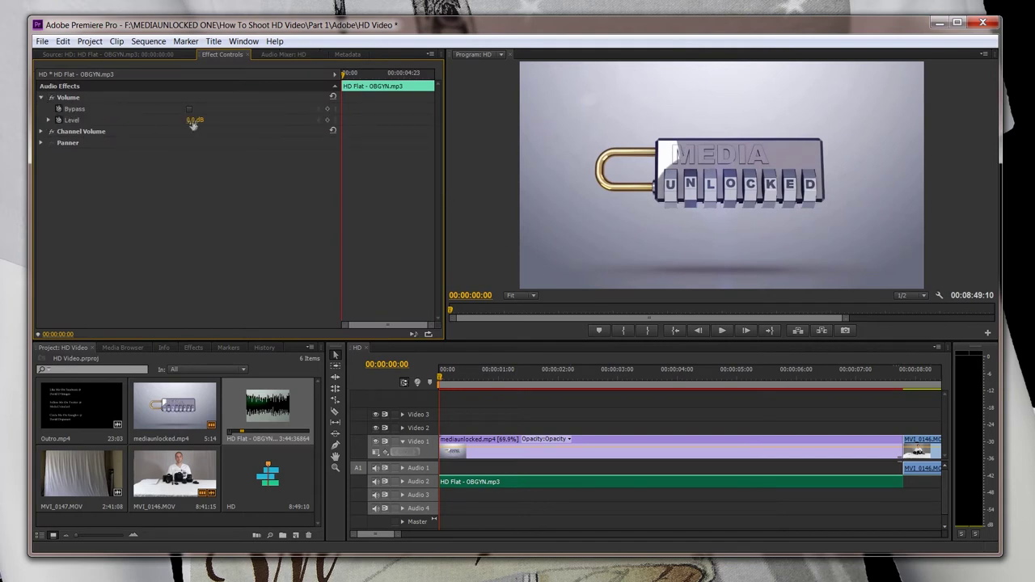
pyautogui.moveTo(138, 130); pyautogui.dragTo(148, 132)
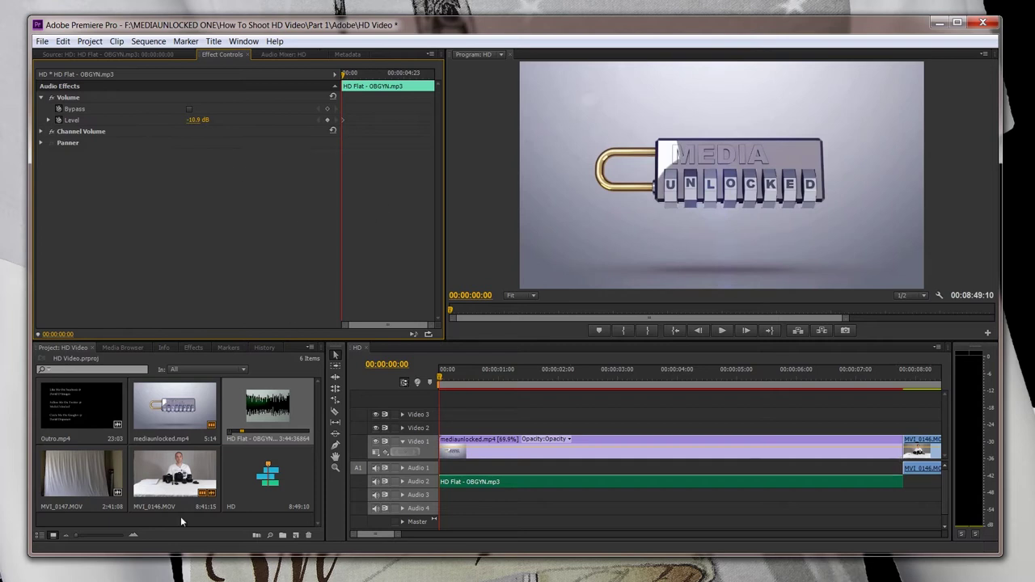
# Add Exponential Fade transitions to the start and end of the music
pyautogui.click(193, 347)
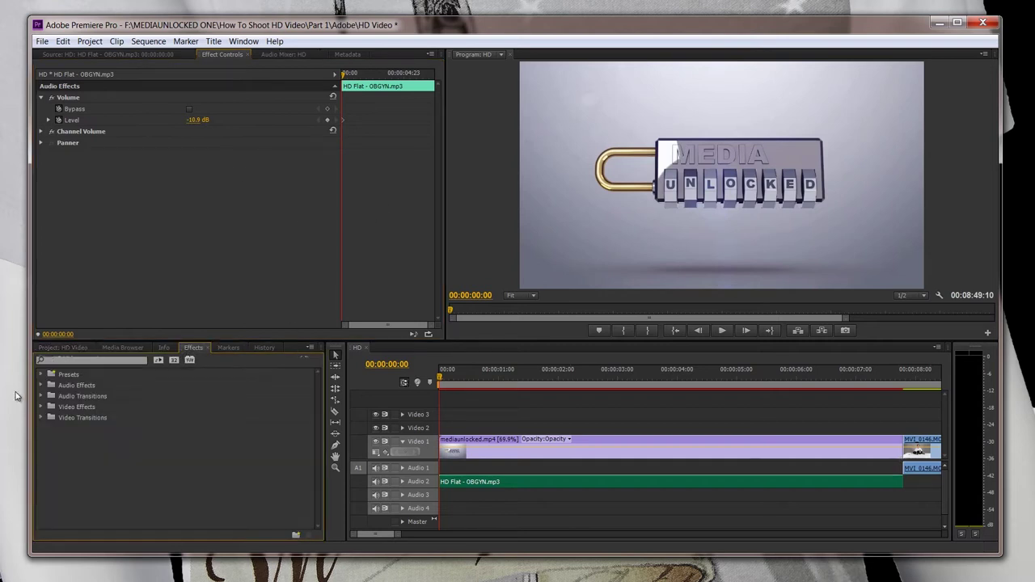
pyautogui.click(43, 397)
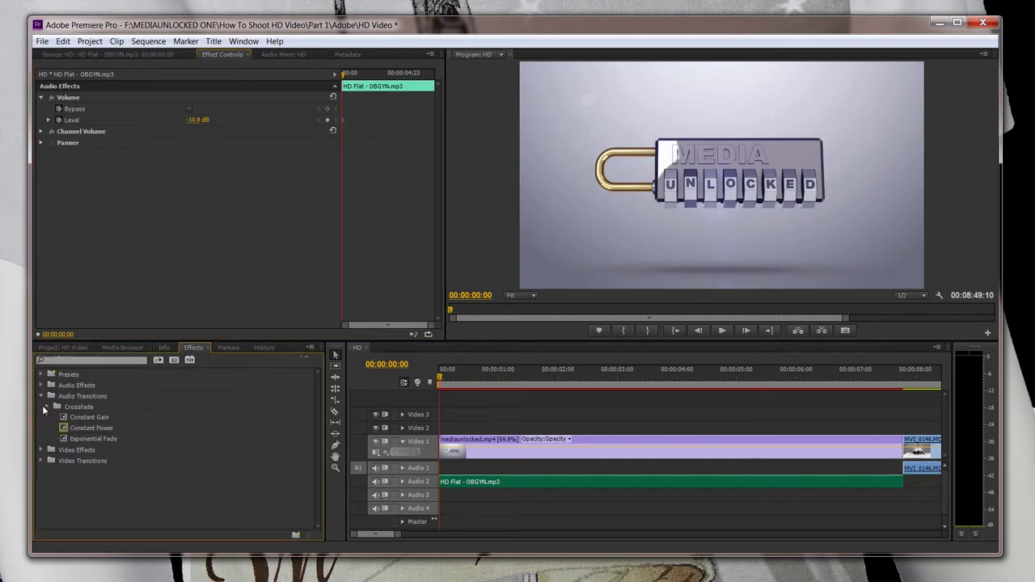
pyautogui.moveTo(66, 441); pyautogui.dragTo(433, 489)
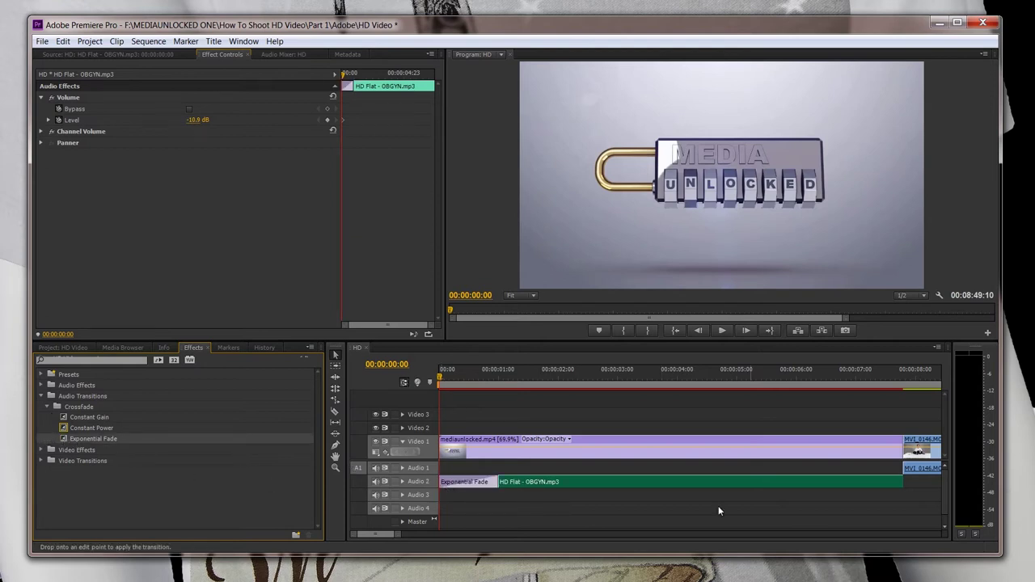
pyautogui.moveTo(892, 484); pyautogui.dragTo(897, 485)
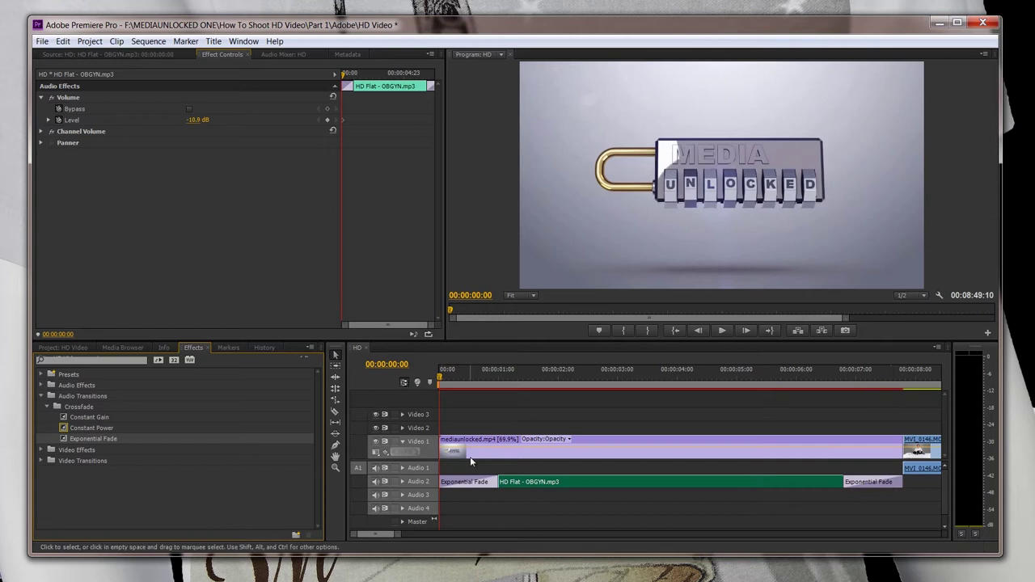
# Add Film Dissolve transitions to both ends of the logo intro clip
pyautogui.click(41, 461)
pyautogui.scroll(-1, 37, 491)
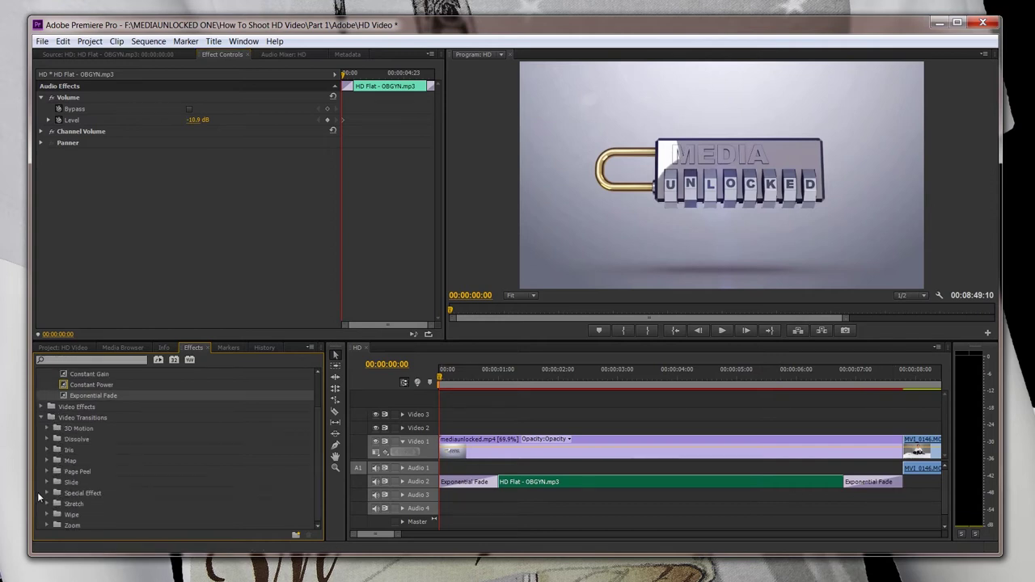
pyautogui.click(47, 439)
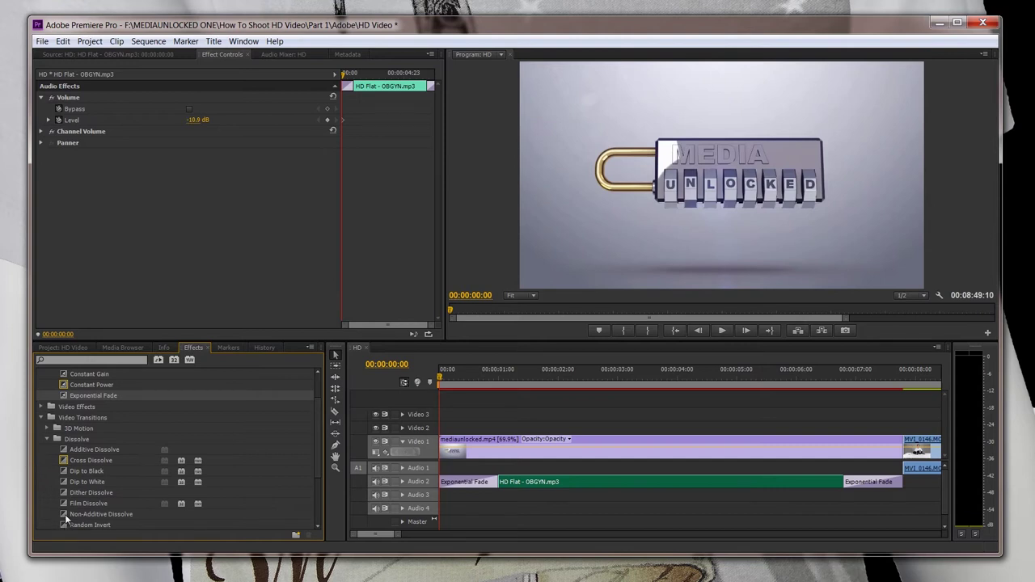
pyautogui.moveTo(81, 504); pyautogui.dragTo(450, 453)
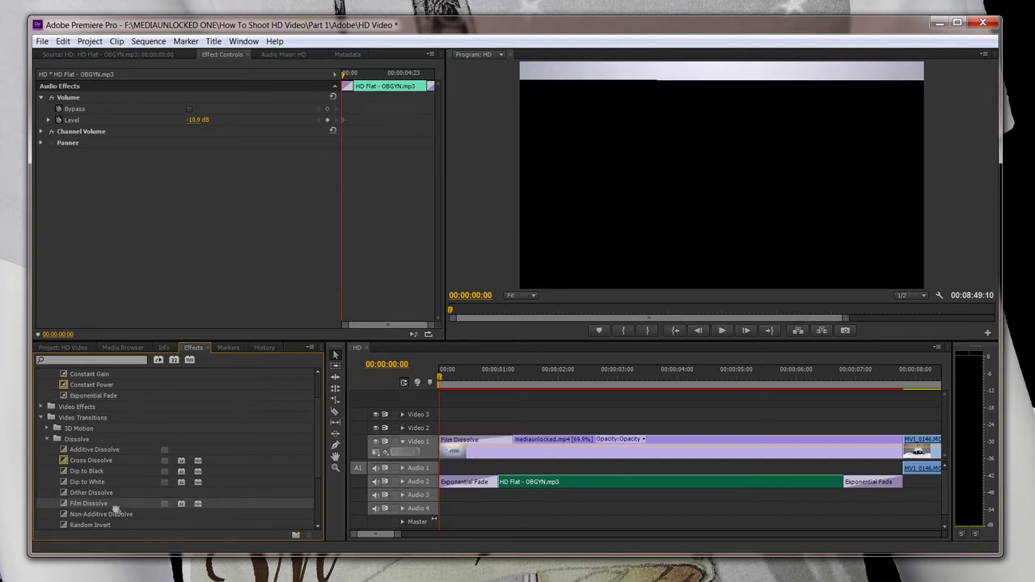
pyautogui.moveTo(115, 508); pyautogui.dragTo(889, 451)
pyautogui.moveTo(392, 535); pyautogui.dragTo(379, 533)
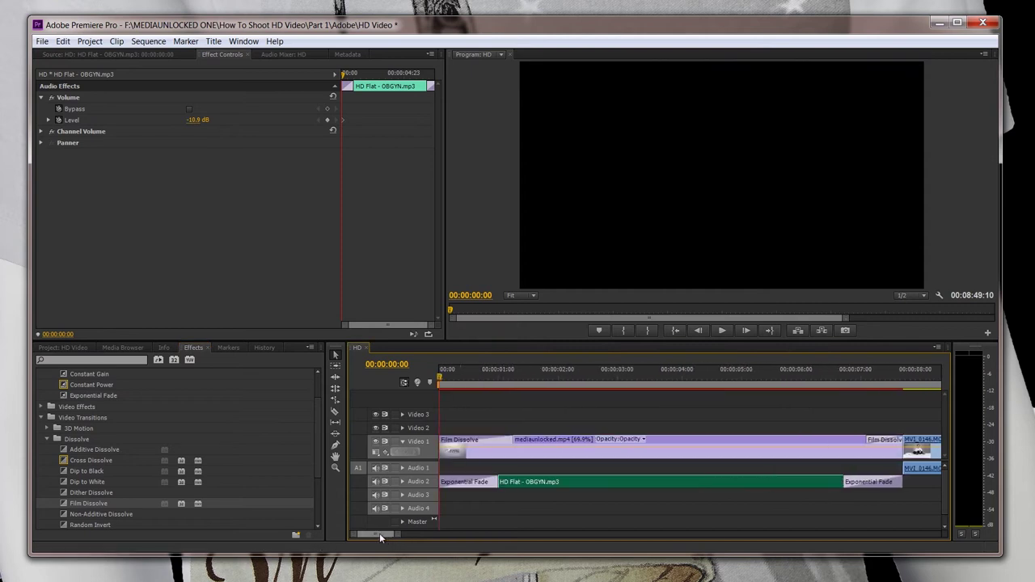
# Drag the Fill Left audio effect onto MVI_0146.MOV's audio
pyautogui.click(927, 386)
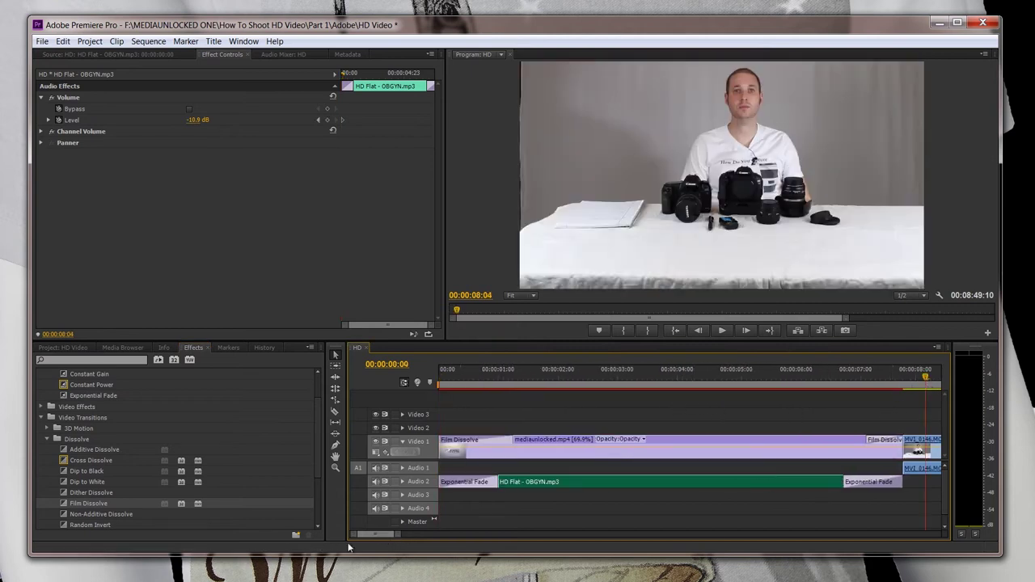
pyautogui.moveTo(360, 534); pyautogui.dragTo(363, 537)
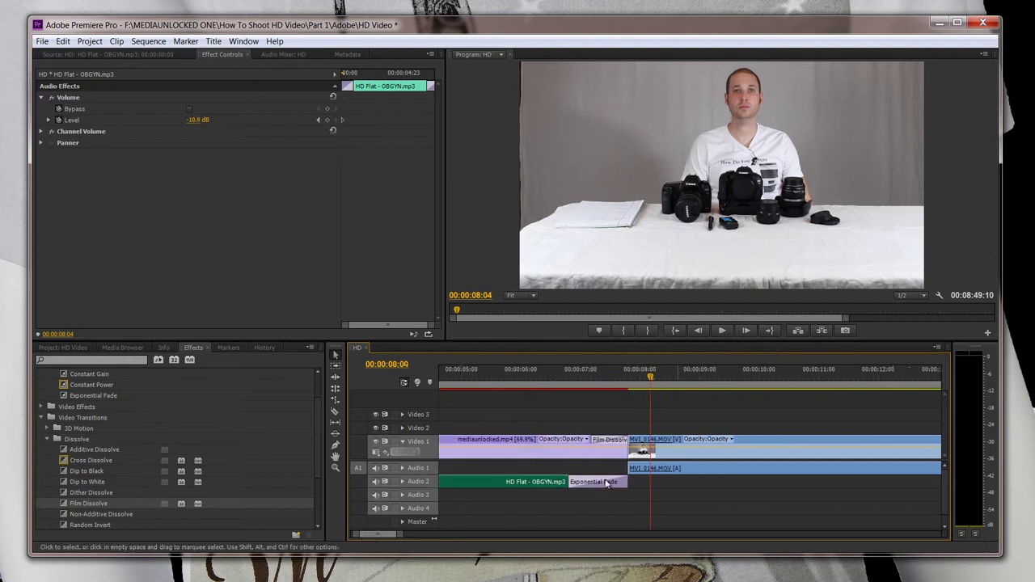
pyautogui.doubleClick(687, 468)
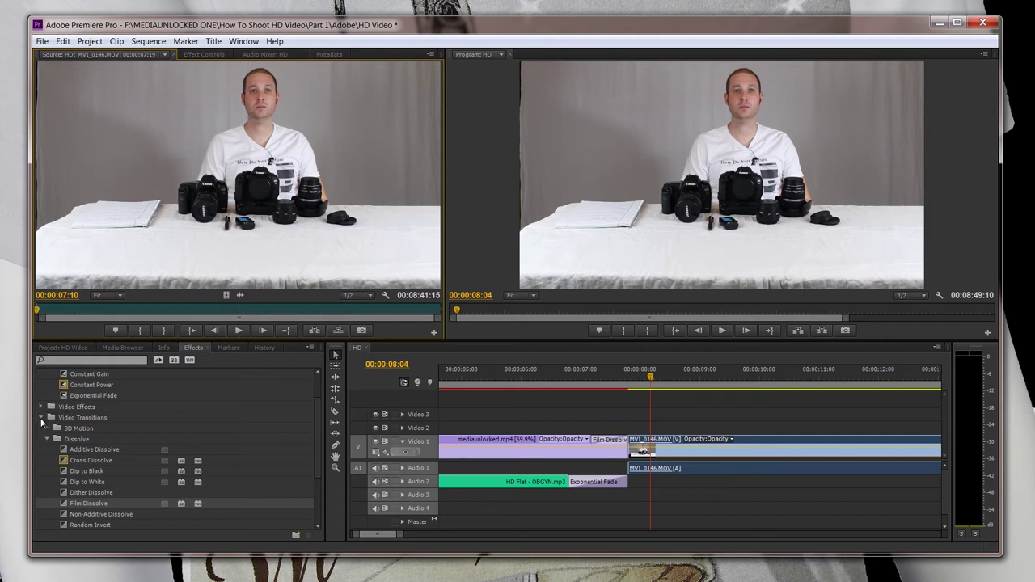
pyautogui.click(42, 417)
pyautogui.click(40, 397)
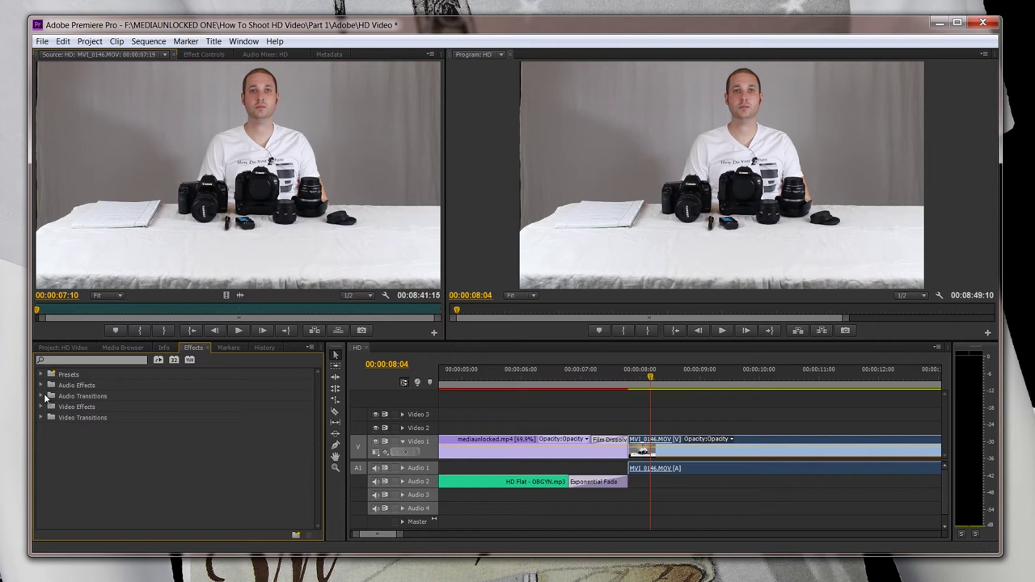
pyautogui.click(38, 386)
pyautogui.scroll(-3, 51, 434)
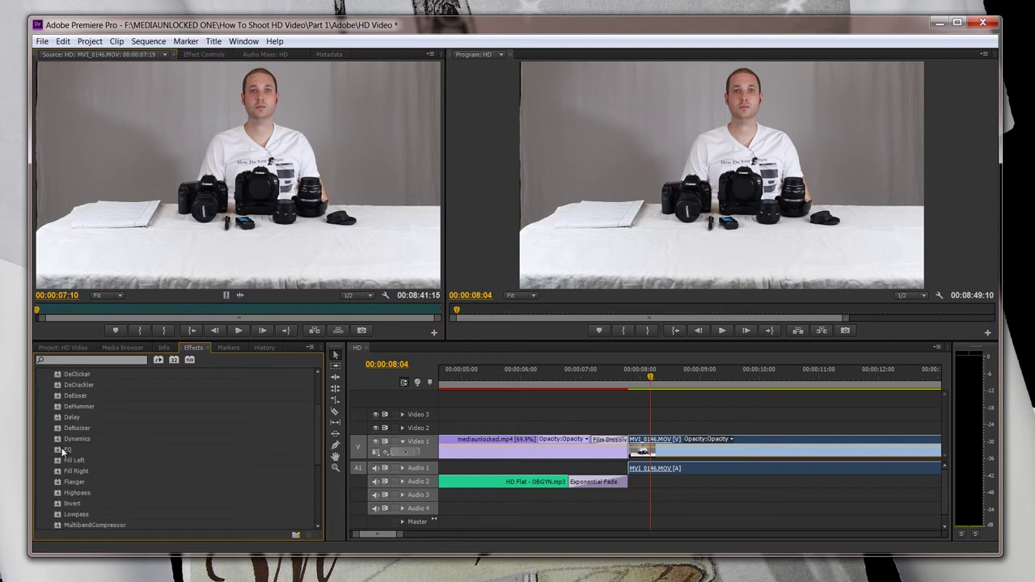
pyautogui.moveTo(65, 449); pyautogui.dragTo(670, 478)
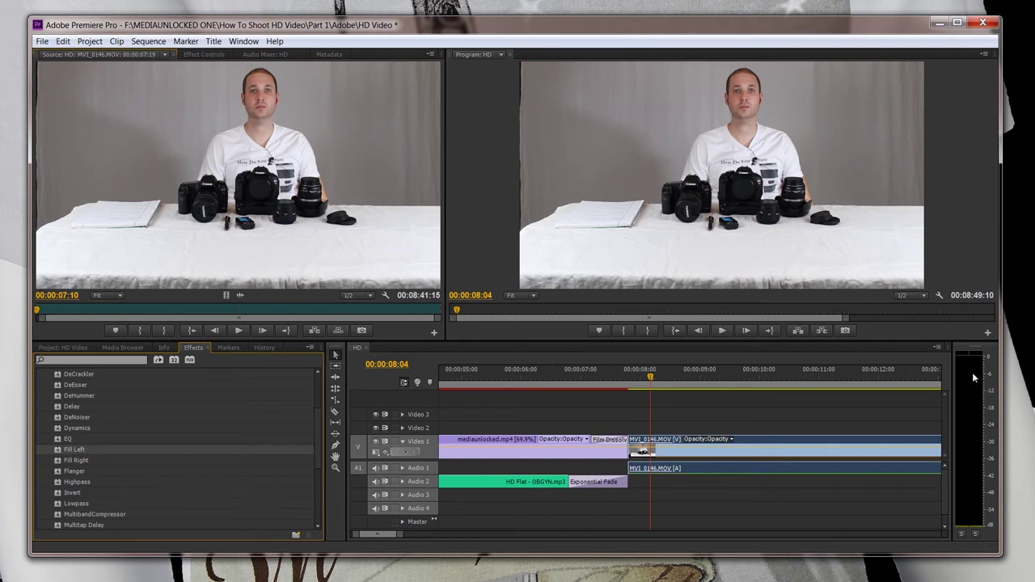
# Play back to check the audio, then view MVI_0146.MOV's effect settings
pyautogui.press('space')
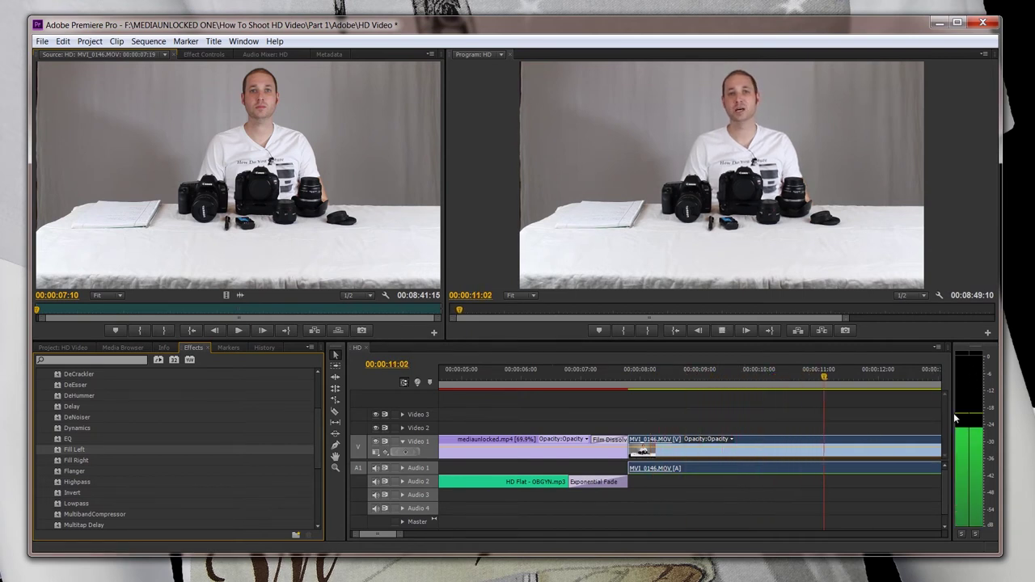
pyautogui.press('space')
pyautogui.click(428, 230)
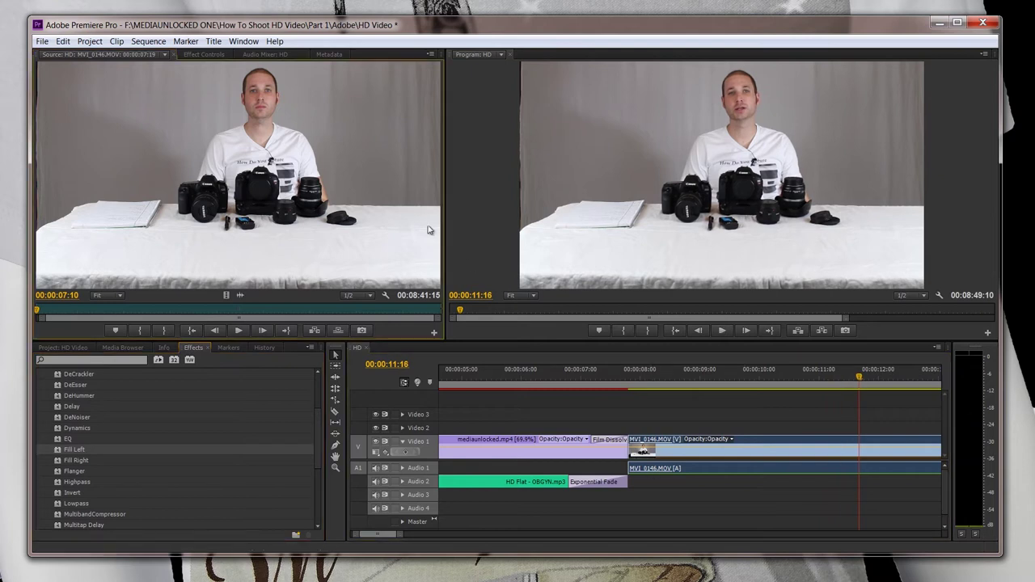
pyautogui.click(185, 41)
pyautogui.press('Escape')
pyautogui.click(204, 54)
pyautogui.moveTo(383, 72); pyautogui.dragTo(295, 77)
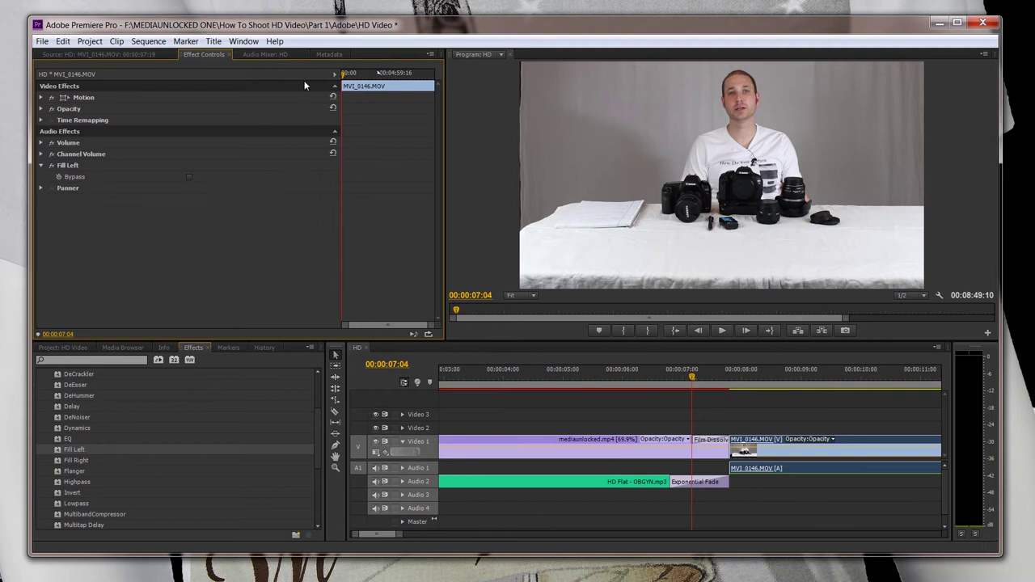
# Raise MVI_0146.MOV's Volume Level to 1.5 dB and check it in playback
pyautogui.click(41, 143)
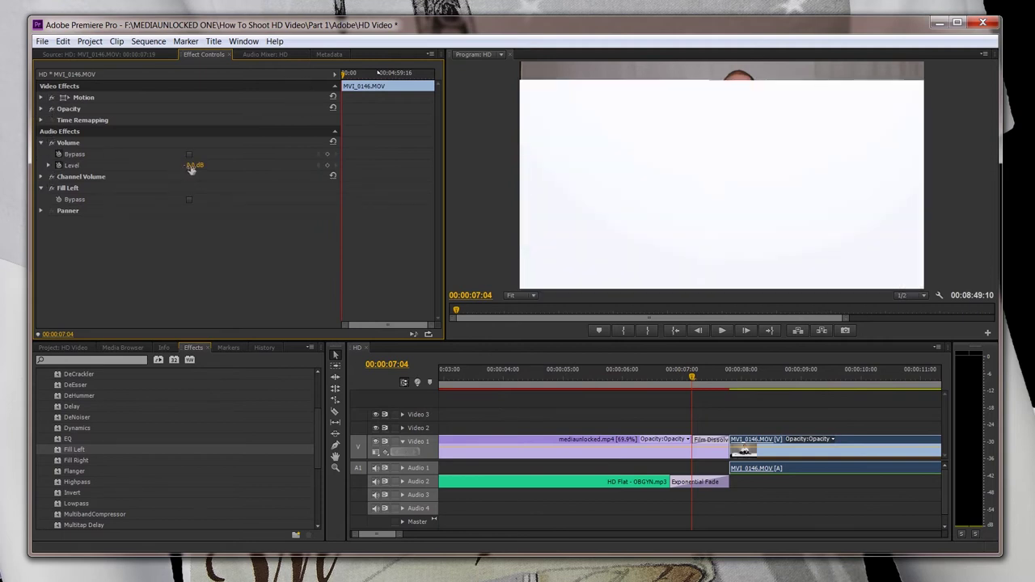
pyautogui.moveTo(191, 168); pyautogui.dragTo(197, 166)
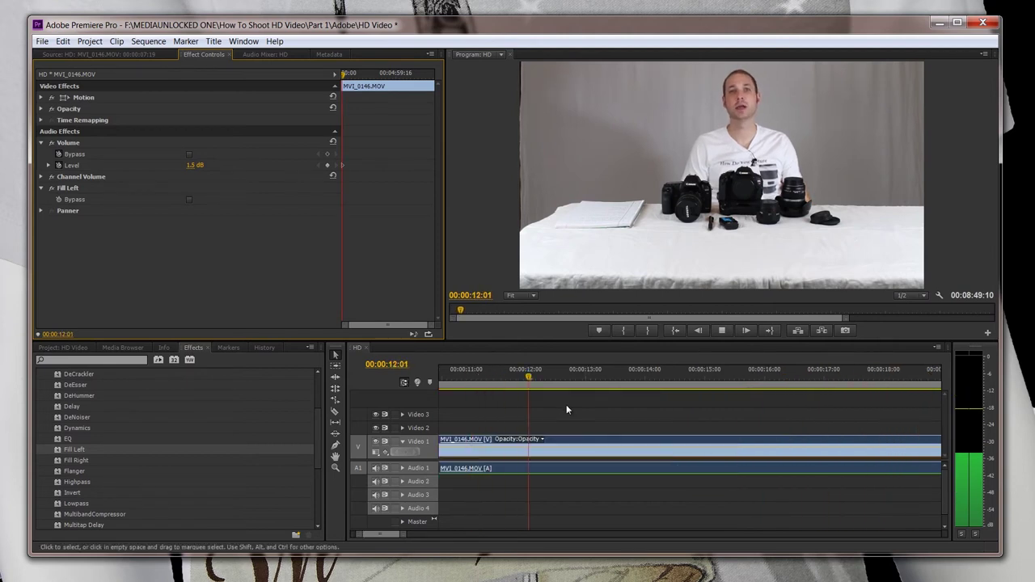
pyautogui.press('space')
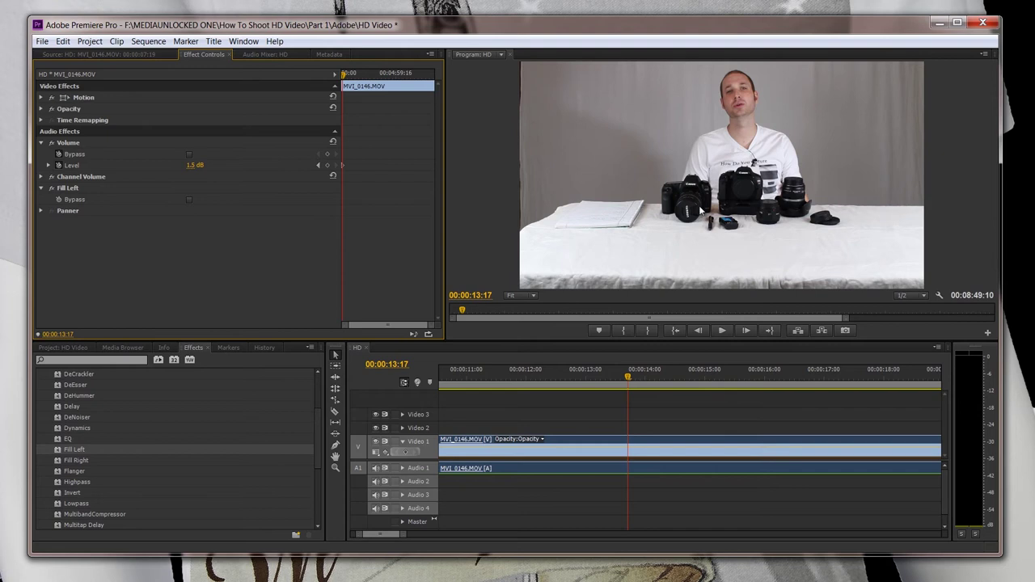
# Move the sequence playhead to the end of the timeline at 00:08:46:06
pyautogui.moveTo(402, 532); pyautogui.dragTo(570, 533)
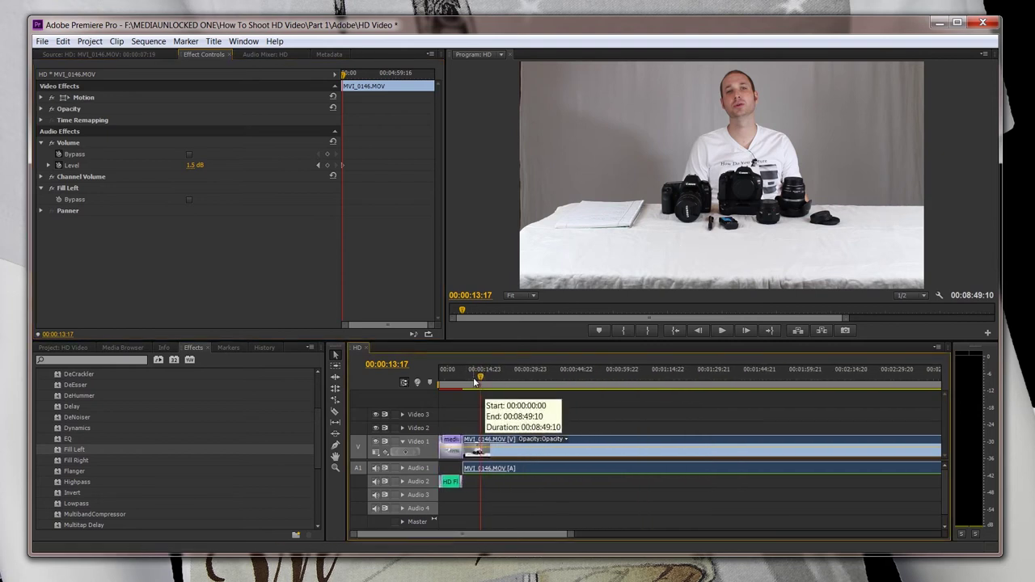
pyautogui.moveTo(481, 378); pyautogui.dragTo(855, 380)
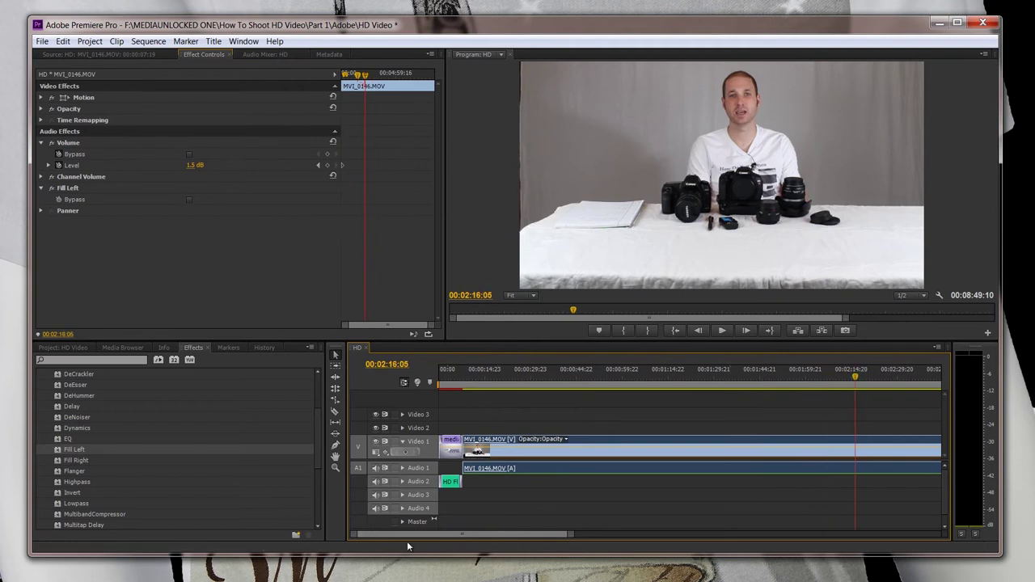
pyautogui.moveTo(420, 534); pyautogui.dragTo(554, 535)
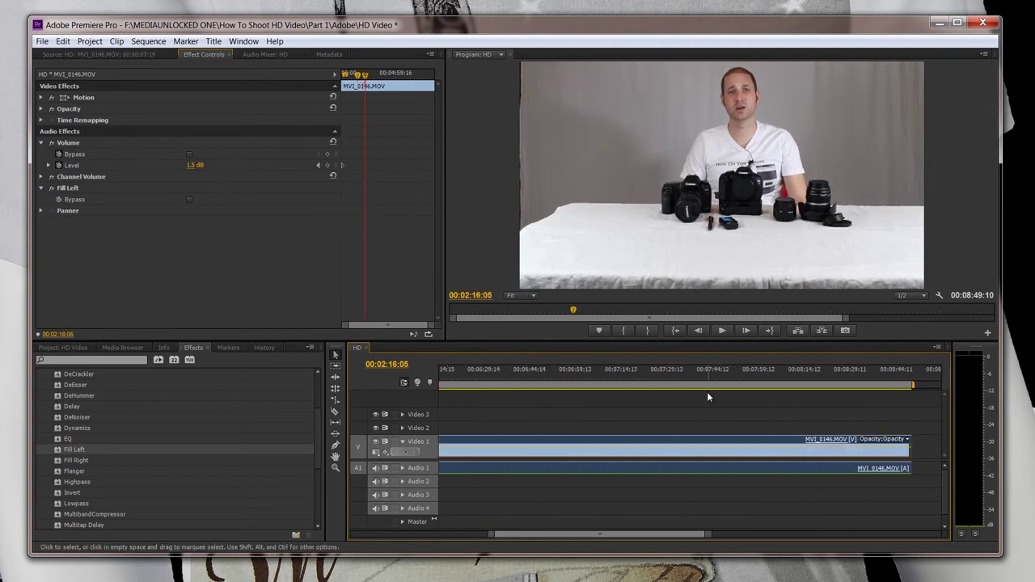
pyautogui.moveTo(707, 393); pyautogui.dragTo(881, 390)
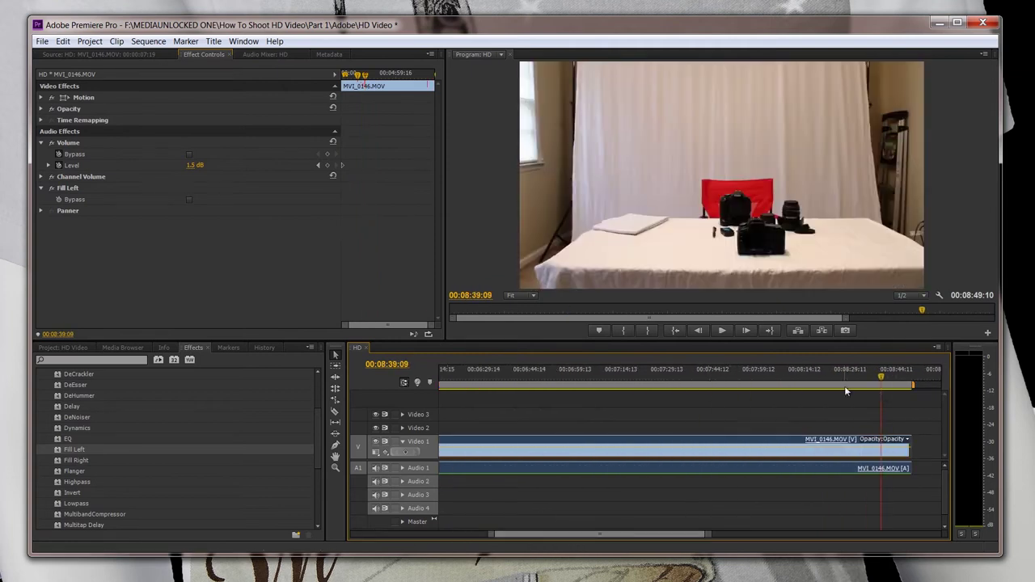
pyautogui.click(902, 386)
# Load MVI_0147.MOV in the Source monitor, preview it, and mark an in point at 00:00:21:04
pyautogui.click(53, 348)
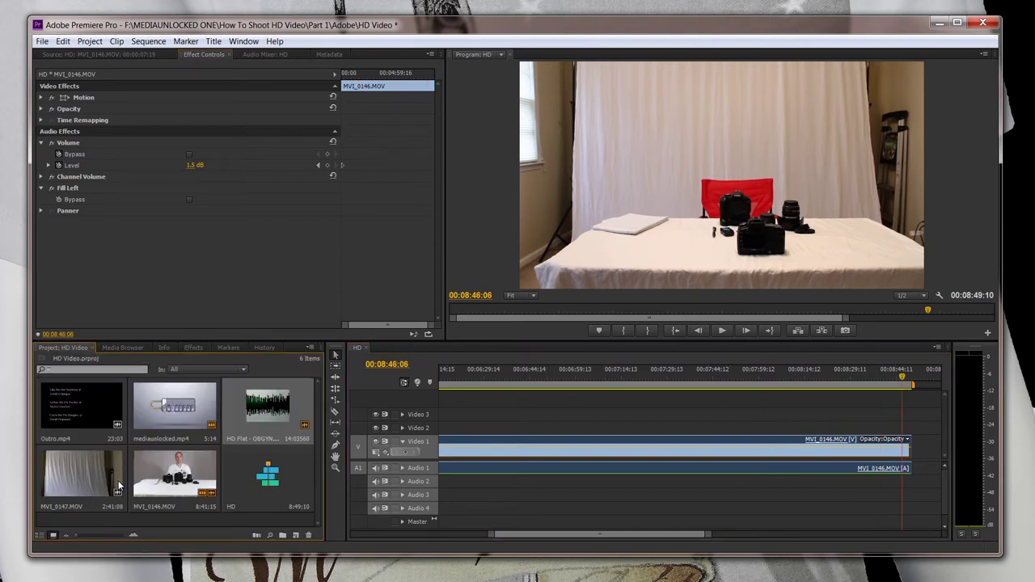
pyautogui.doubleClick(79, 471)
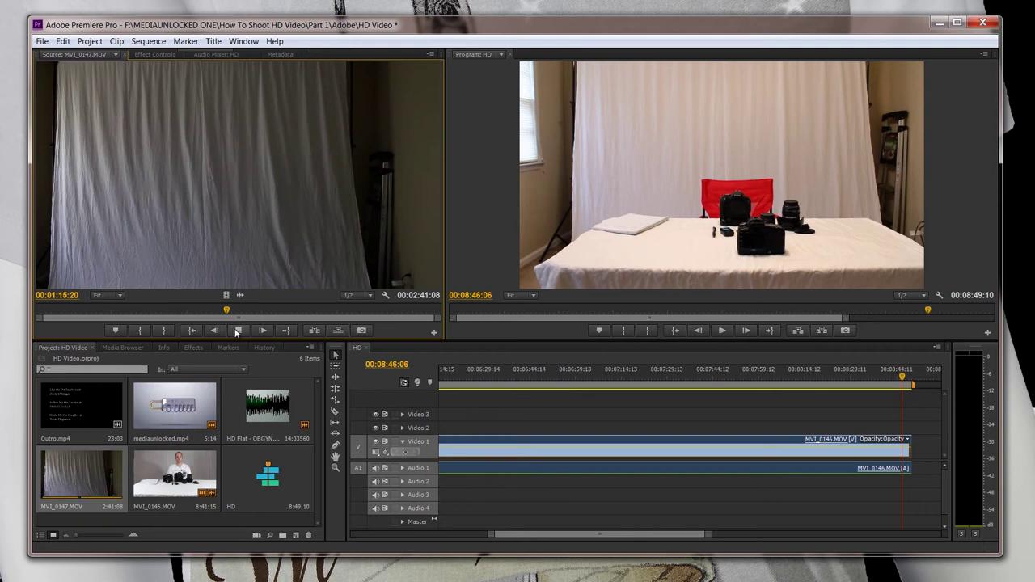
pyautogui.moveTo(232, 310); pyautogui.dragTo(17, 319)
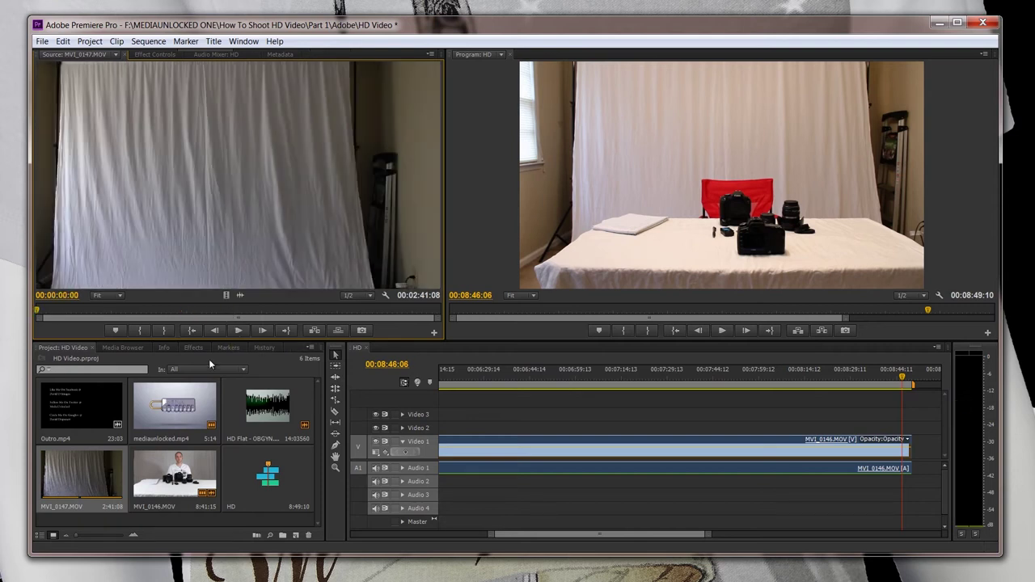
pyautogui.click(240, 330)
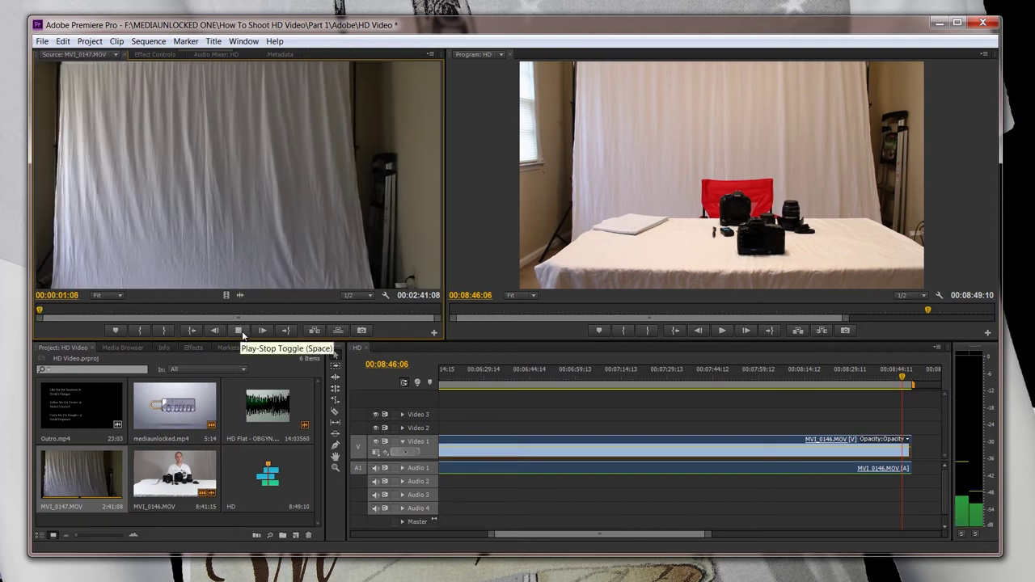
pyautogui.click(58, 312)
pyautogui.moveTo(58, 312); pyautogui.dragTo(75, 312)
pyautogui.click(239, 331)
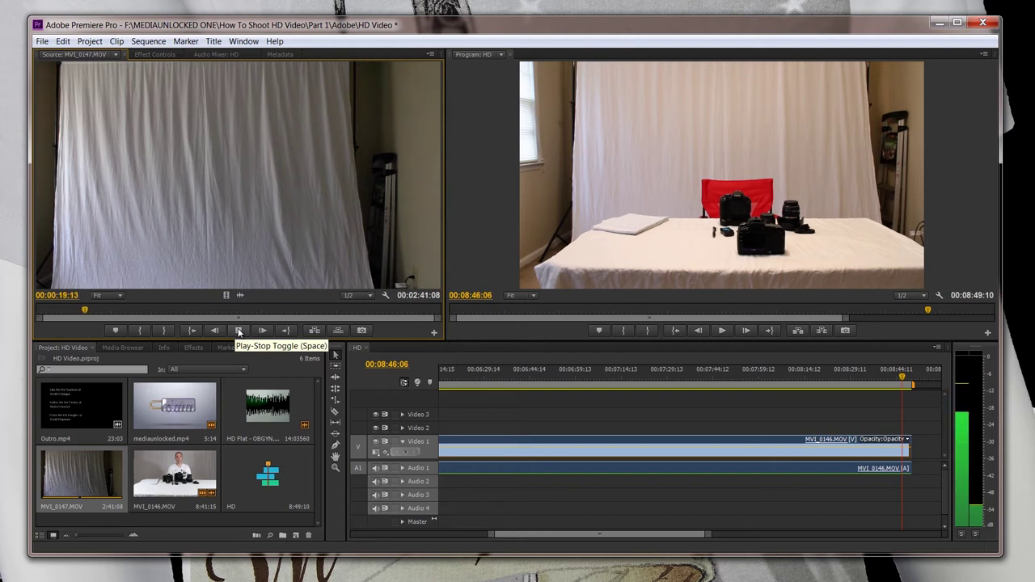
pyautogui.click(239, 331)
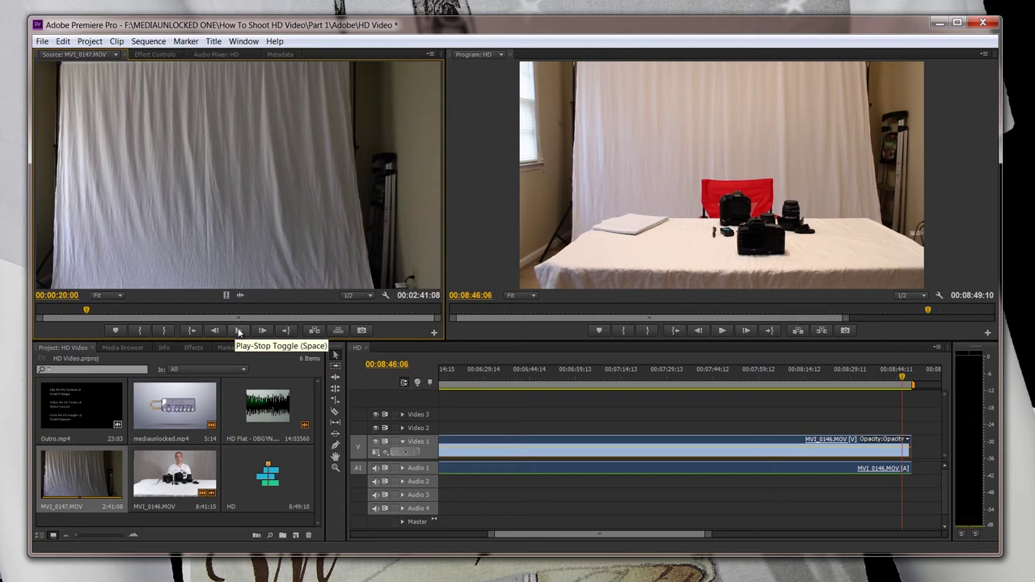
pyautogui.click(239, 331)
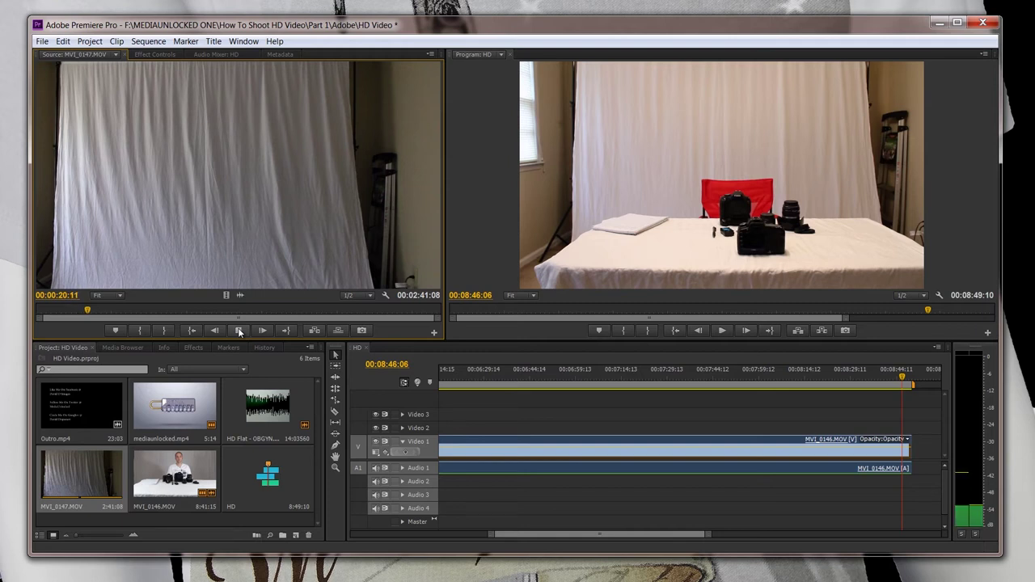
pyautogui.click(238, 330)
pyautogui.press('i')
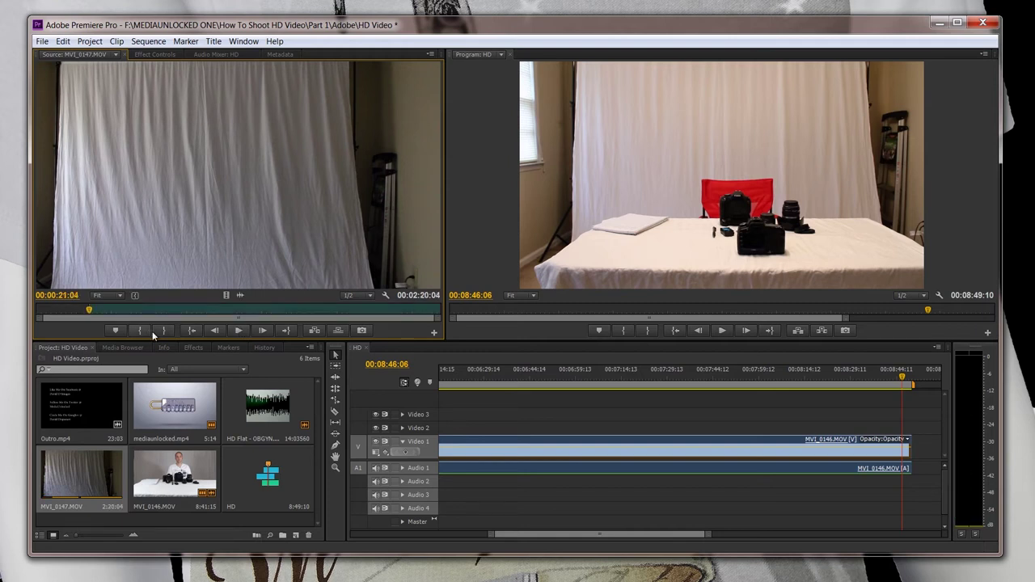
# Mark an out point just before the clip's end and append the 2:15:17 trim after MVI_0146.MOV
pyautogui.click(239, 330)
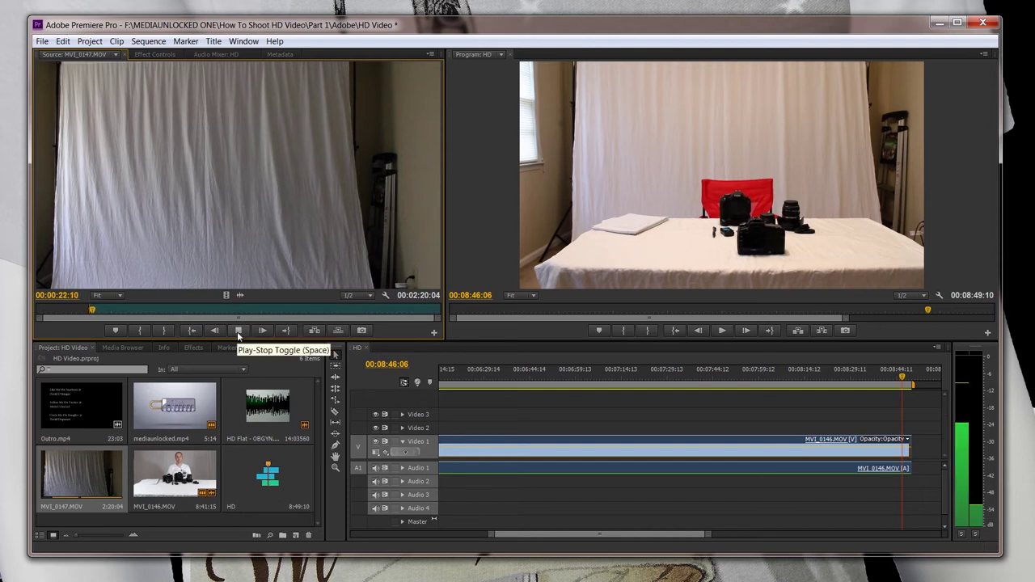
pyautogui.click(238, 332)
pyautogui.moveTo(91, 314); pyautogui.dragTo(424, 306)
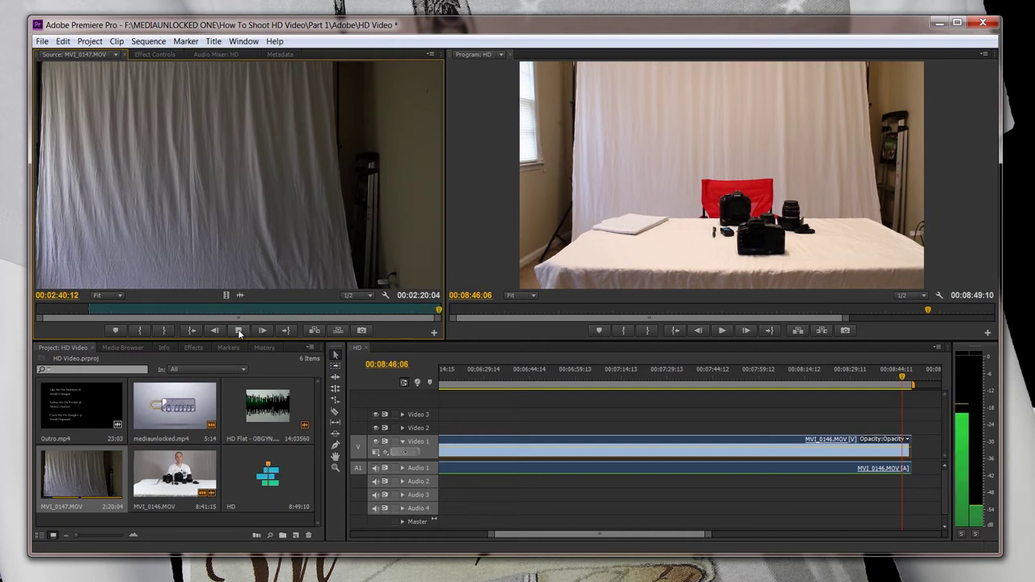
pyautogui.moveTo(434, 315); pyautogui.dragTo(428, 315)
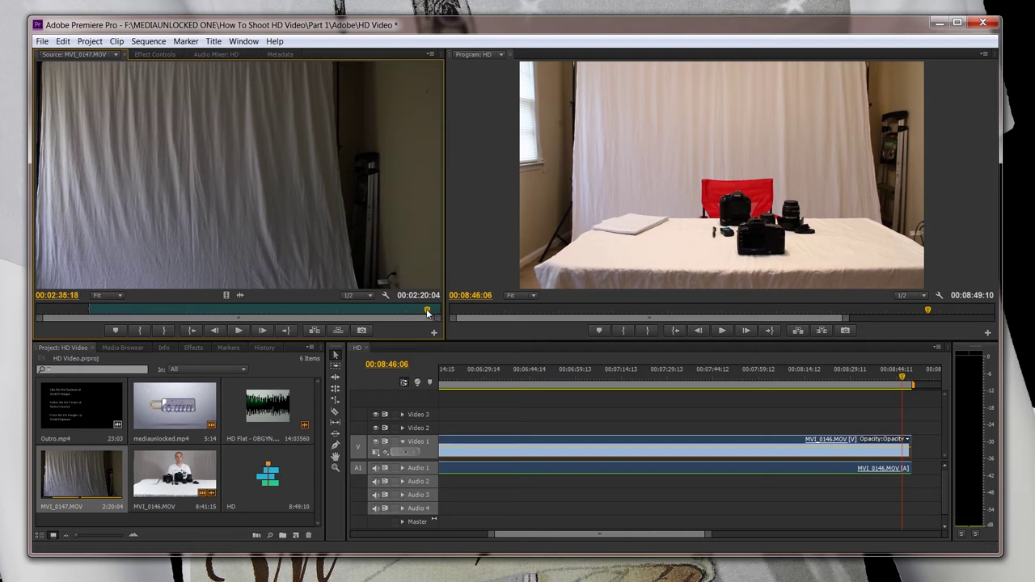
pyautogui.click(237, 332)
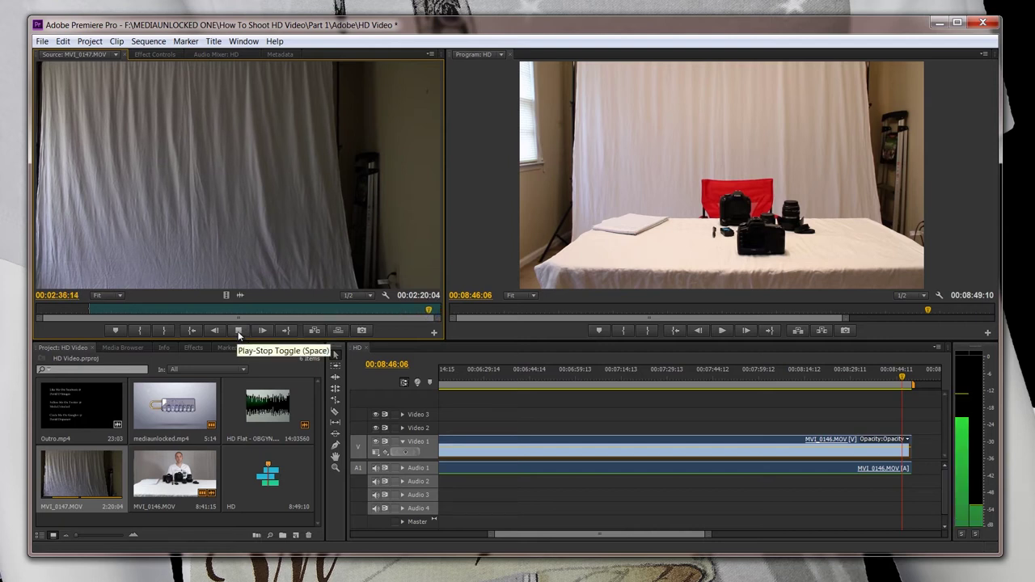
pyautogui.click(238, 331)
pyautogui.click(167, 332)
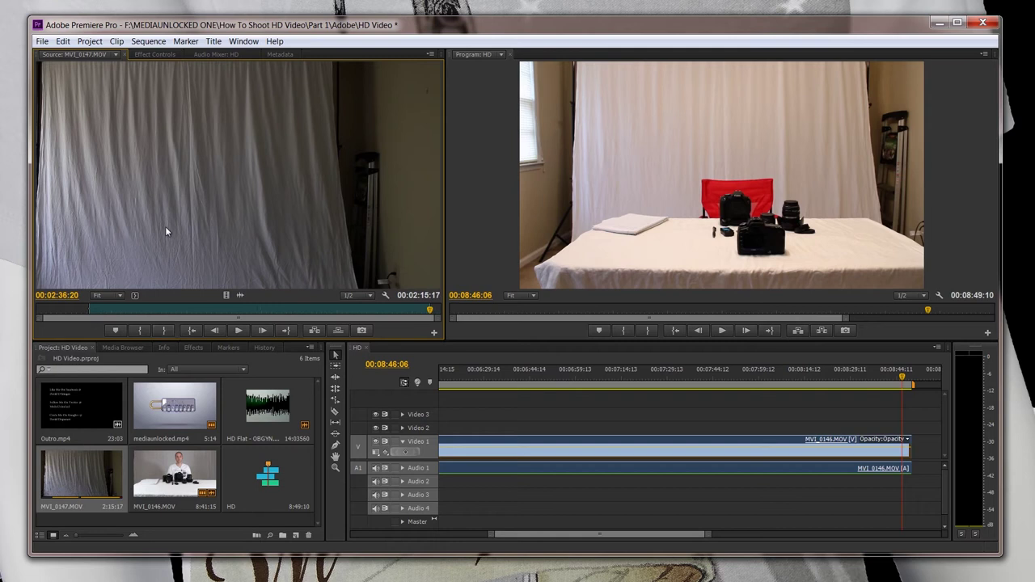
pyautogui.moveTo(674, 332); pyautogui.dragTo(919, 450)
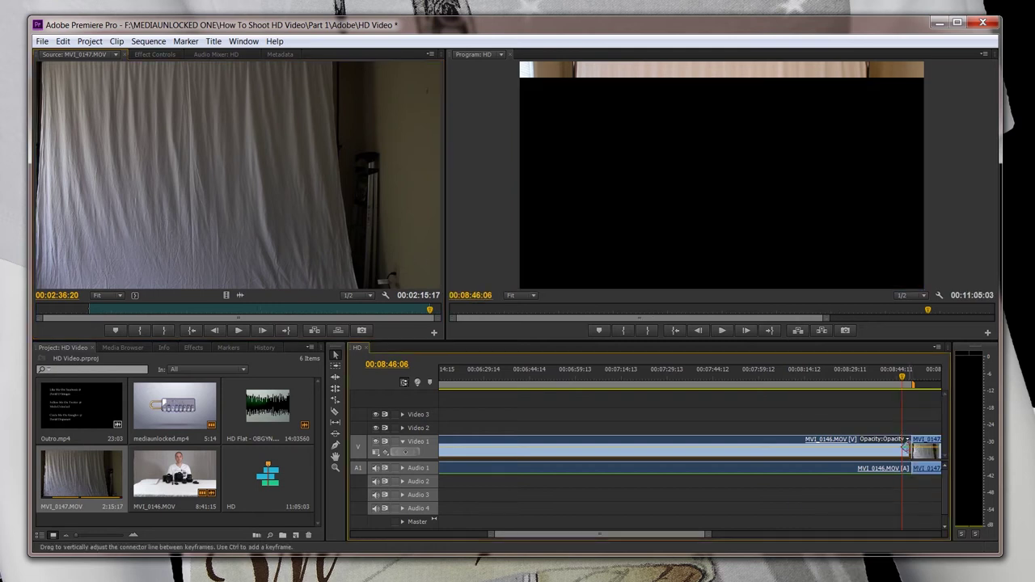
pyautogui.moveTo(618, 532); pyautogui.dragTo(655, 536)
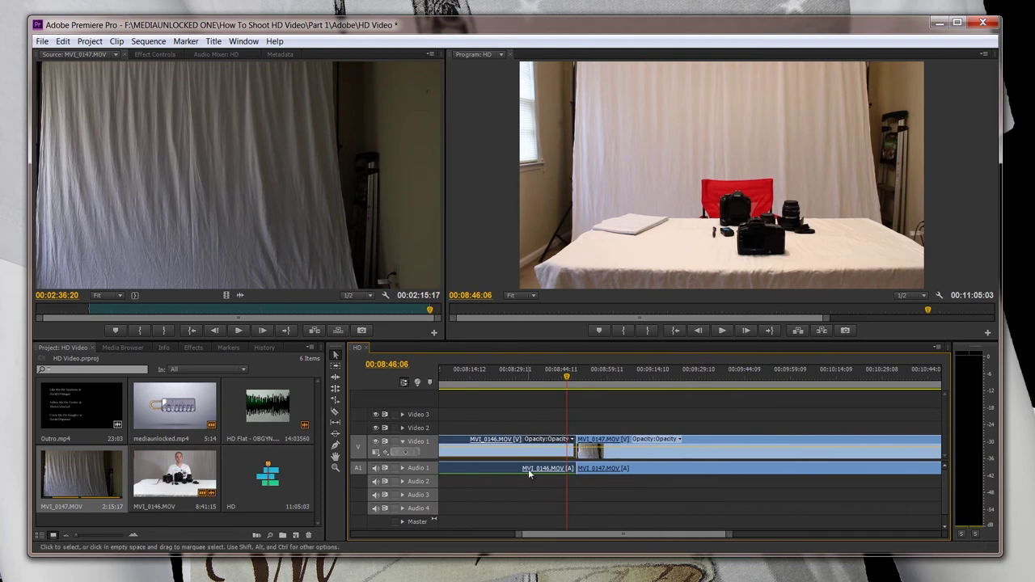
# Apply the Fill Left audio effect to MVI_0147.MOV and preview its audio
pyautogui.click(198, 348)
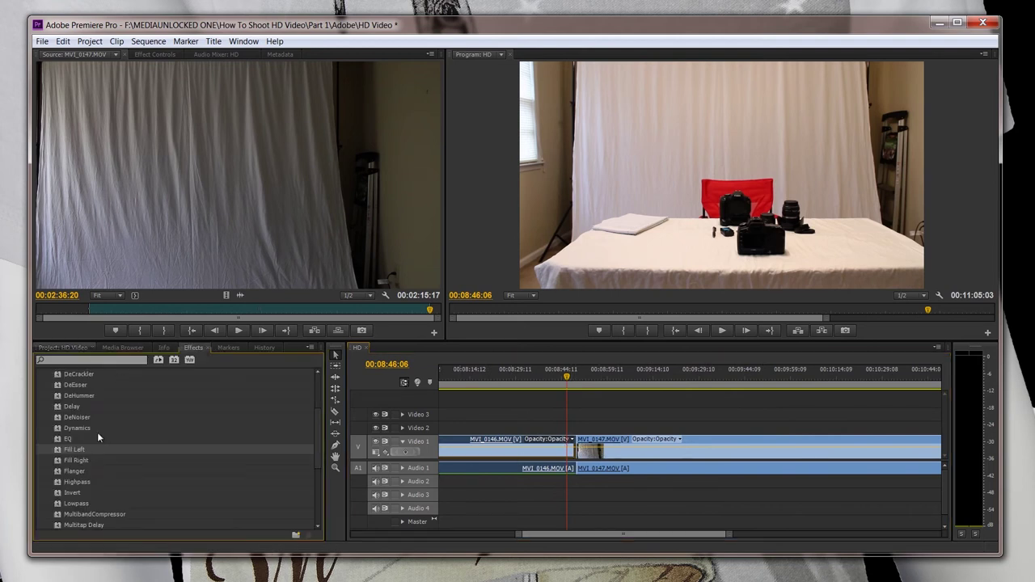
pyautogui.moveTo(77, 450); pyautogui.dragTo(501, 468)
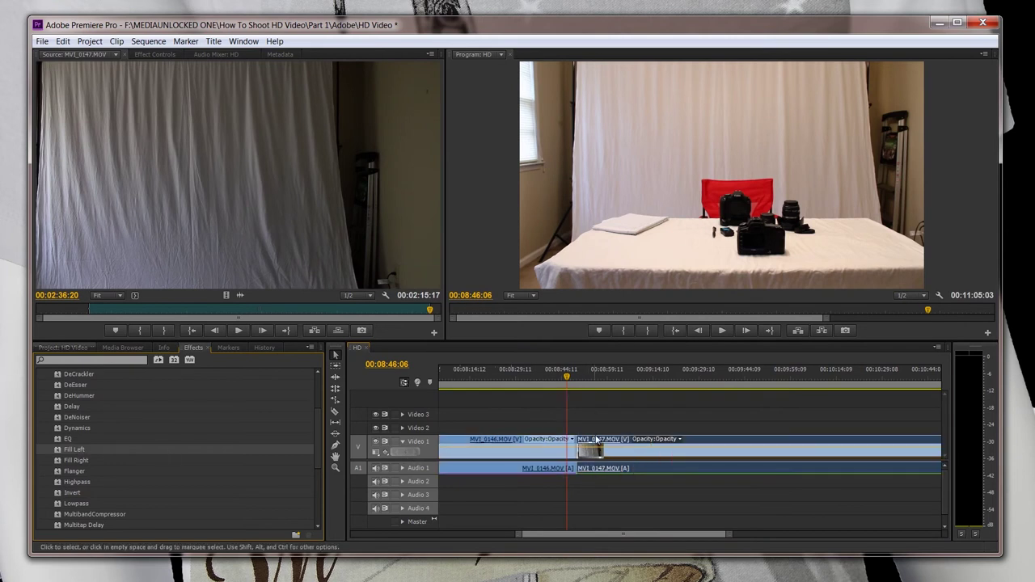
pyautogui.doubleClick(599, 469)
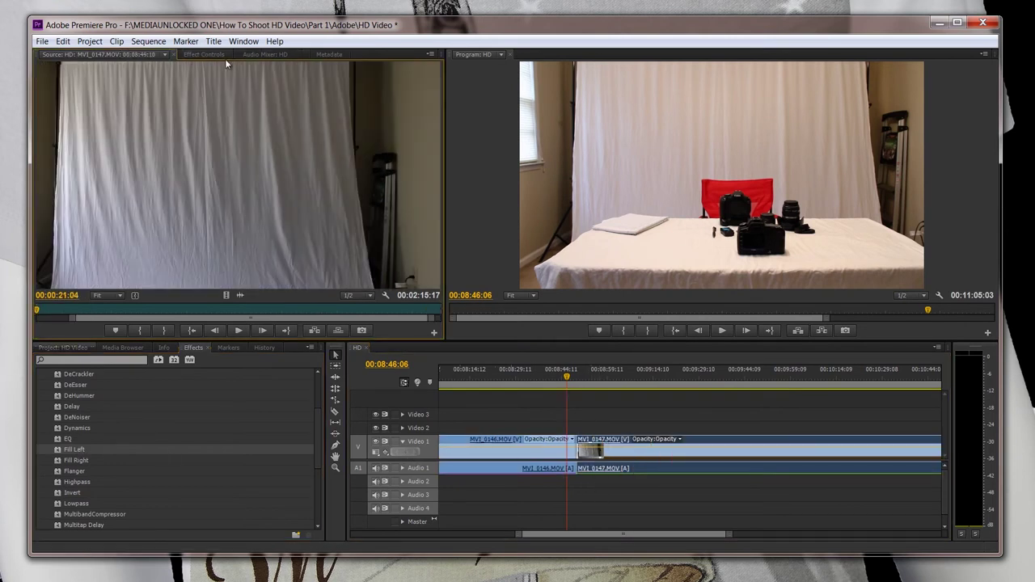
pyautogui.click(216, 54)
pyautogui.press('space')
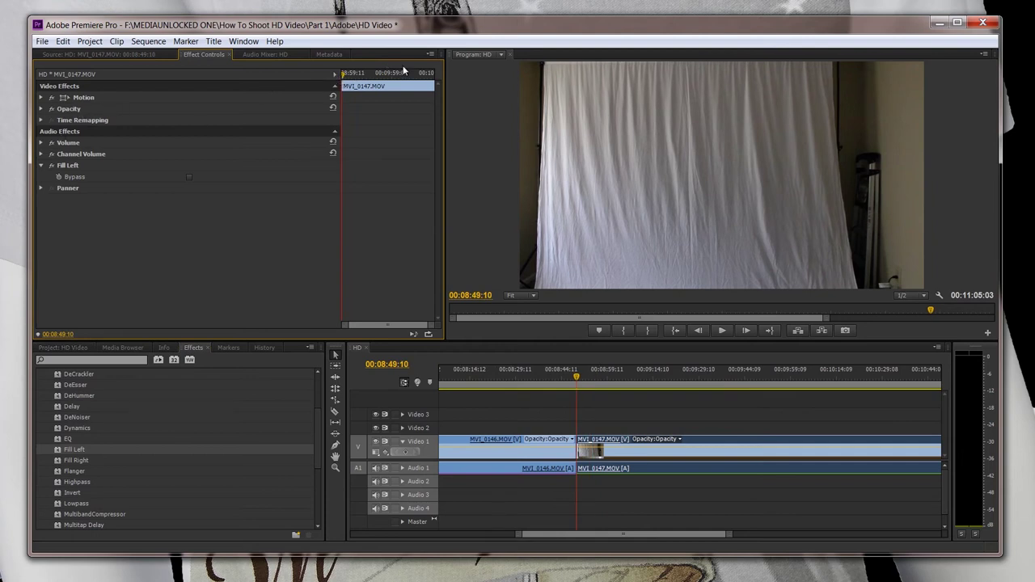
# Set MVI_0147.MOV's Volume Level to 1.5 dB, with its keyframe at the clip's start
pyautogui.click(41, 143)
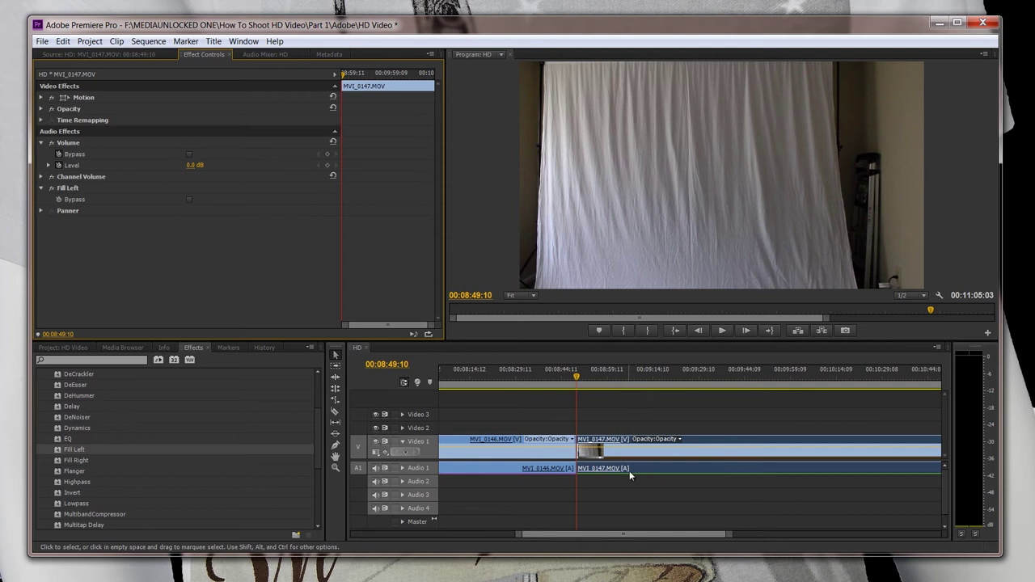
pyautogui.click(397, 75)
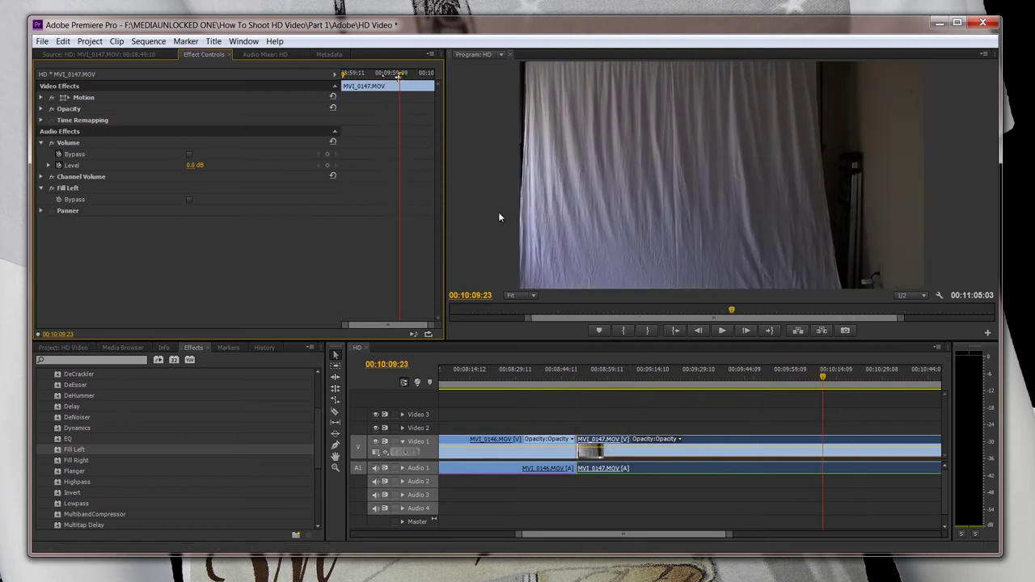
pyautogui.moveTo(404, 75); pyautogui.dragTo(278, 84)
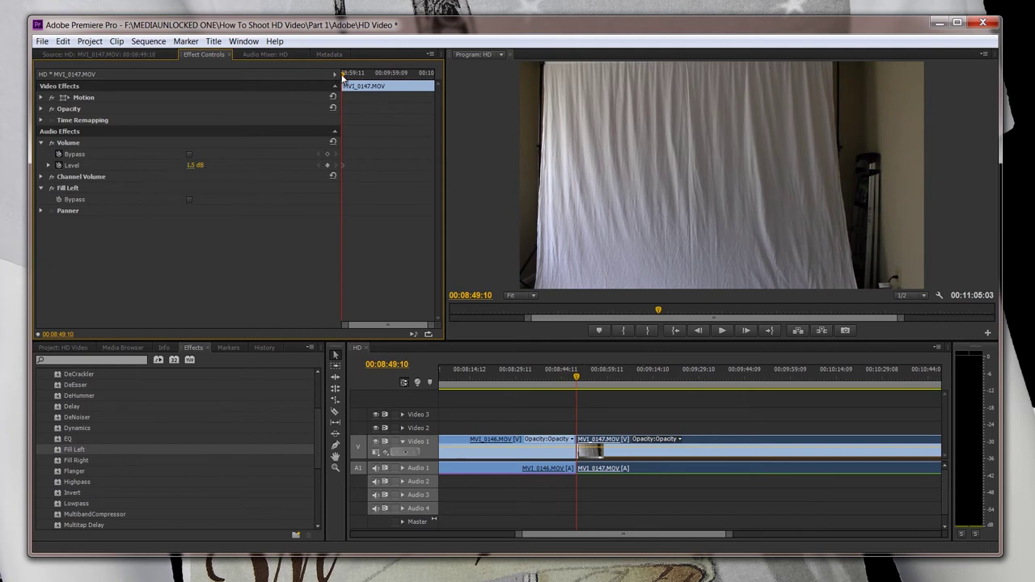
pyautogui.moveTo(343, 75); pyautogui.dragTo(362, 108)
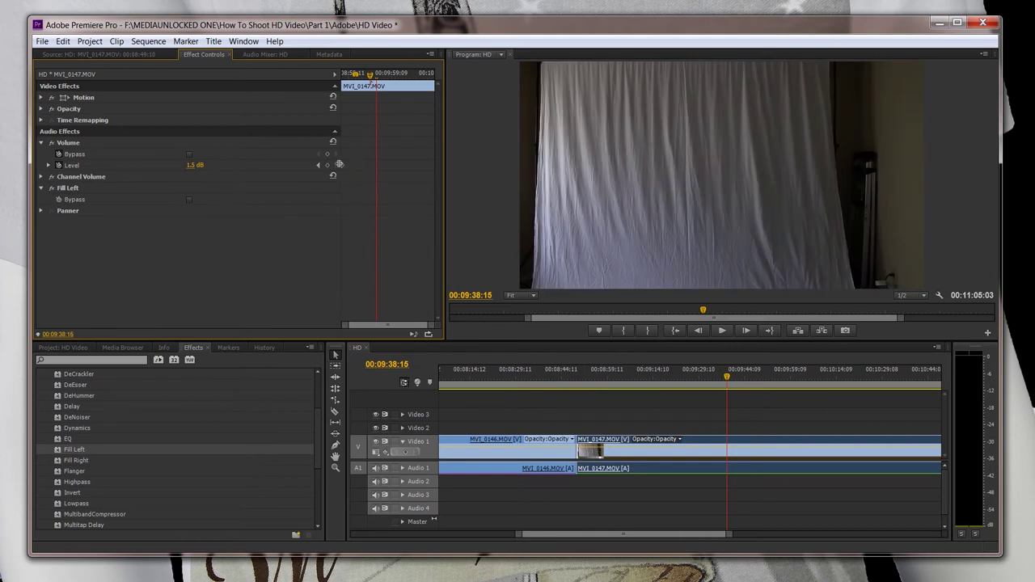
pyautogui.moveTo(342, 165); pyautogui.dragTo(376, 167)
pyautogui.moveTo(346, 77); pyautogui.dragTo(399, 100)
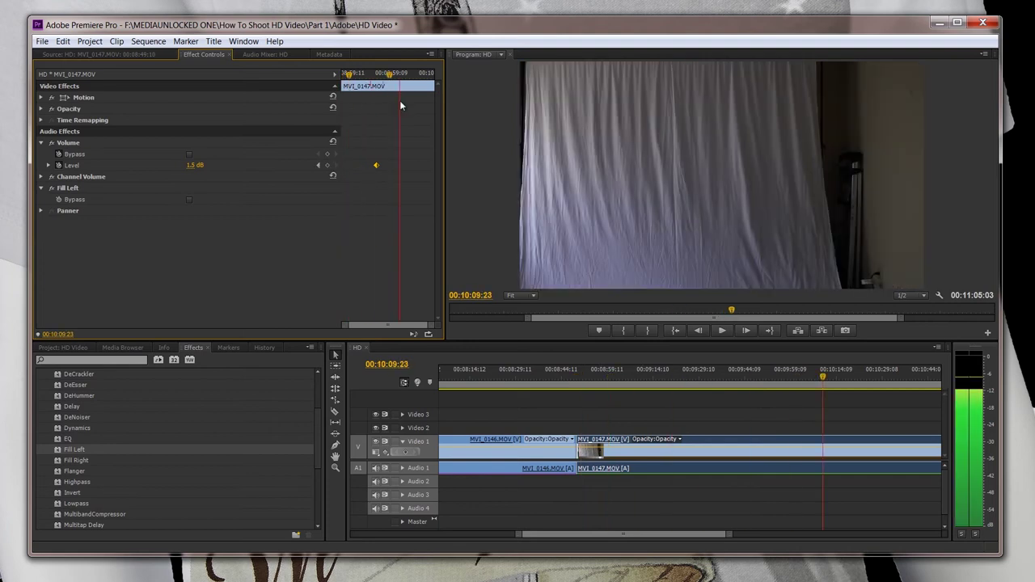
pyautogui.moveTo(376, 166); pyautogui.dragTo(281, 171)
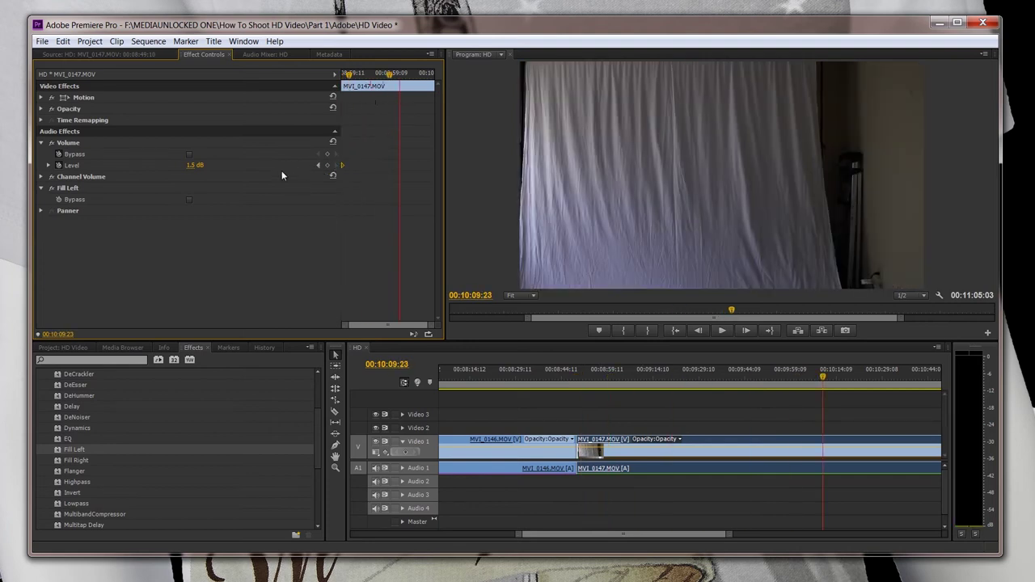
pyautogui.moveTo(375, 78); pyautogui.dragTo(341, 81)
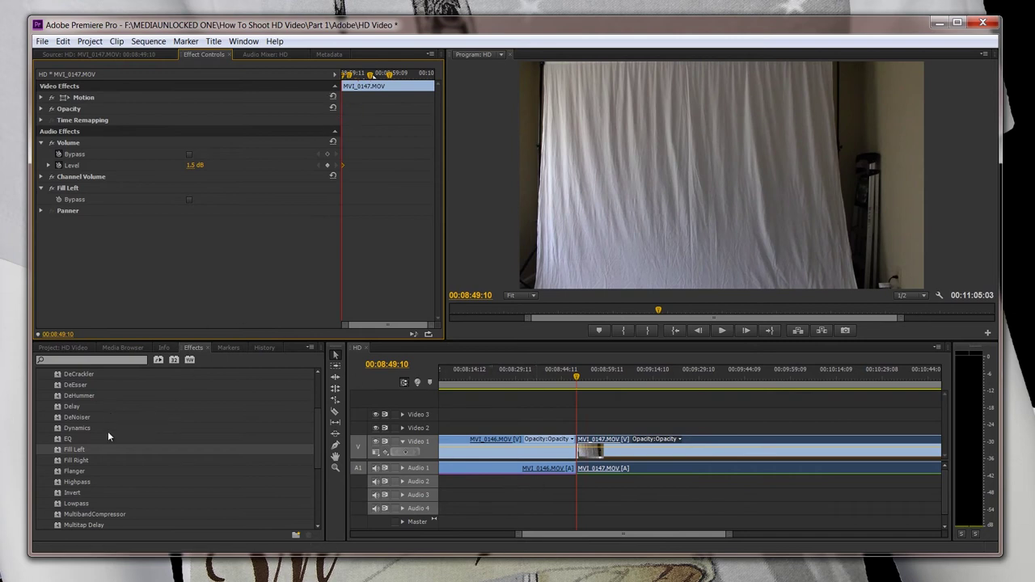
pyautogui.scroll(-4, 110, 453)
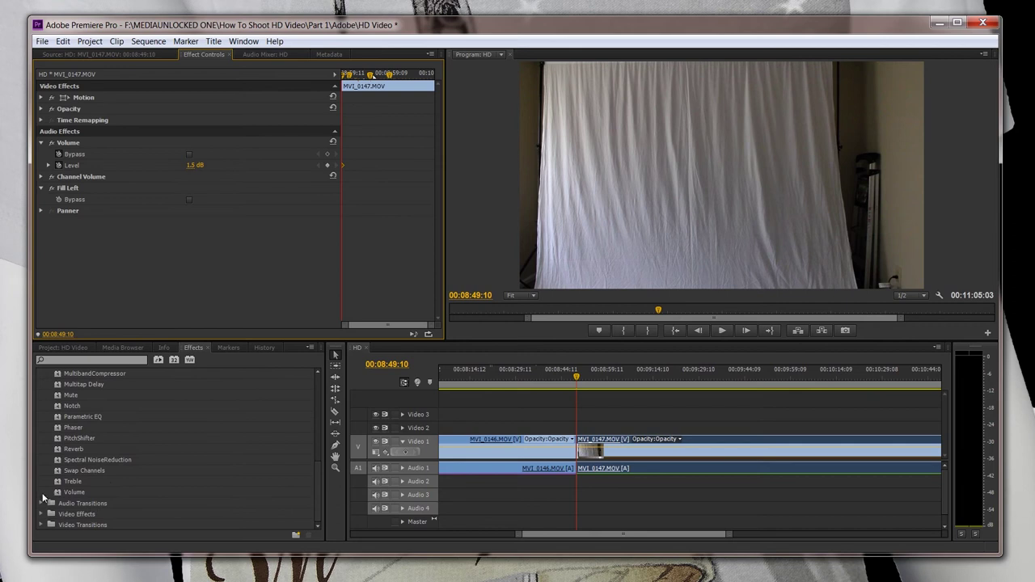
# Put a Film Dissolve on the MVI_0146/MVI_0147 cut and lengthen it to 00:00:01:14
pyautogui.scroll(6, 43, 499)
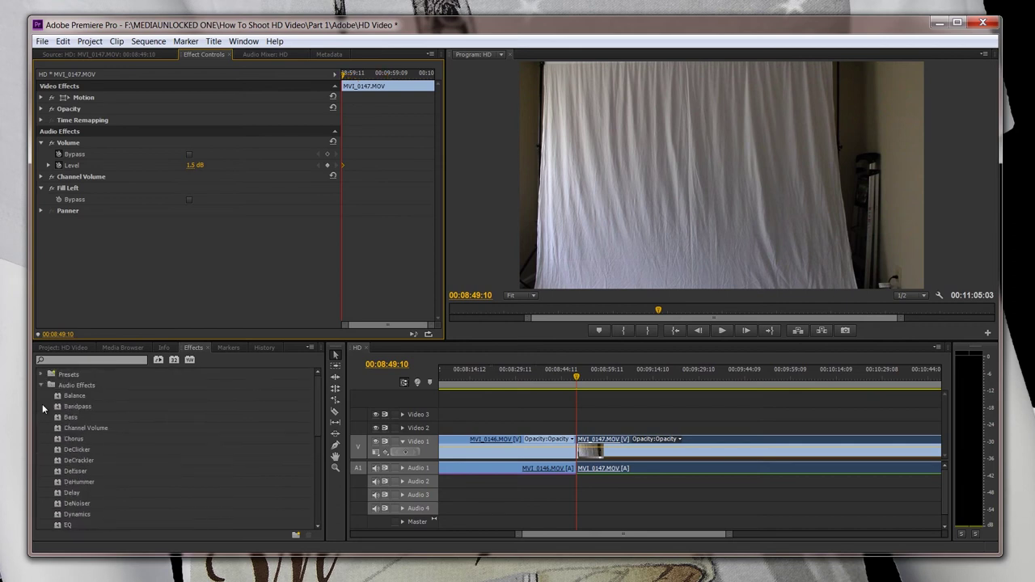
pyautogui.click(41, 385)
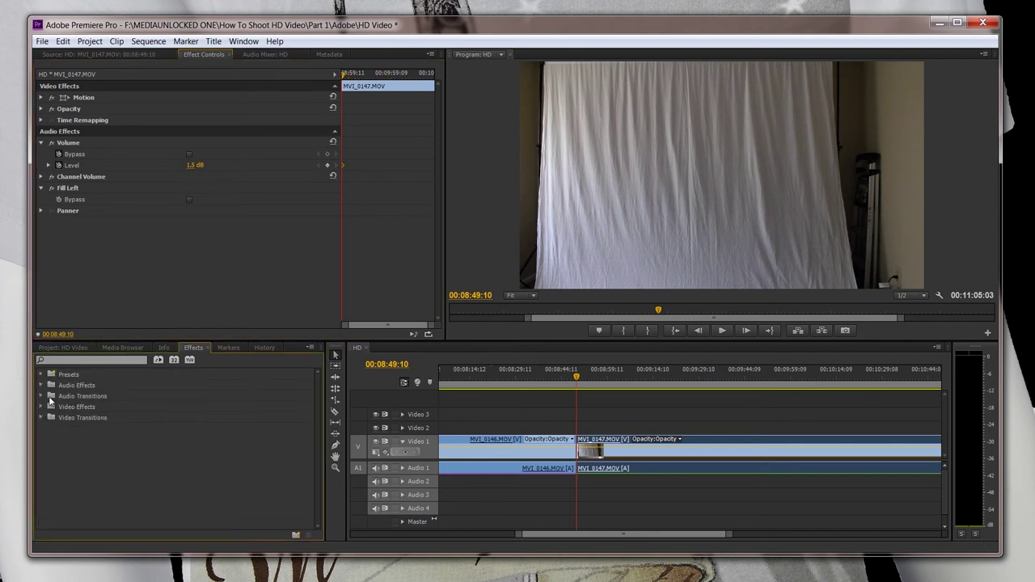
pyautogui.click(41, 418)
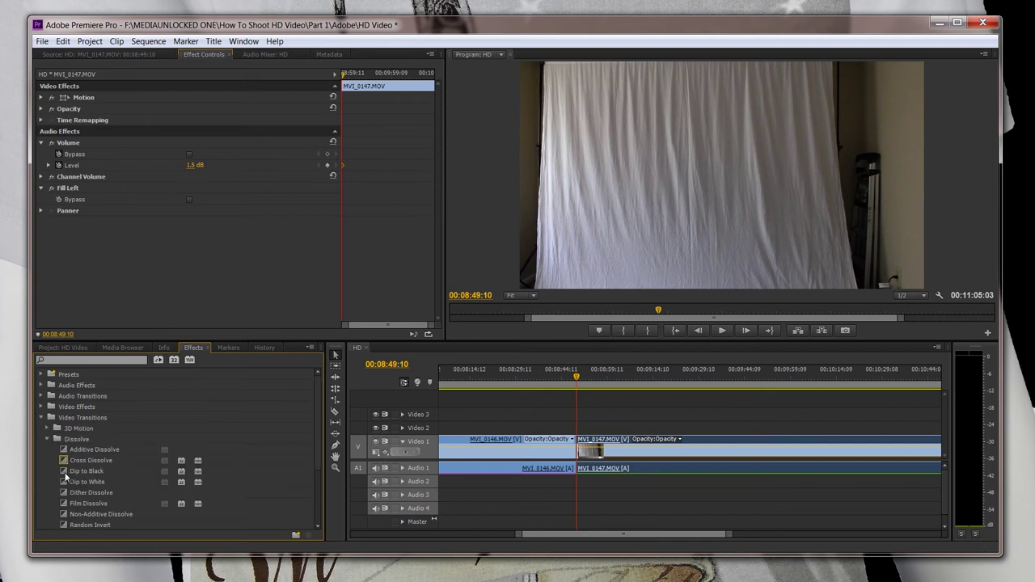
pyautogui.scroll(-1, 66, 478)
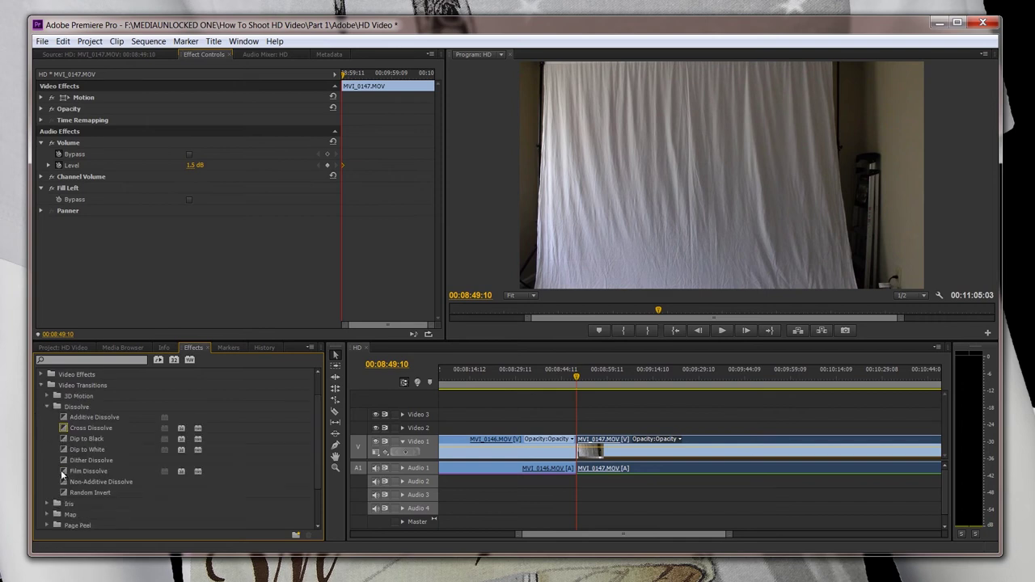
pyautogui.click(66, 483)
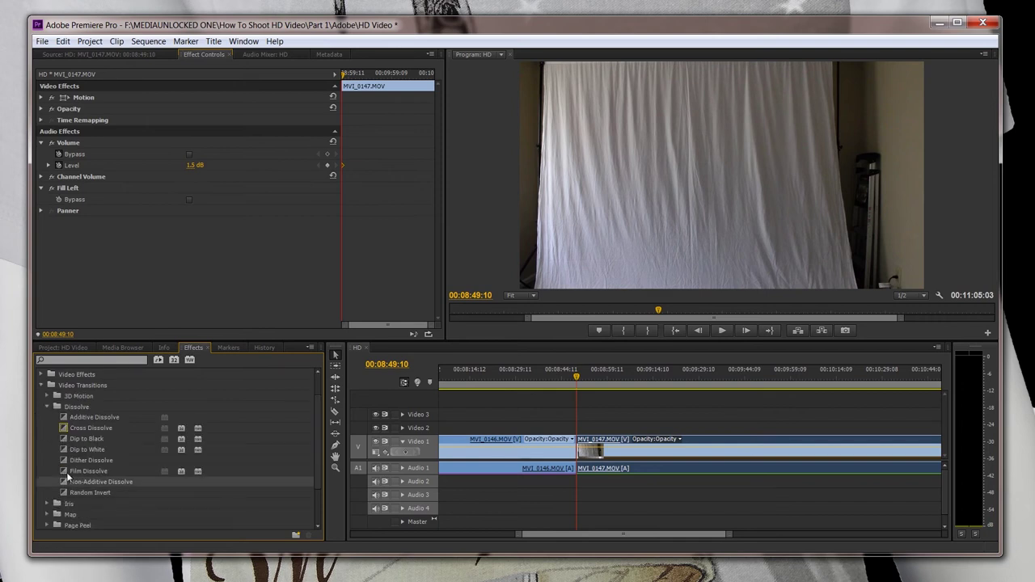
pyautogui.moveTo(68, 472); pyautogui.dragTo(579, 450)
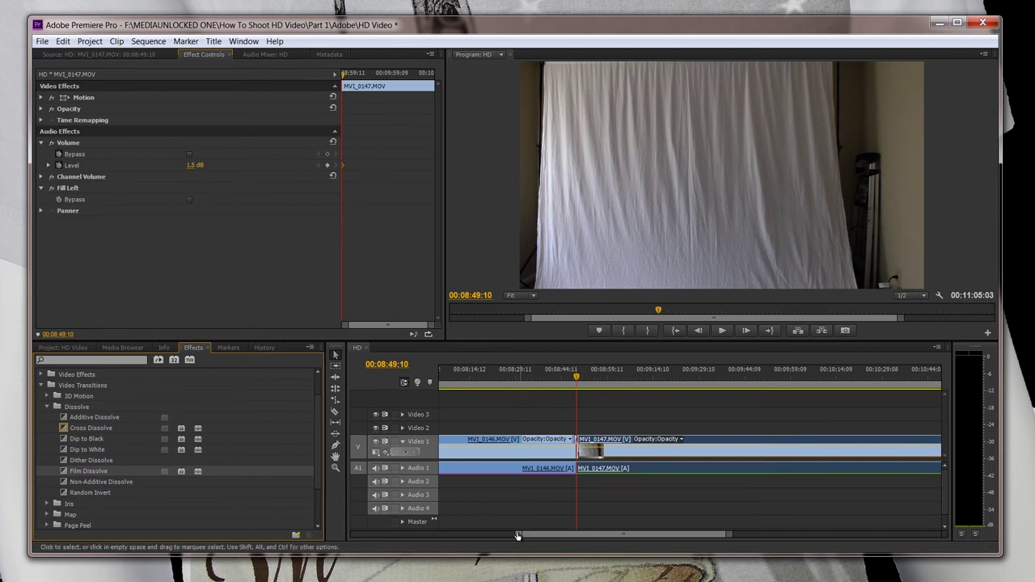
pyautogui.press('=')
pyautogui.press('=')
pyautogui.press('=')
pyautogui.press('=')
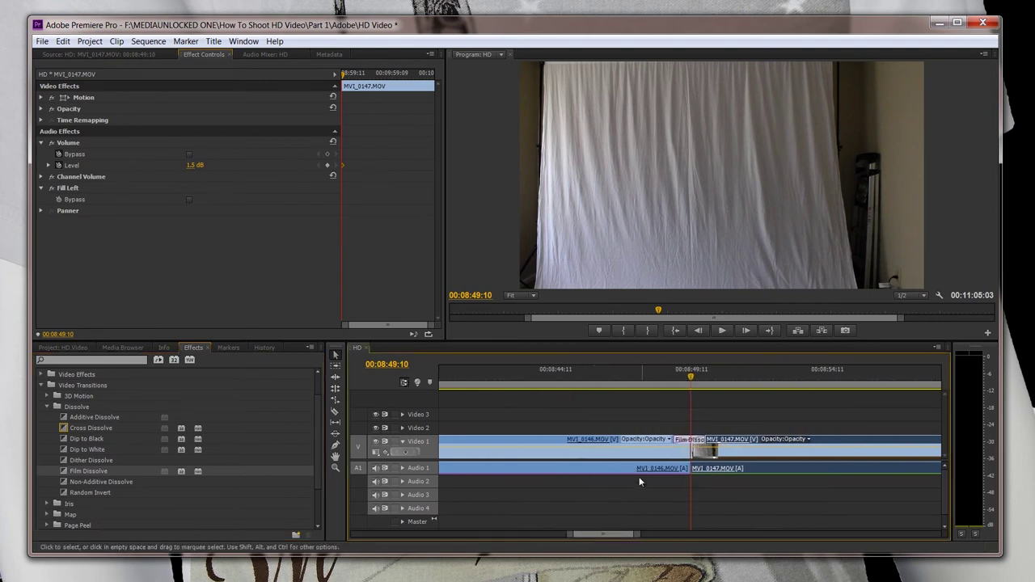
pyautogui.moveTo(676, 439); pyautogui.dragTo(663, 441)
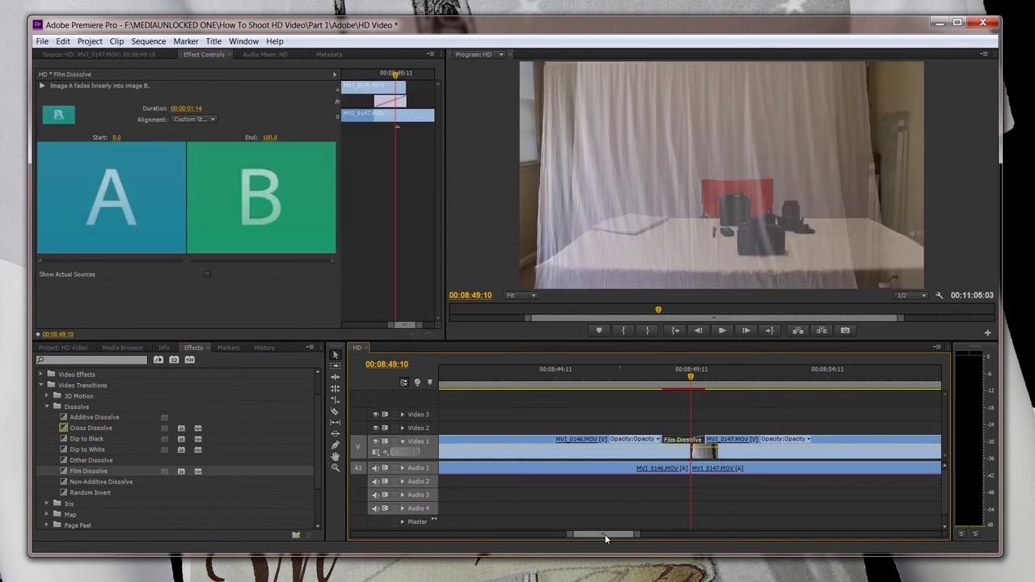
pyautogui.moveTo(605, 536); pyautogui.dragTo(692, 534)
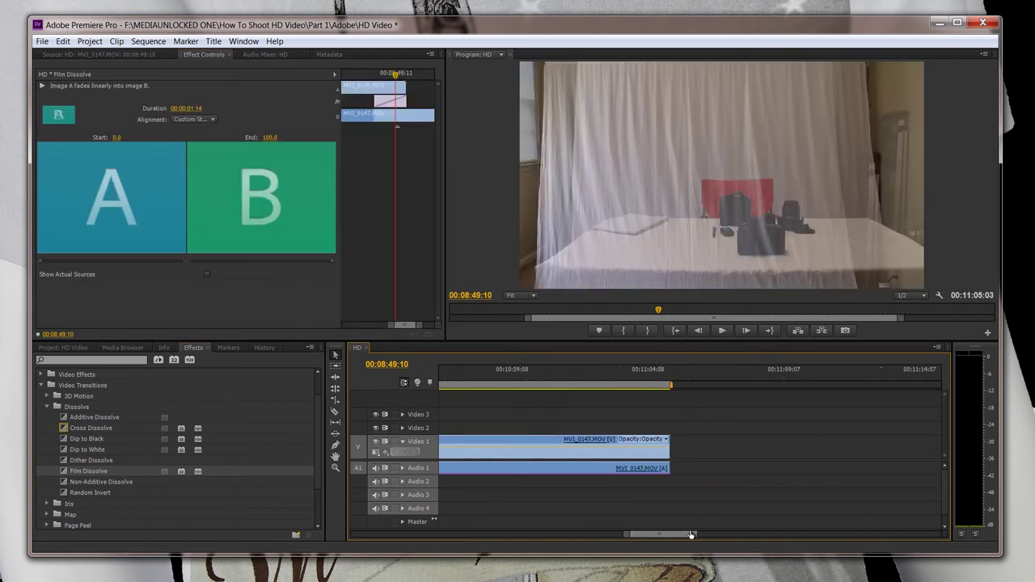
pyautogui.click(86, 347)
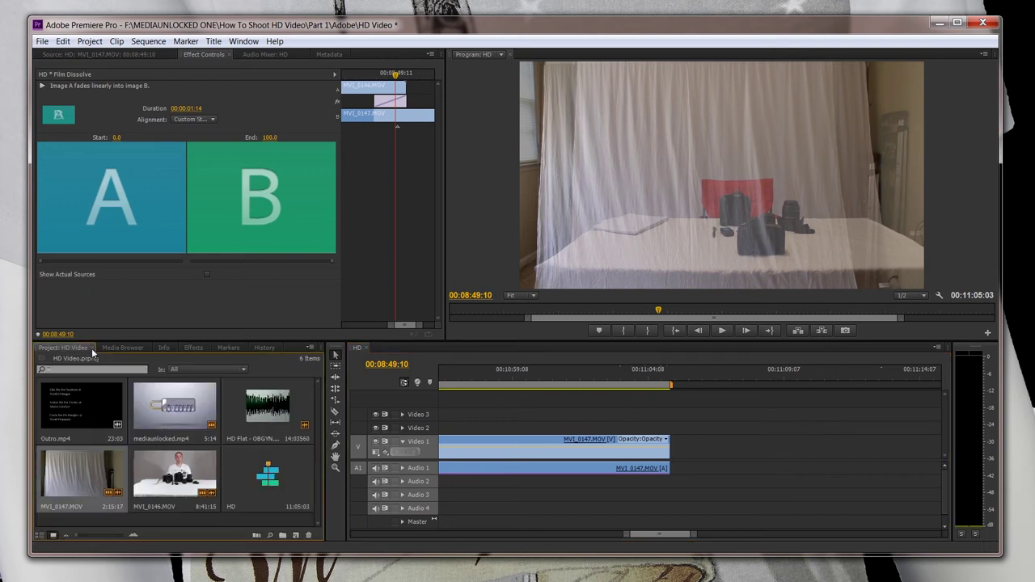
# Place Outro.mp4 after MVI_0147 and the HD Flat - OBGYN.mp3 music on Audio 2 beneath it
pyautogui.moveTo(85, 399); pyautogui.dragTo(684, 456)
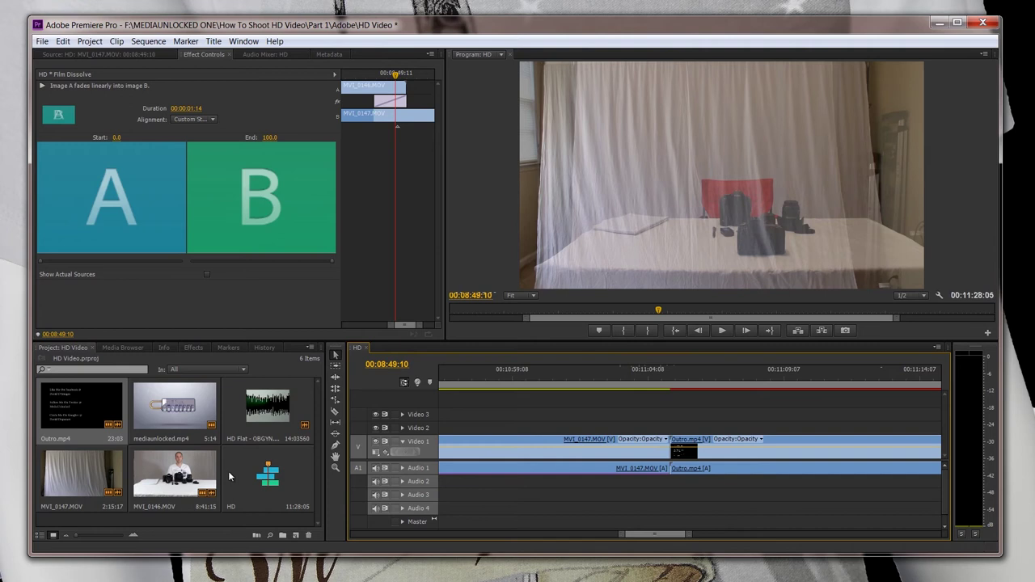
pyautogui.doubleClick(267, 402)
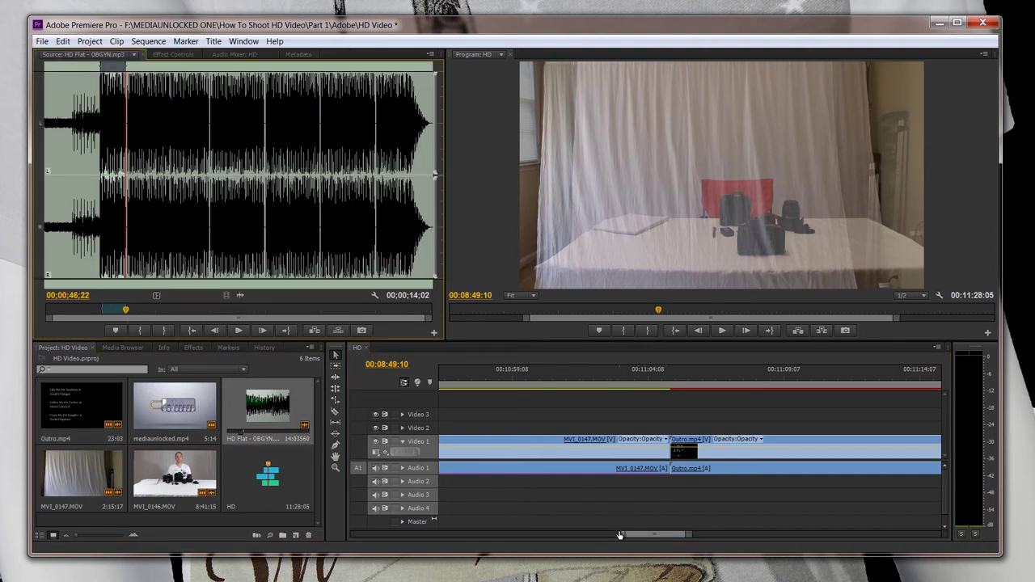
pyautogui.moveTo(619, 536); pyautogui.dragTo(573, 537)
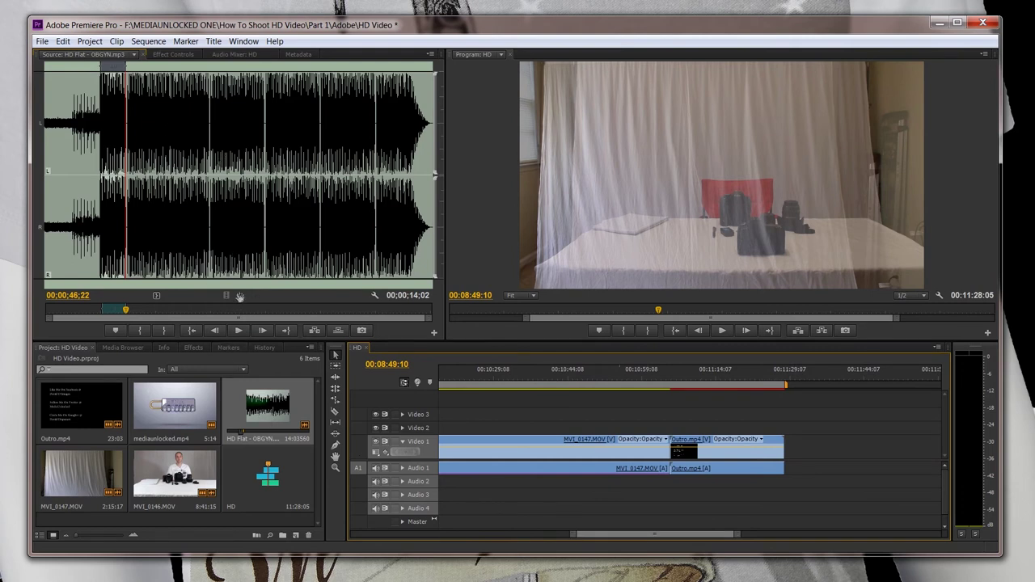
pyautogui.moveTo(239, 296); pyautogui.dragTo(783, 482)
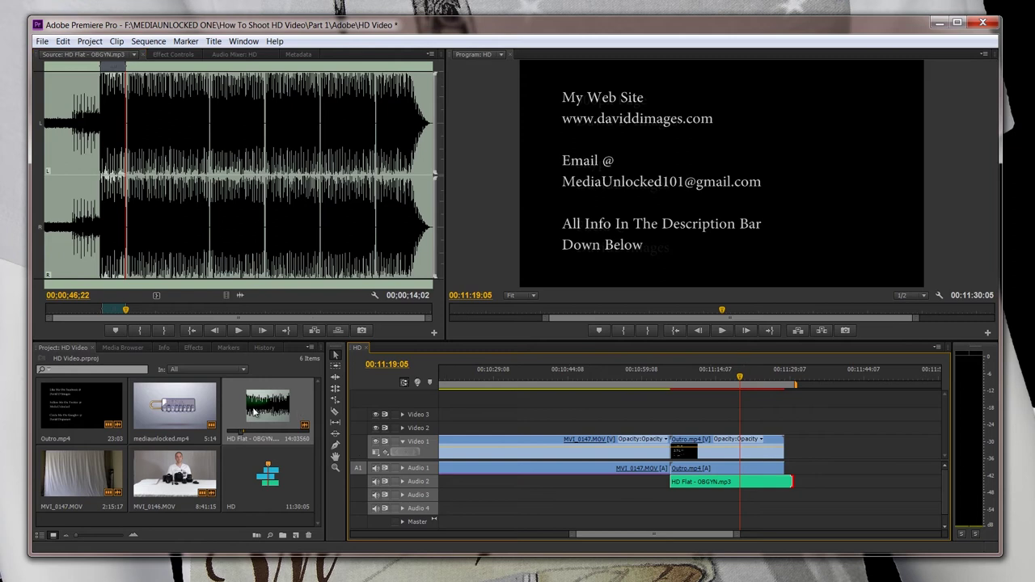
# Lower the HD Flat - OBGYN music's Volume Level to -10 dB
pyautogui.click(191, 347)
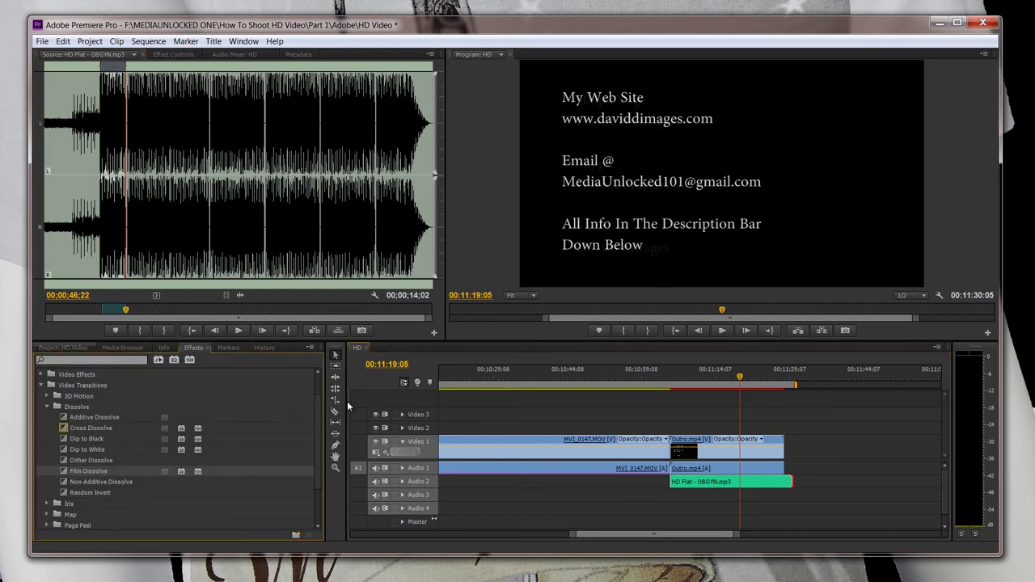
pyautogui.doubleClick(709, 480)
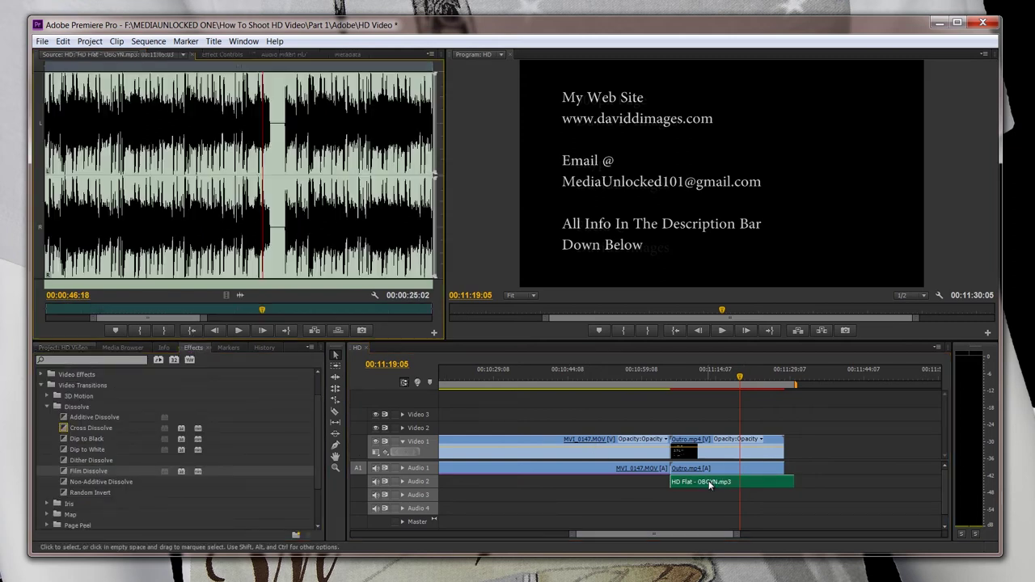
pyautogui.click(219, 55)
pyautogui.moveTo(353, 75); pyautogui.dragTo(252, 82)
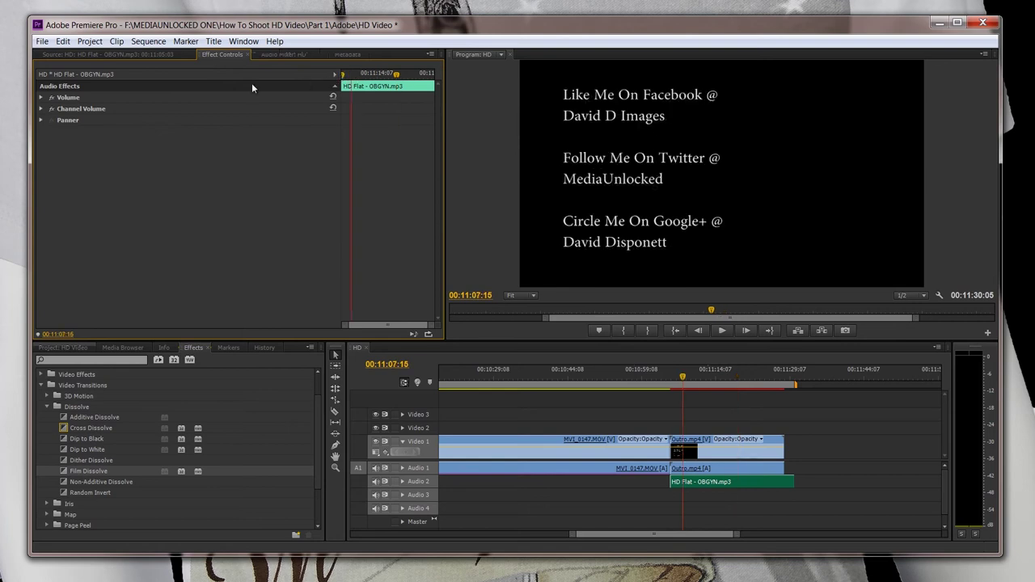
pyautogui.click(42, 98)
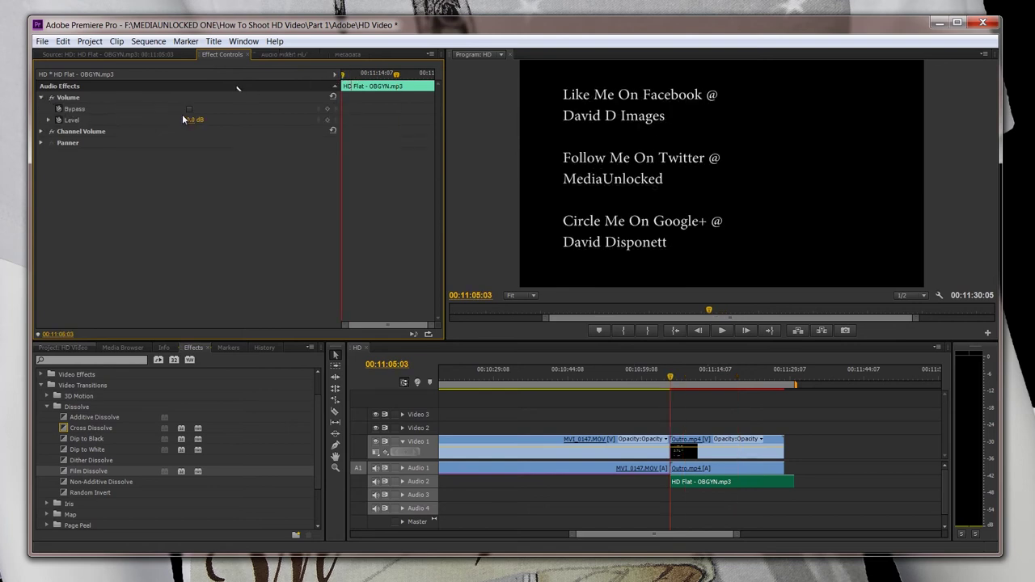
pyautogui.moveTo(182, 120); pyautogui.dragTo(175, 124)
pyautogui.moveTo(168, 127); pyautogui.dragTo(194, 122)
# Add a Film Dissolve at Outro.mp4's start, then unlink and delete Outro's own audio
pyautogui.moveTo(70, 467); pyautogui.dragTo(791, 454)
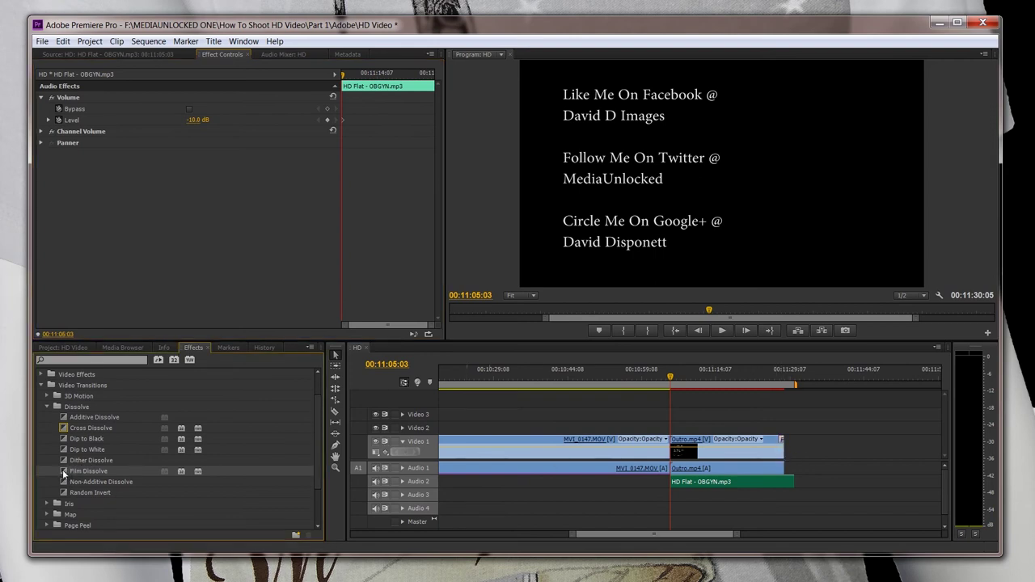
pyautogui.moveTo(63, 469); pyautogui.dragTo(675, 447)
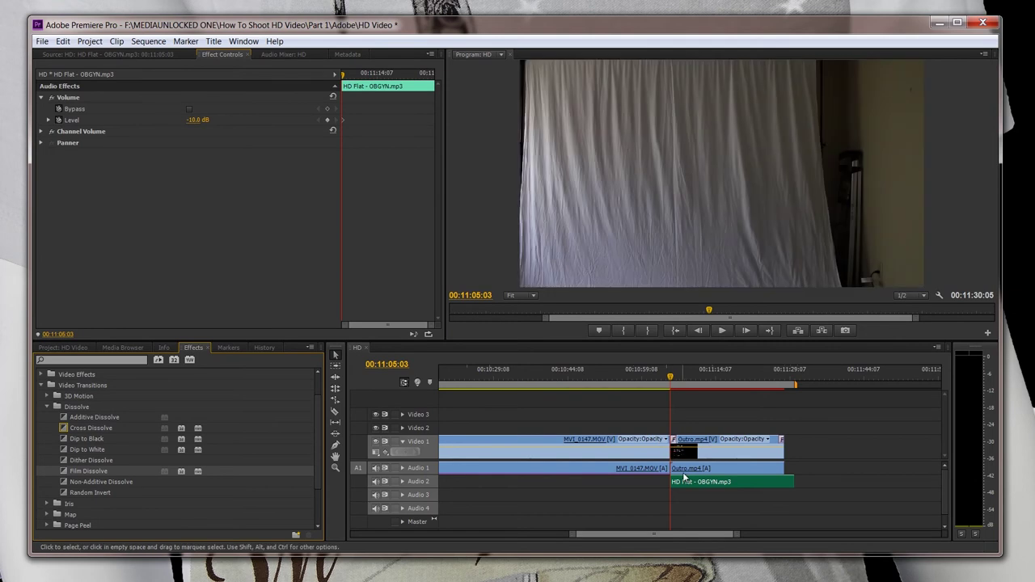
pyautogui.rightClick(739, 457)
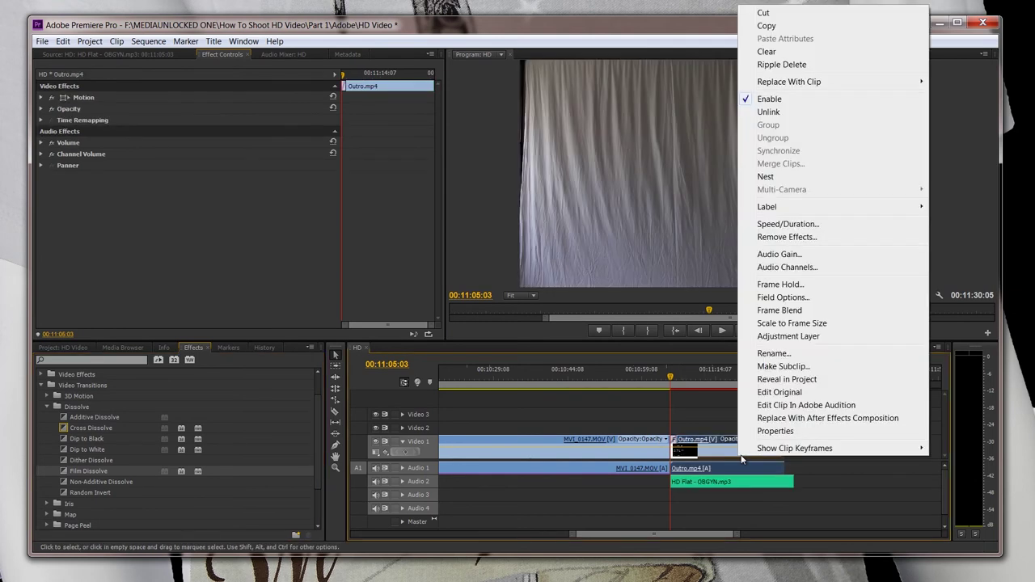
pyautogui.click(786, 114)
pyautogui.click(732, 470)
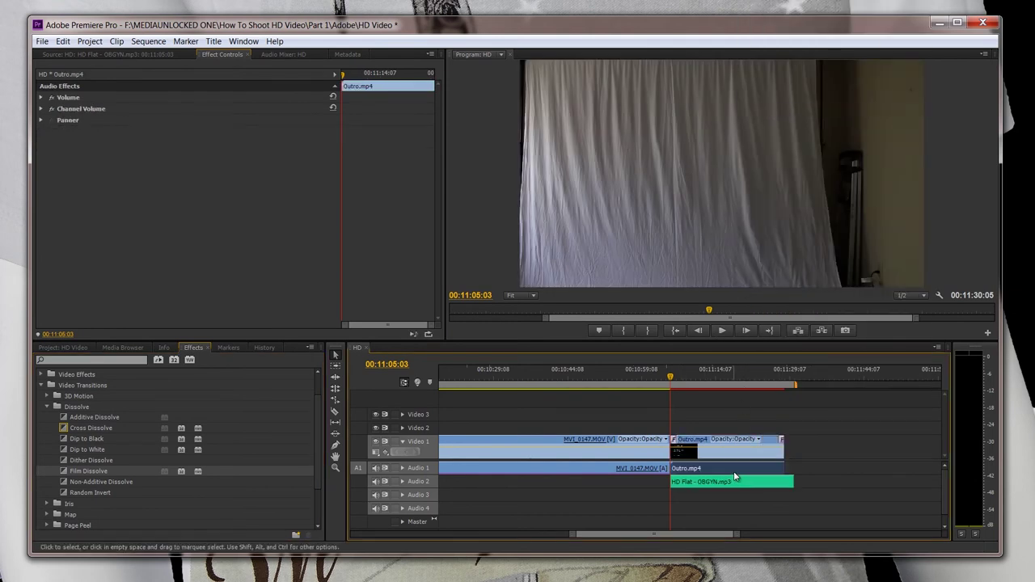
pyautogui.press('Delete')
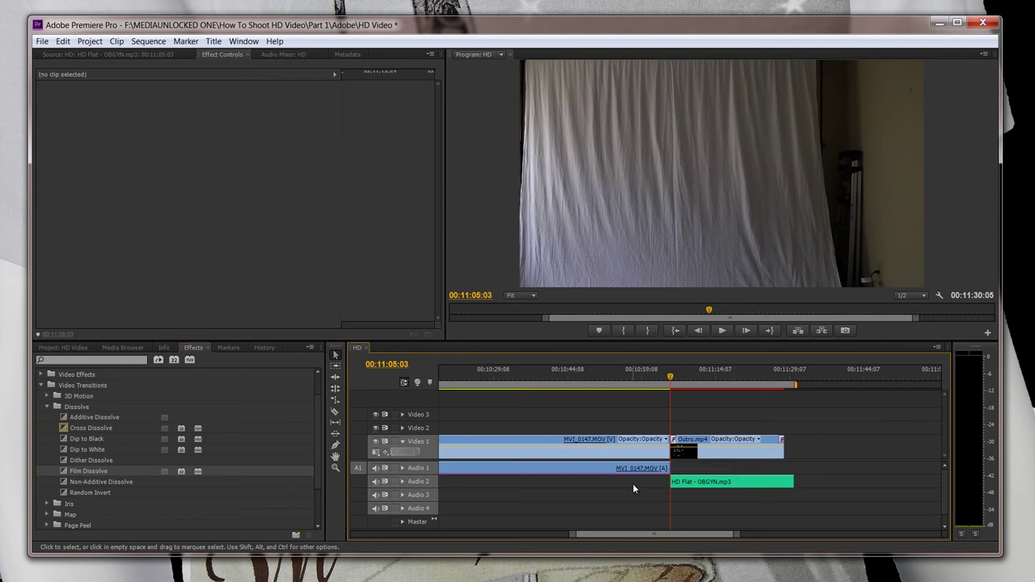
# Add Exponential Fades to both ends of the HD Flat music, stretching the closing fade to 00:00:02:07
pyautogui.click(42, 385)
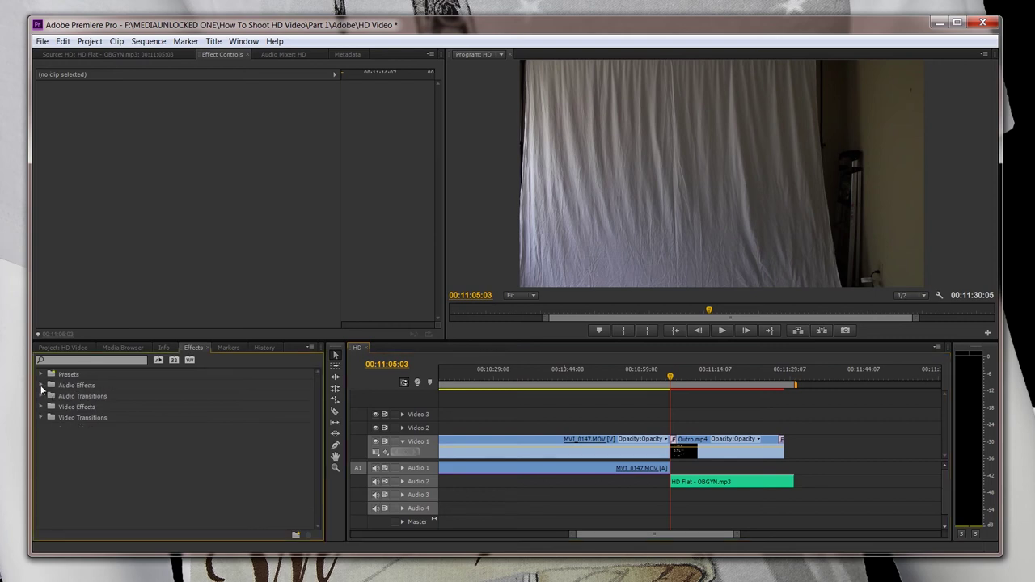
pyautogui.click(41, 386)
pyautogui.click(41, 385)
pyautogui.click(41, 396)
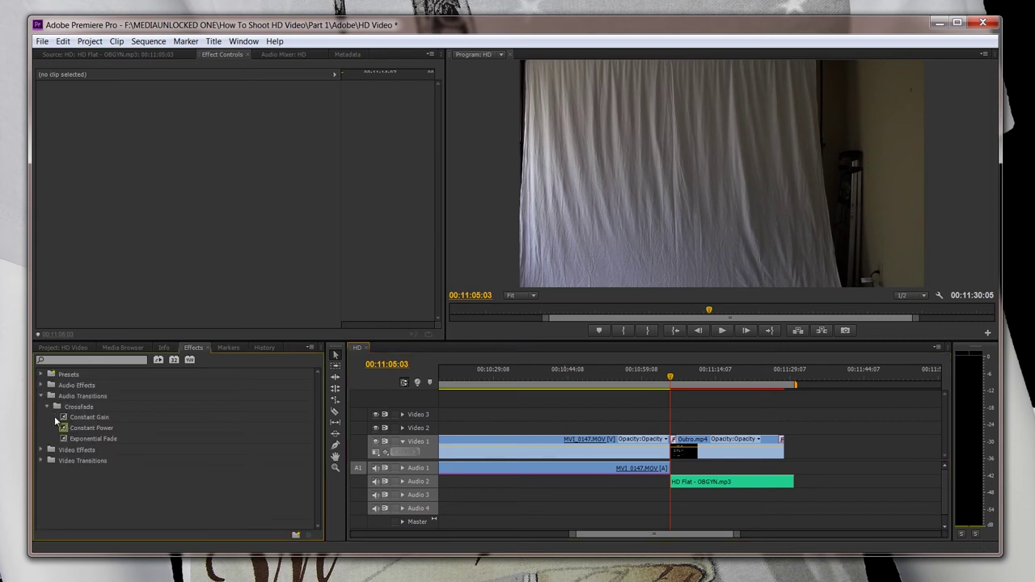
pyautogui.click(81, 439)
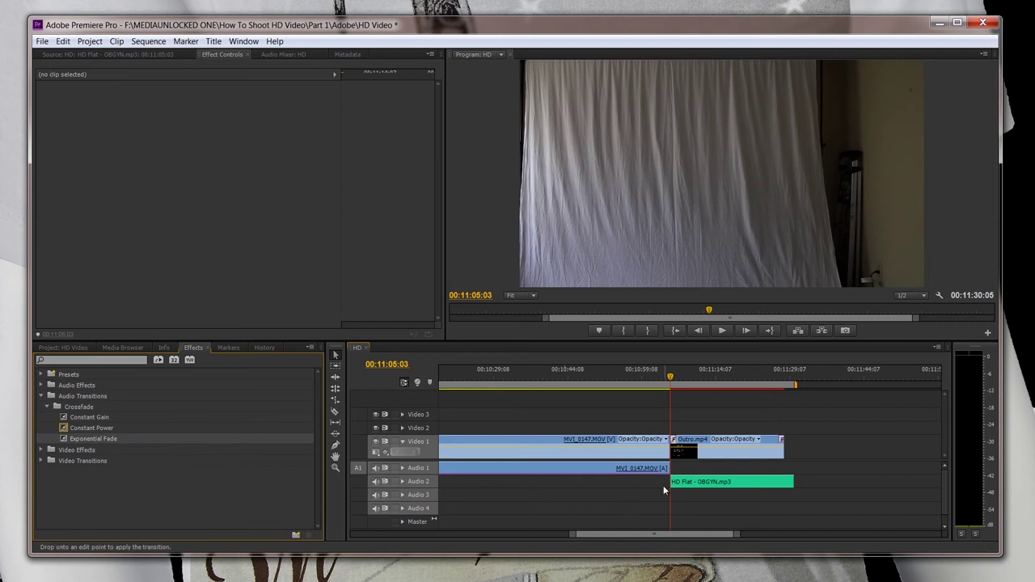
pyautogui.moveTo(663, 485); pyautogui.dragTo(673, 483)
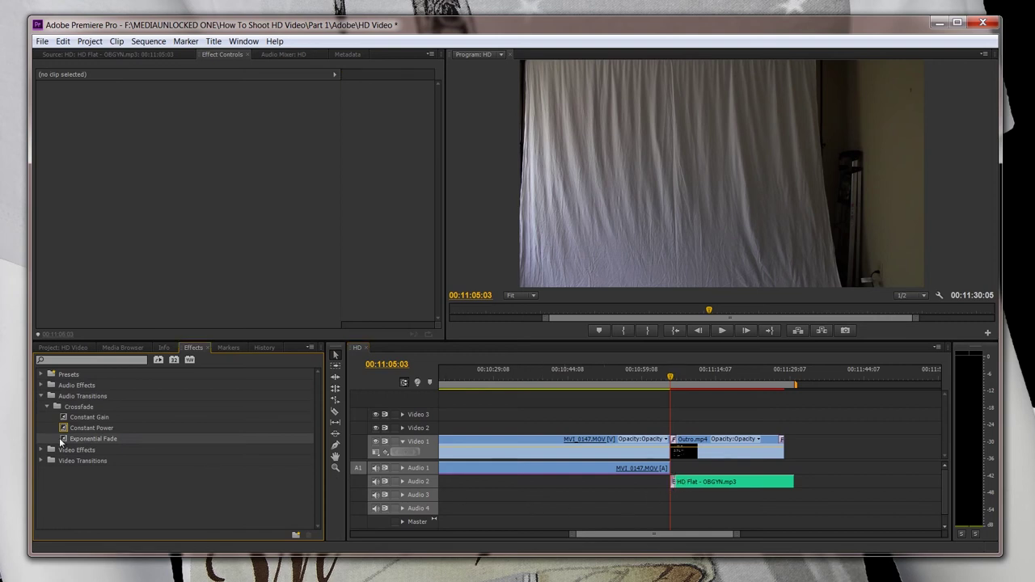
pyautogui.moveTo(60, 443); pyautogui.dragTo(790, 483)
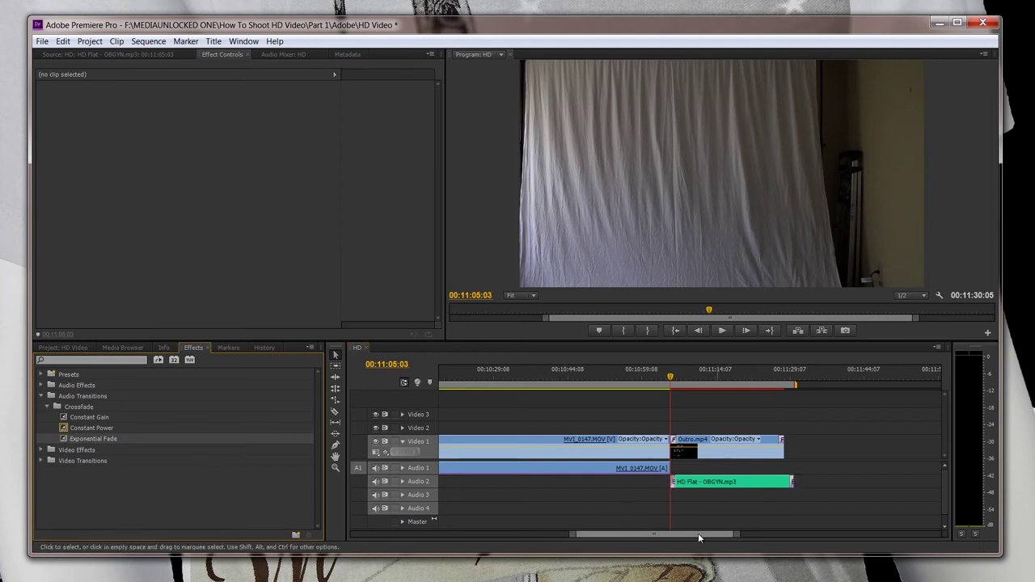
pyautogui.moveTo(736, 536); pyautogui.dragTo(693, 533)
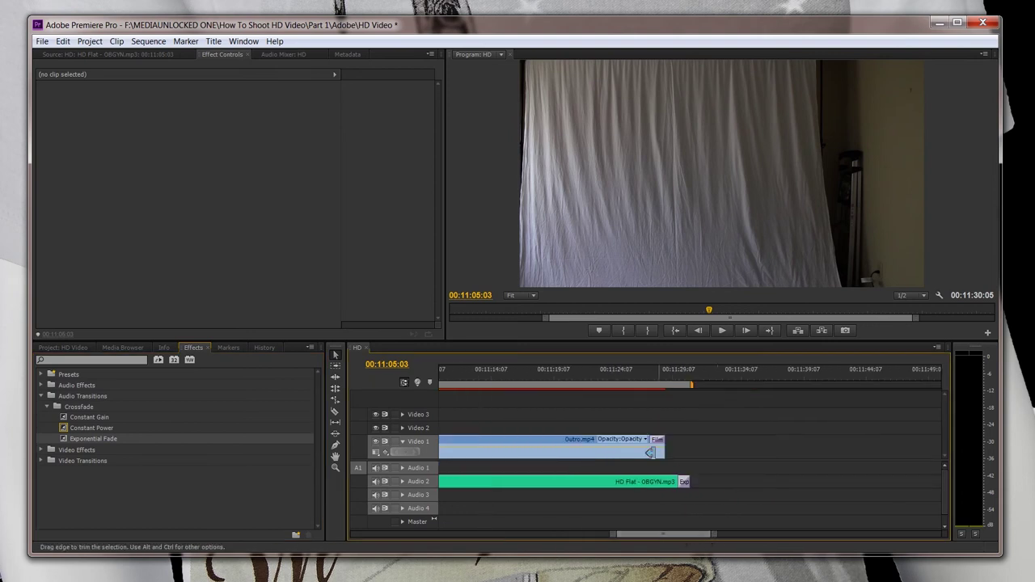
pyautogui.moveTo(678, 482); pyautogui.dragTo(662, 481)
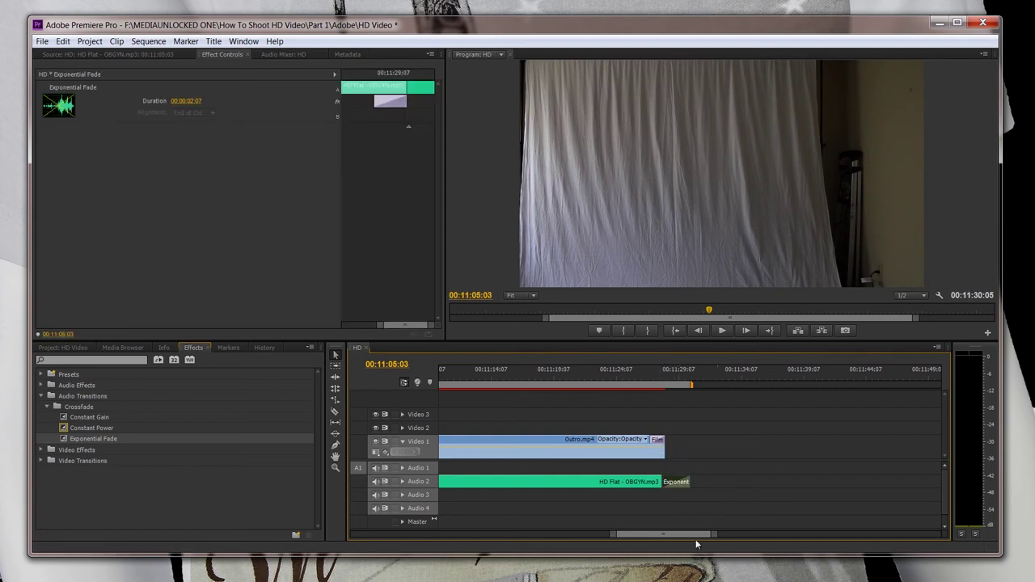
pyautogui.press('-')
pyautogui.press('-')
pyautogui.press('-')
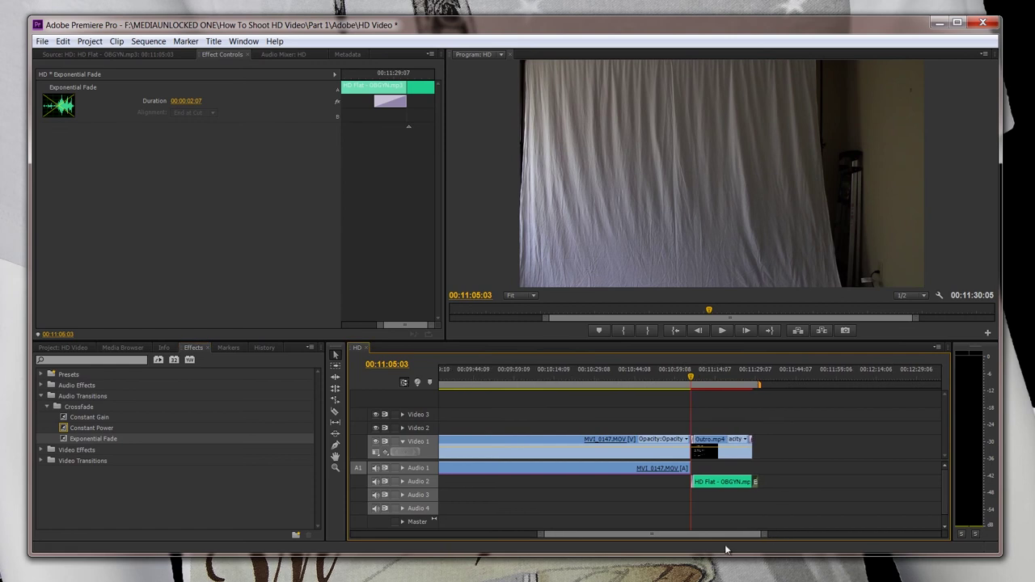
pyautogui.moveTo(728, 534)
pyautogui.mouseDown()
pyautogui.moveTo(550, 533)
pyautogui.moveTo(731, 535)
pyautogui.mouseUp()
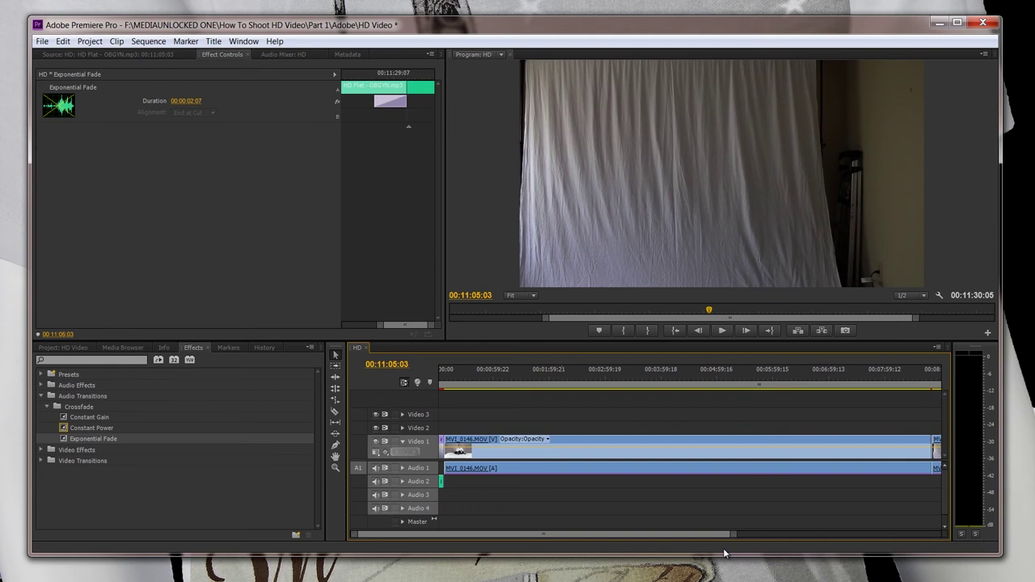
# Zoom the timeline to show the whole 00:11:30:05 sequence and select all its clips
pyautogui.press('\\')
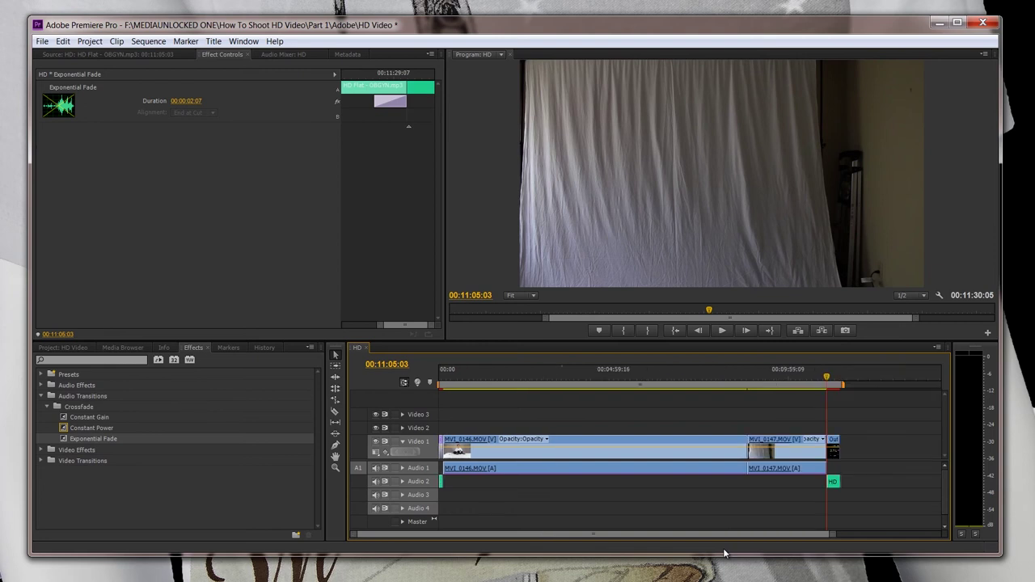
pyautogui.hotkey('ctrl', 'a')
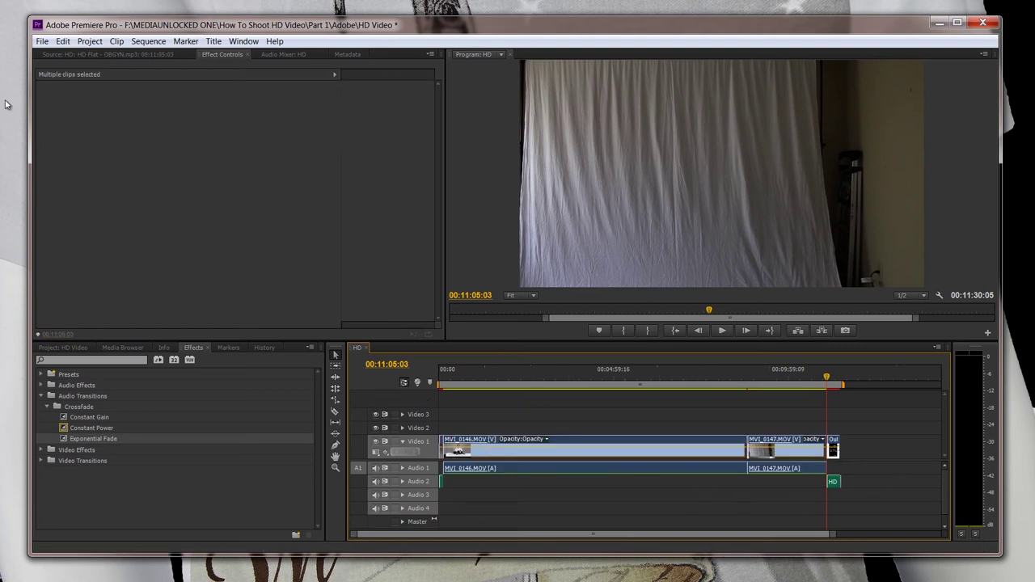
# Open Export Media settings and choose H.264 format with the 1080p preset, outputting HD.mp4
pyautogui.click(42, 41)
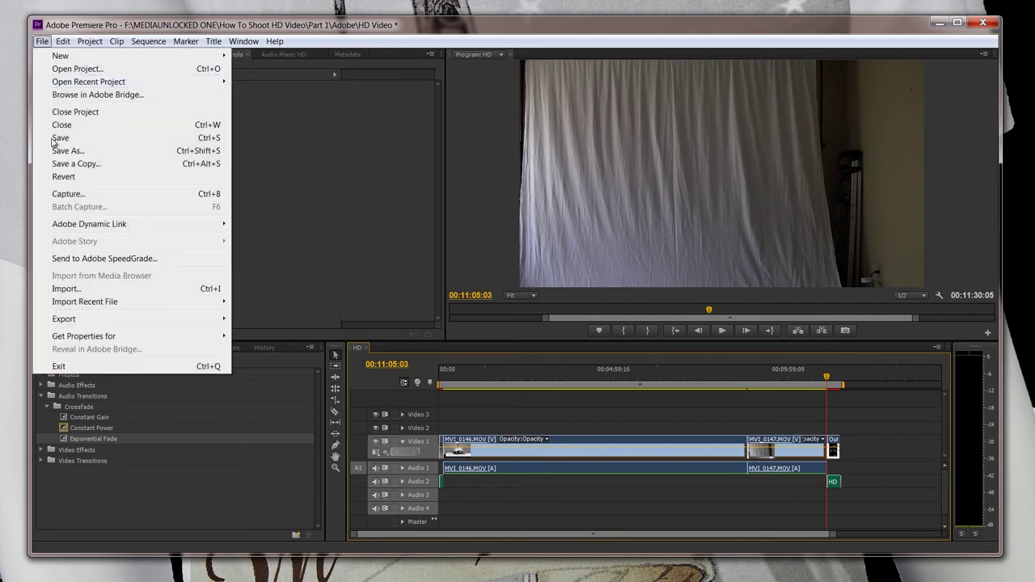
pyautogui.moveTo(87, 318)
pyautogui.click(272, 322)
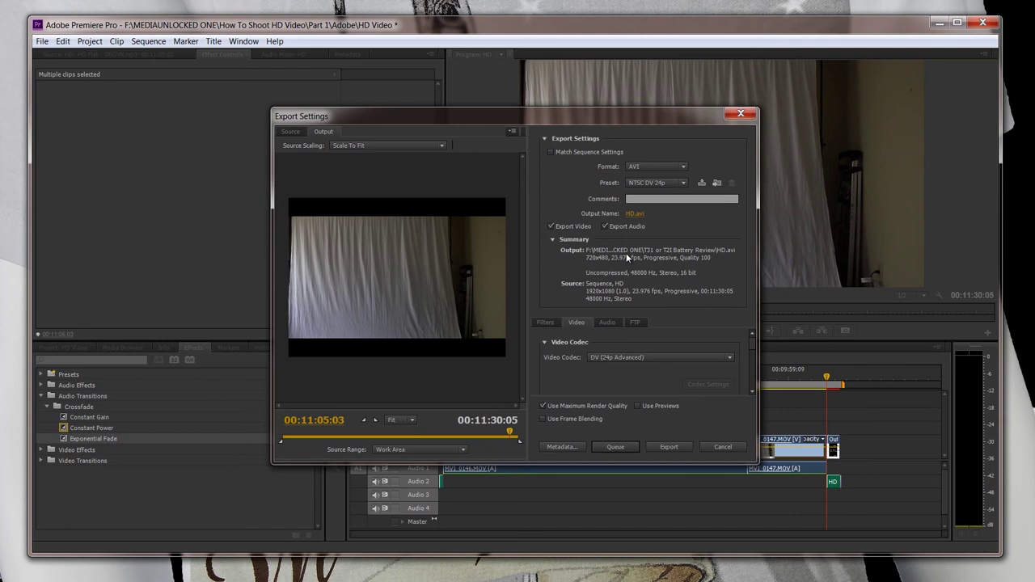
pyautogui.click(650, 182)
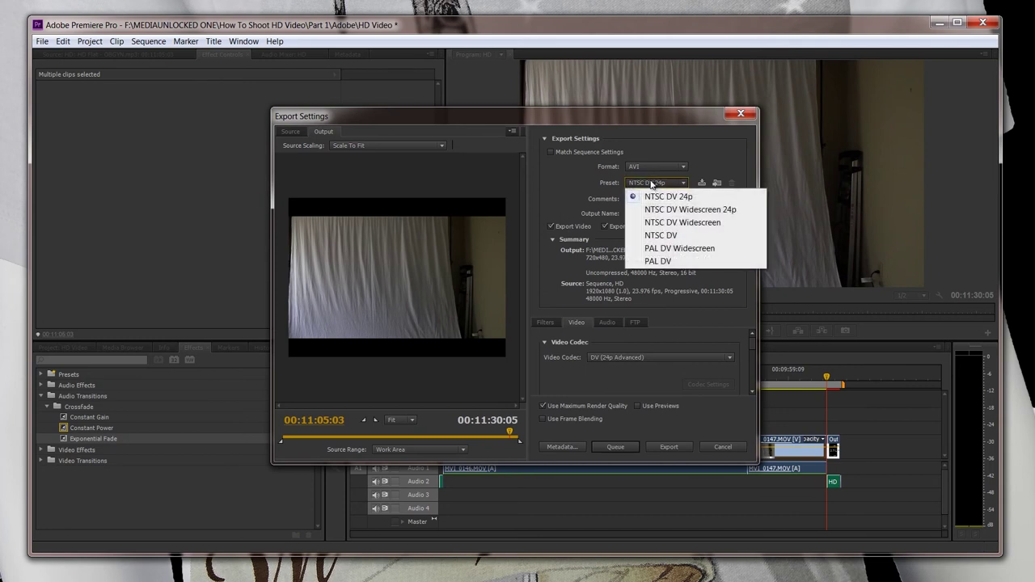
pyautogui.click(654, 164)
pyautogui.click(654, 166)
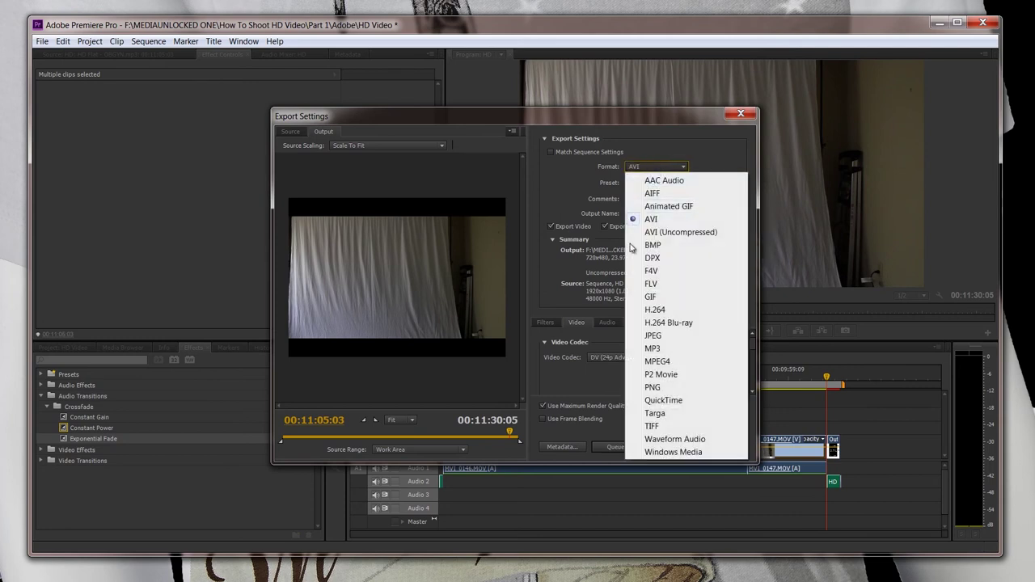
pyautogui.click(654, 315)
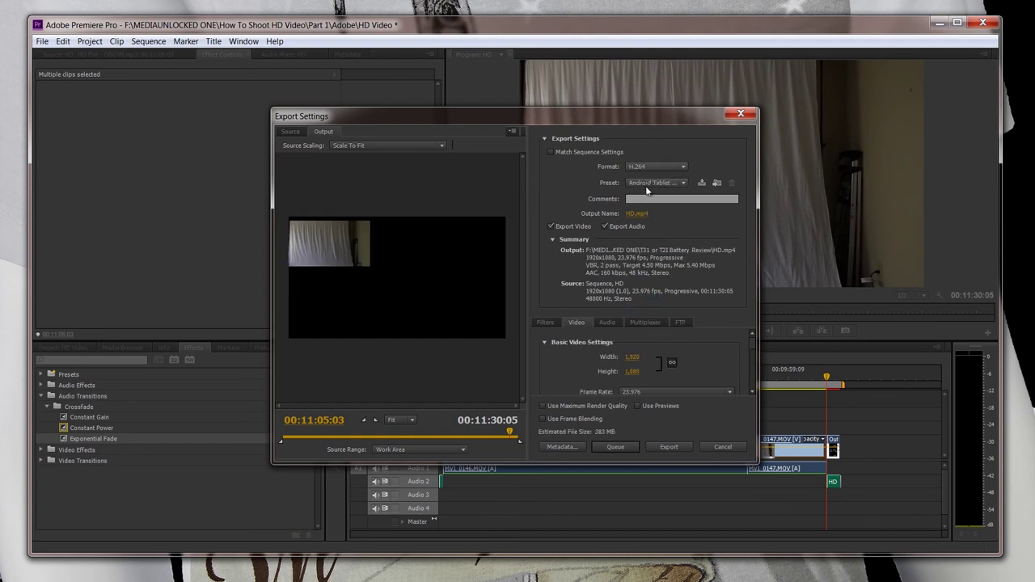
pyautogui.click(656, 183)
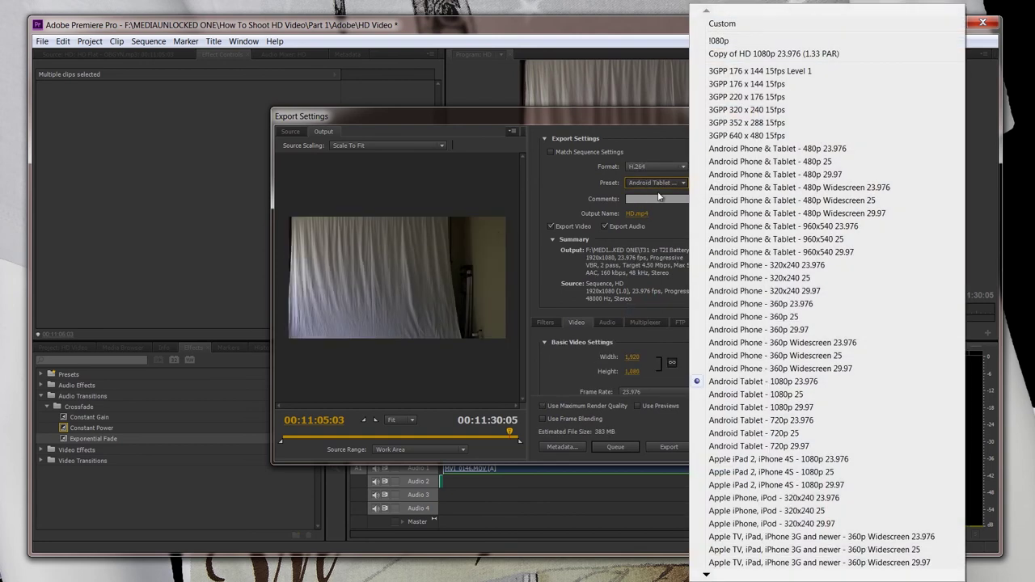
pyautogui.click(719, 41)
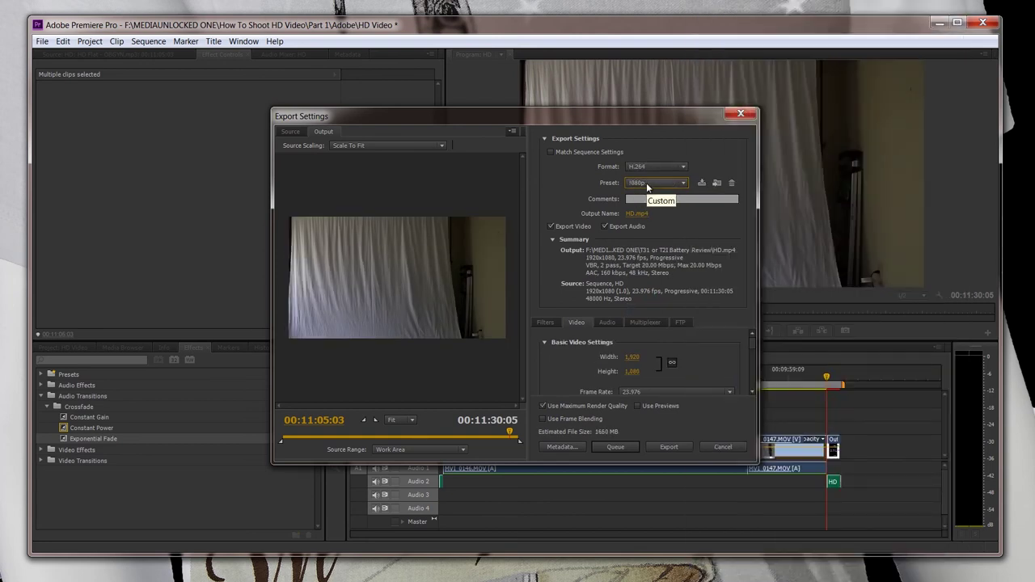
pyautogui.click(647, 186)
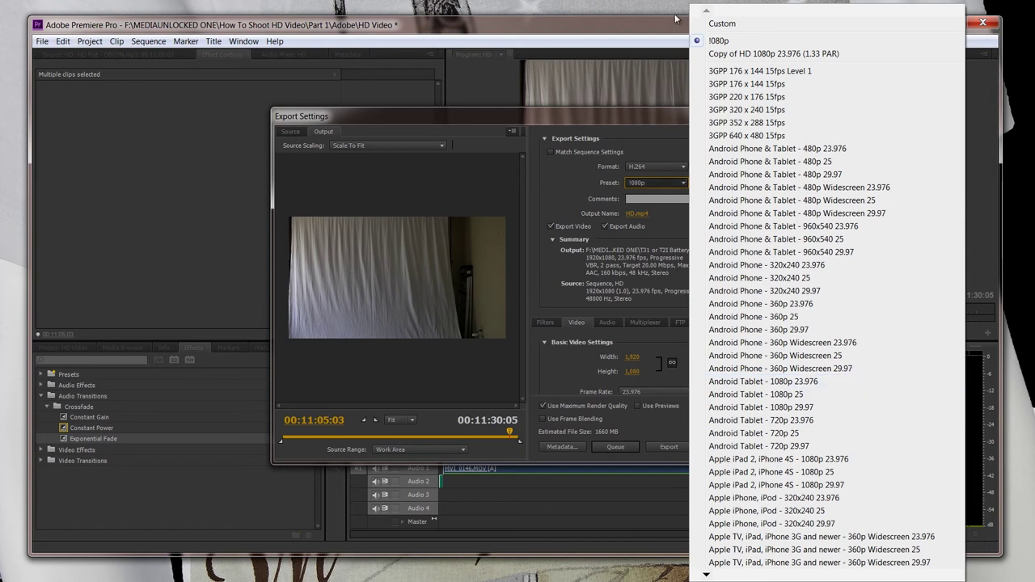
pyautogui.click(718, 41)
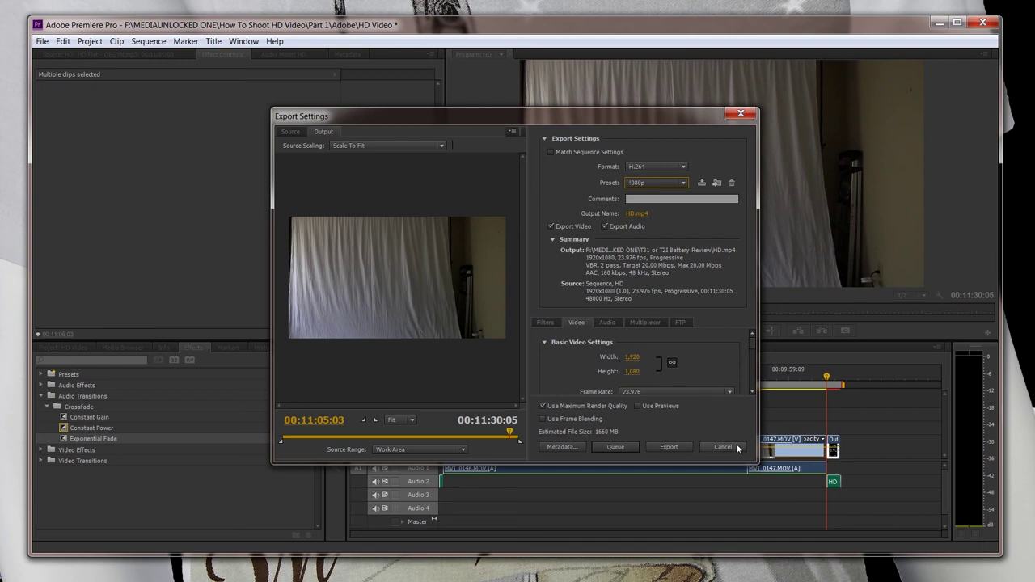
# Enlarge the Export Settings window, set the frame rate to 24 fps, and keep VBR, 2 pass encoding
pyautogui.moveTo(757, 462); pyautogui.dragTo(942, 537)
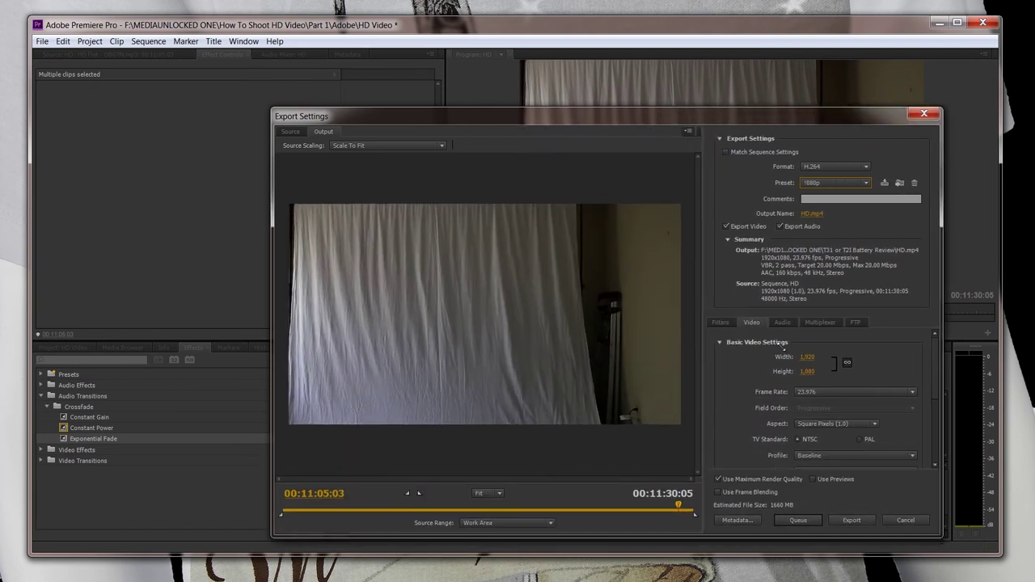
pyautogui.moveTo(766, 117); pyautogui.dragTo(653, 72)
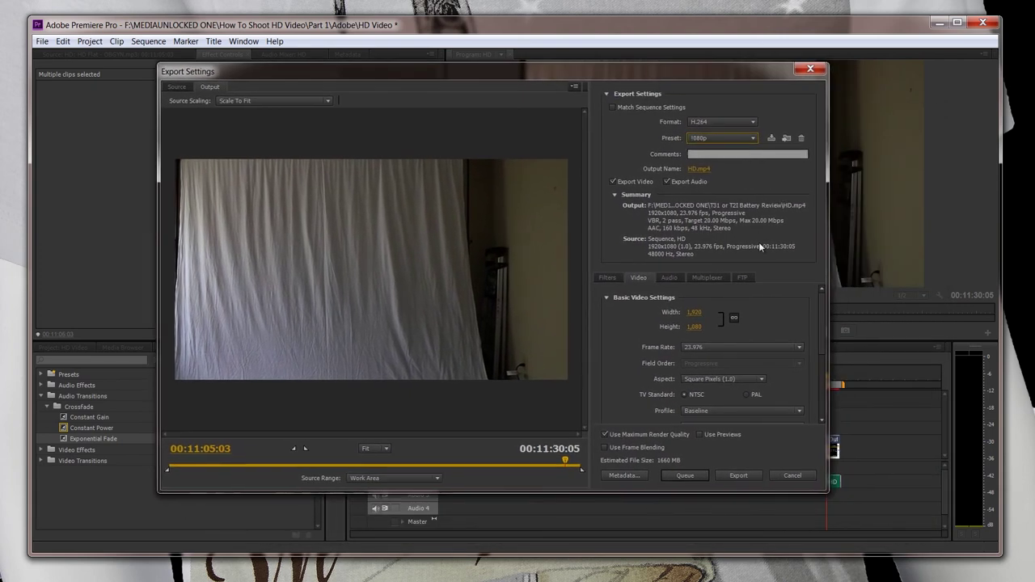
pyautogui.moveTo(821, 313); pyautogui.dragTo(803, 334)
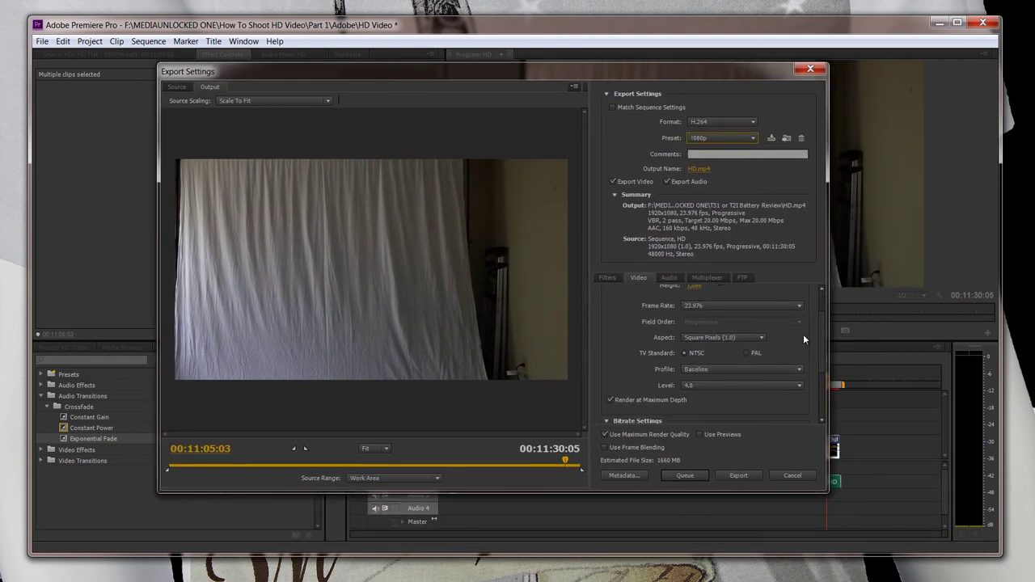
pyautogui.click(692, 304)
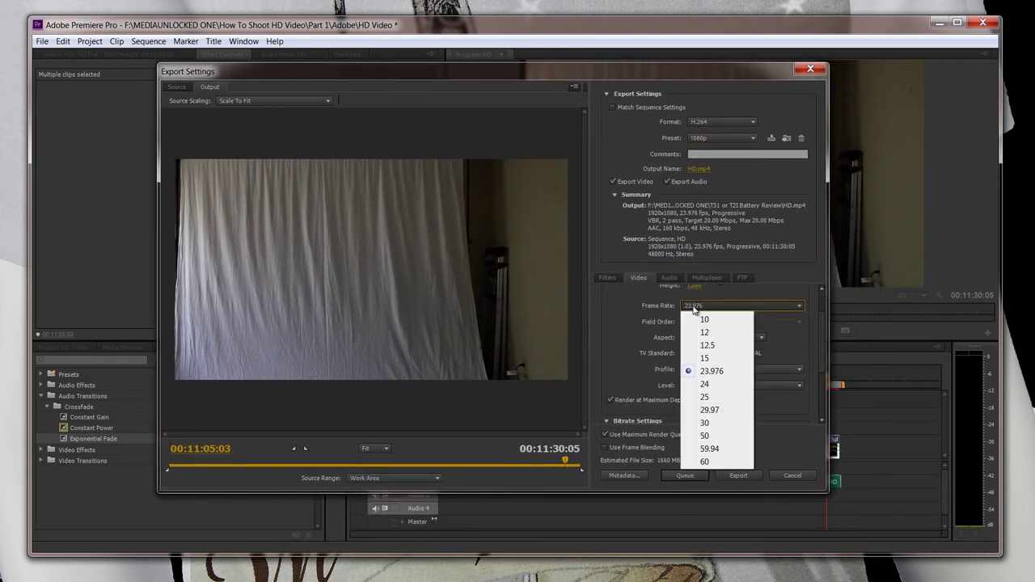
pyautogui.click(705, 385)
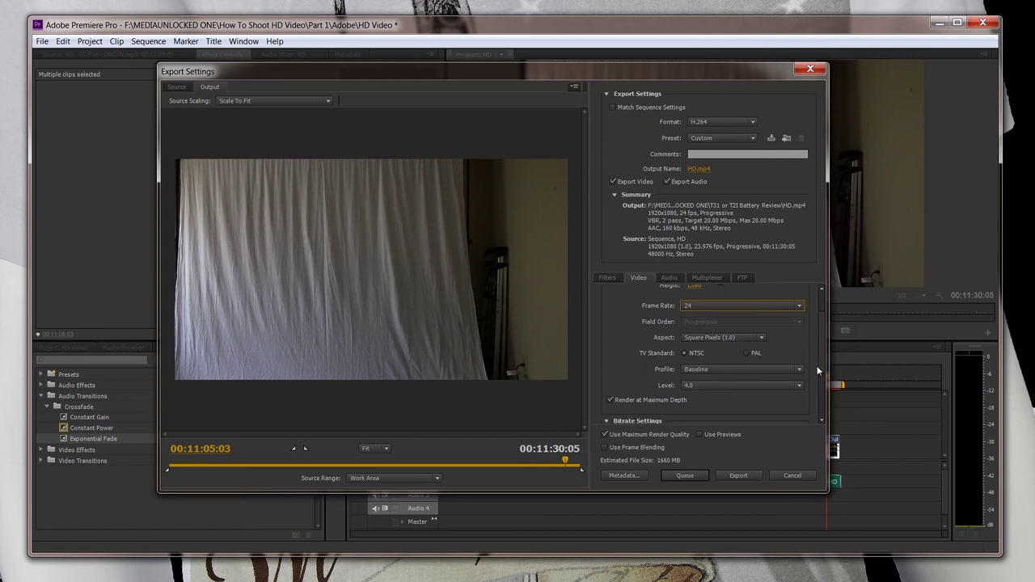
pyautogui.moveTo(816, 370); pyautogui.dragTo(826, 399)
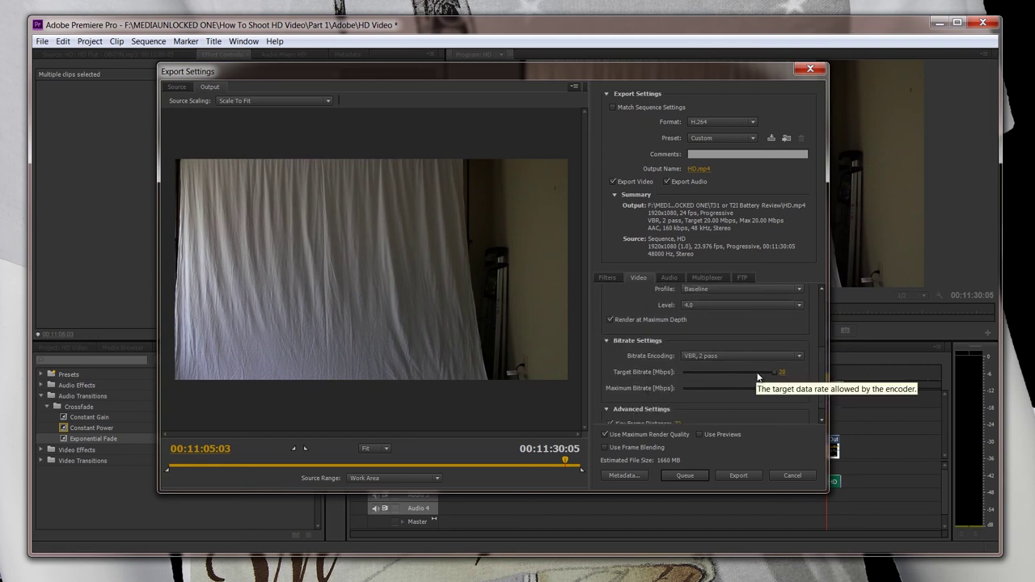
pyautogui.click(731, 360)
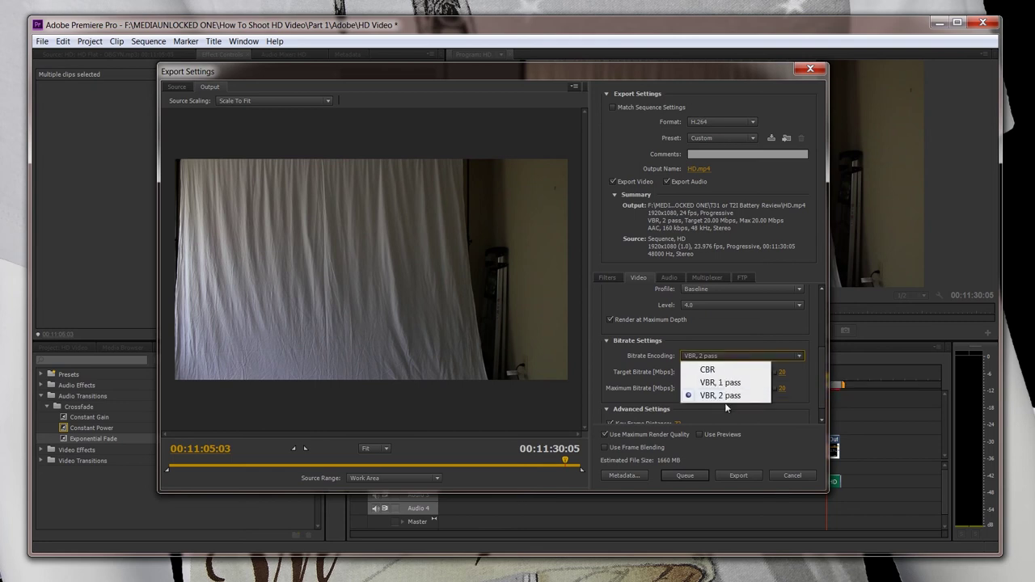
pyautogui.click(726, 396)
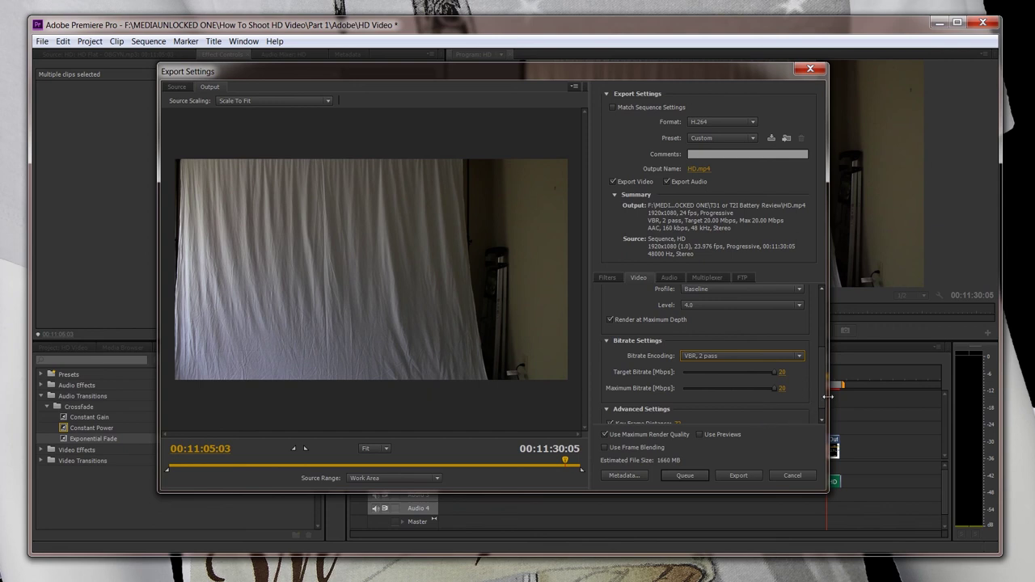
# Review the Audio and Filters tabs, confirm 24 fps under Video, and open the HD.mp4 save location dialog
pyautogui.scroll(-1, 823, 406)
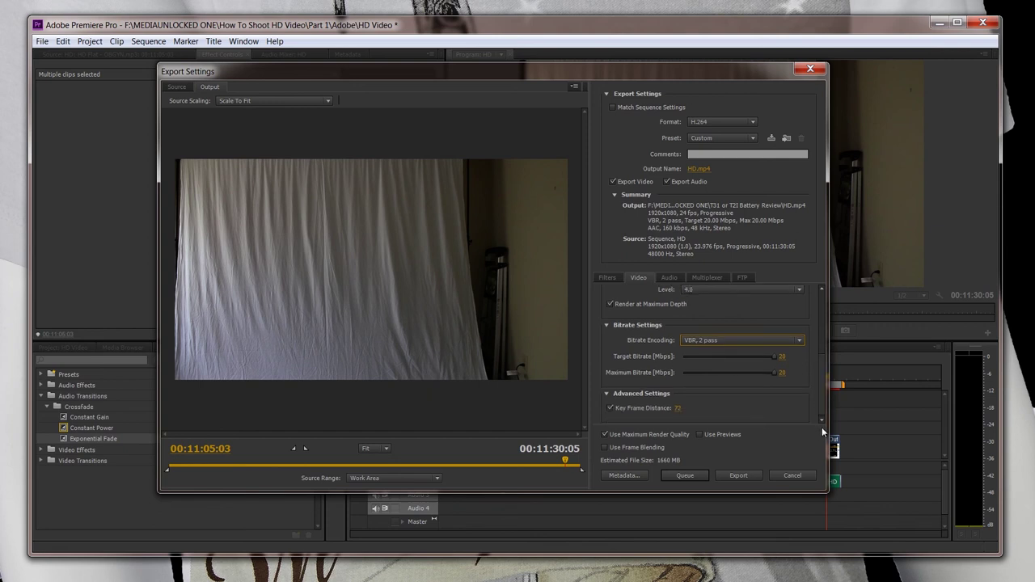
pyautogui.click(667, 280)
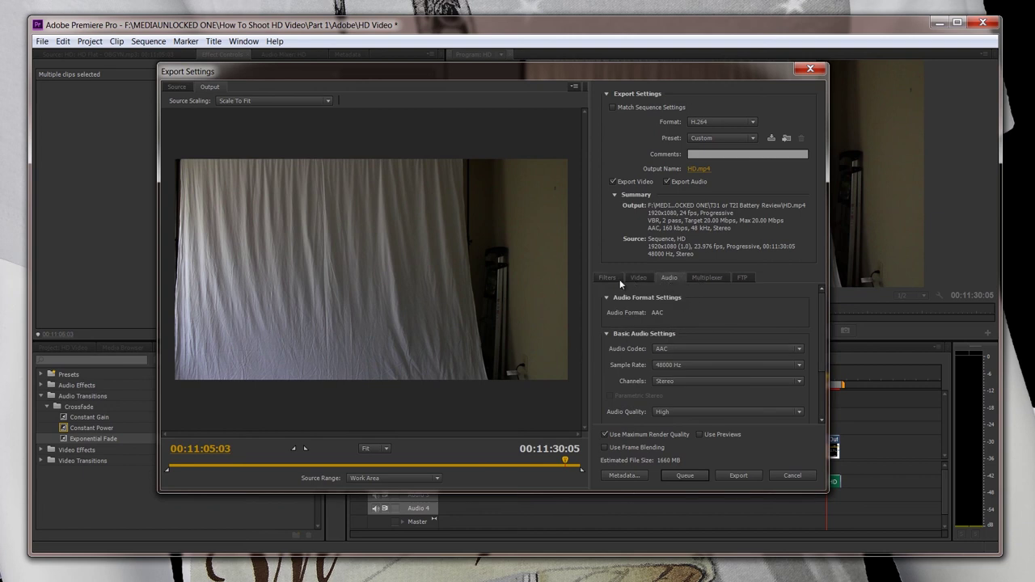
pyautogui.click(611, 278)
pyautogui.click(638, 278)
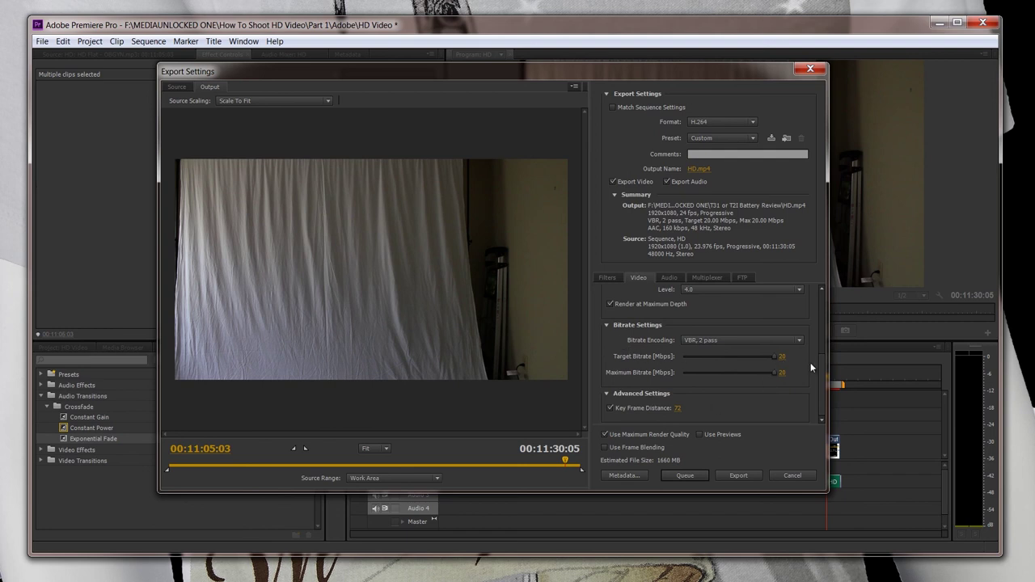
pyautogui.moveTo(818, 370); pyautogui.dragTo(808, 294)
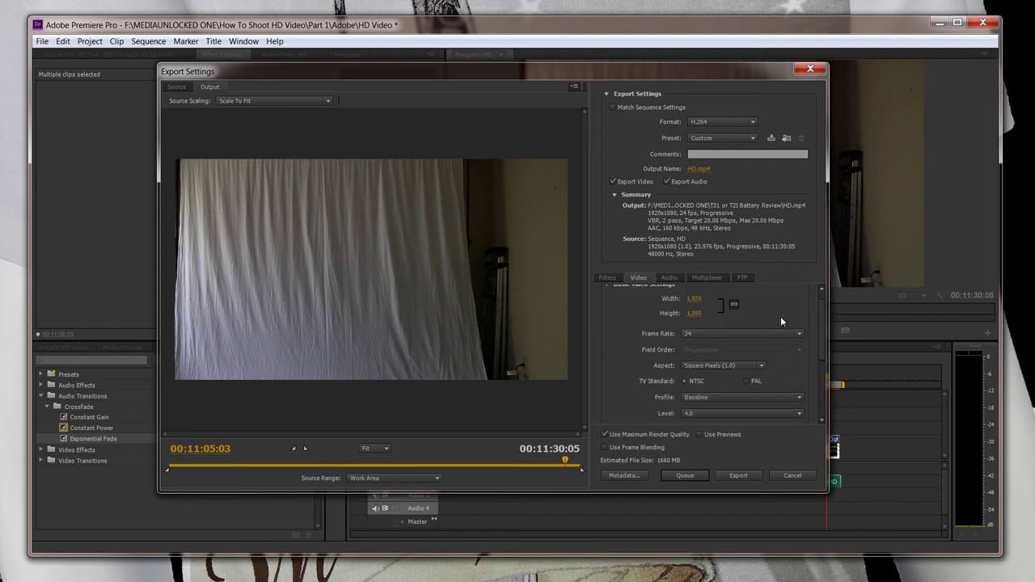
pyautogui.click(698, 334)
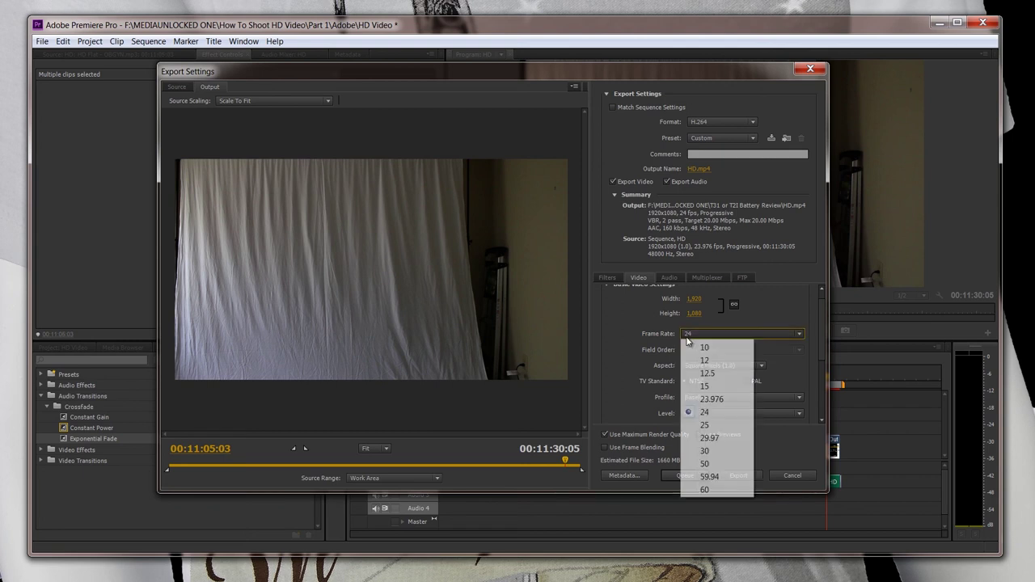
pyautogui.click(705, 412)
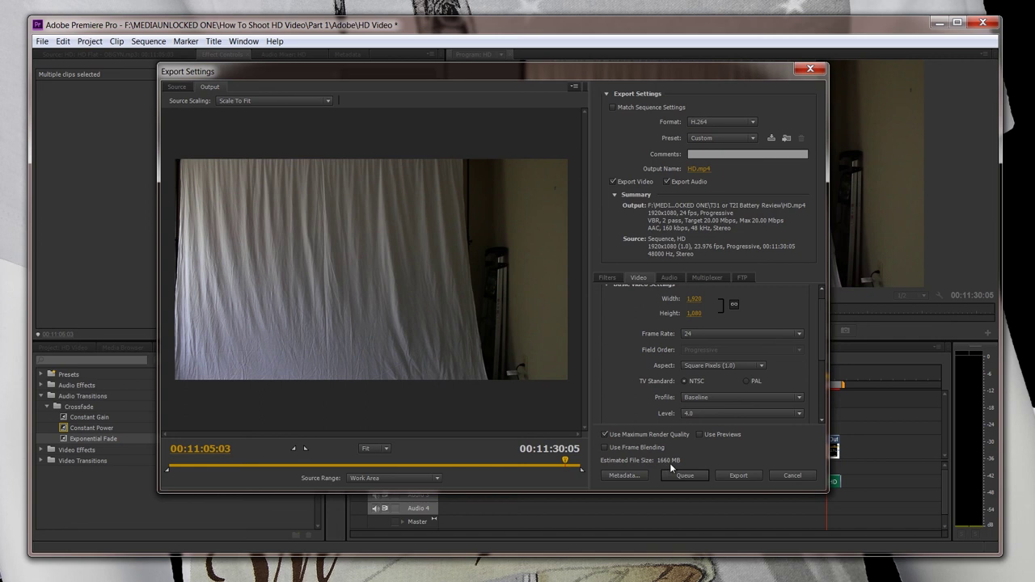
pyautogui.click(698, 169)
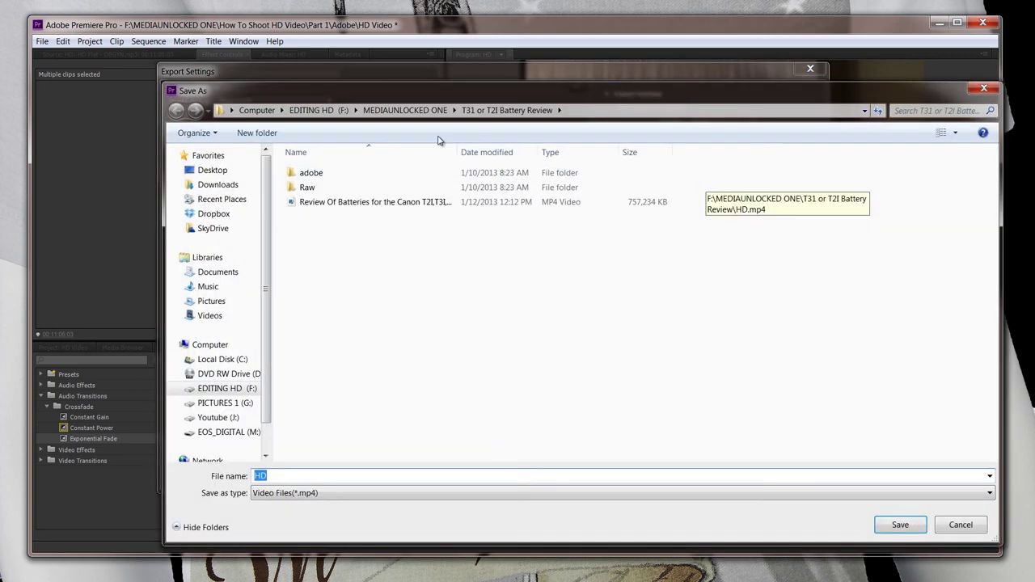
# Save the export as 'HD Video' in MEDIAUNLOCKED ONE > How To Shoot HD Video > Part 1
pyautogui.click(388, 113)
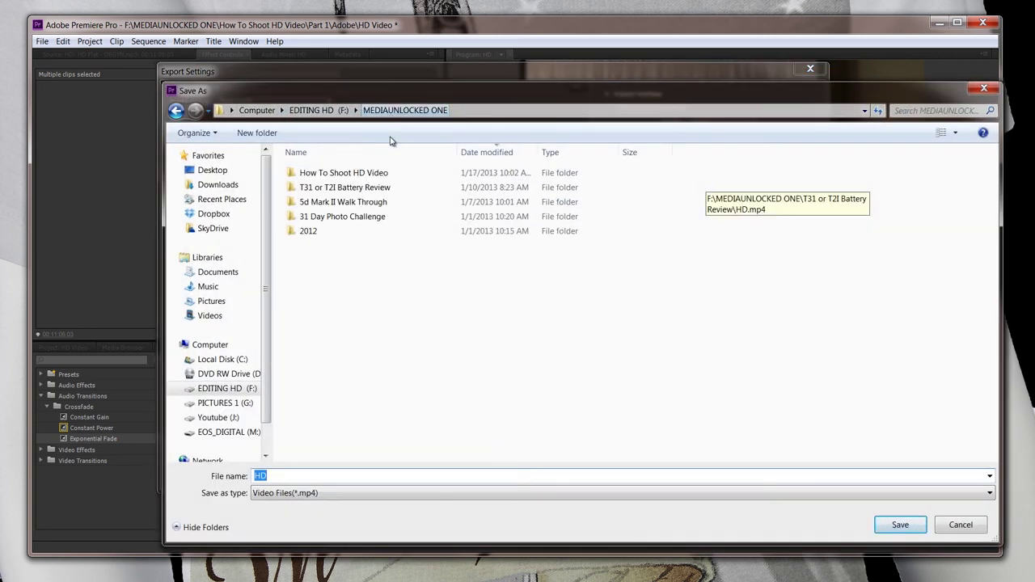
pyautogui.doubleClick(333, 174)
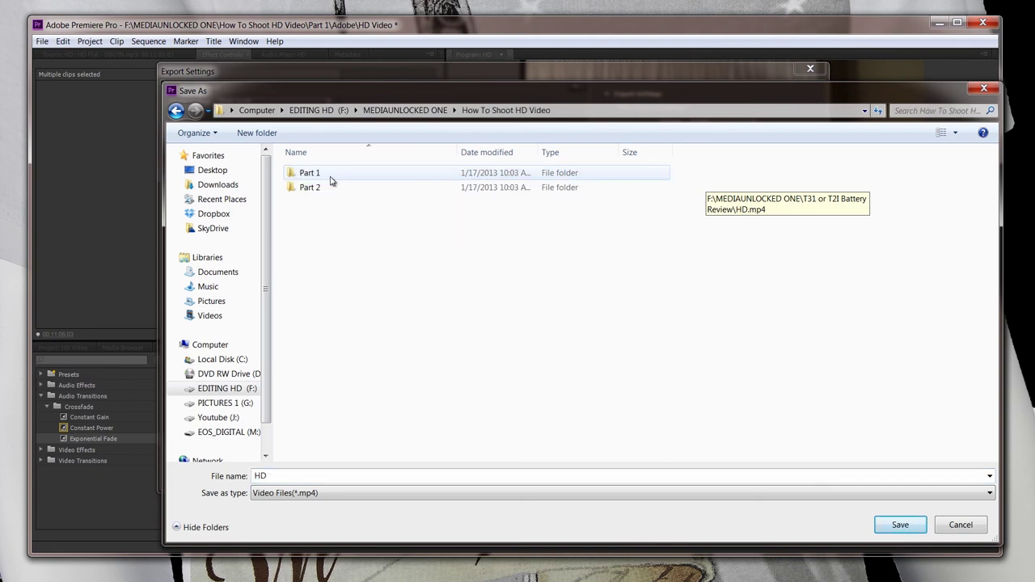
pyautogui.click(310, 174)
pyautogui.click(312, 176)
pyautogui.press('Return')
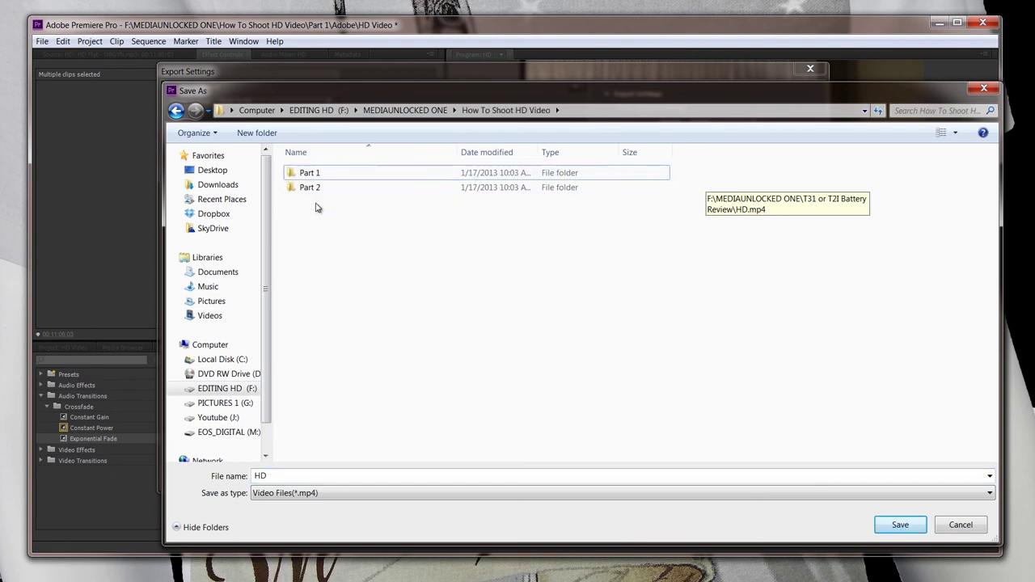
pyautogui.press('Return')
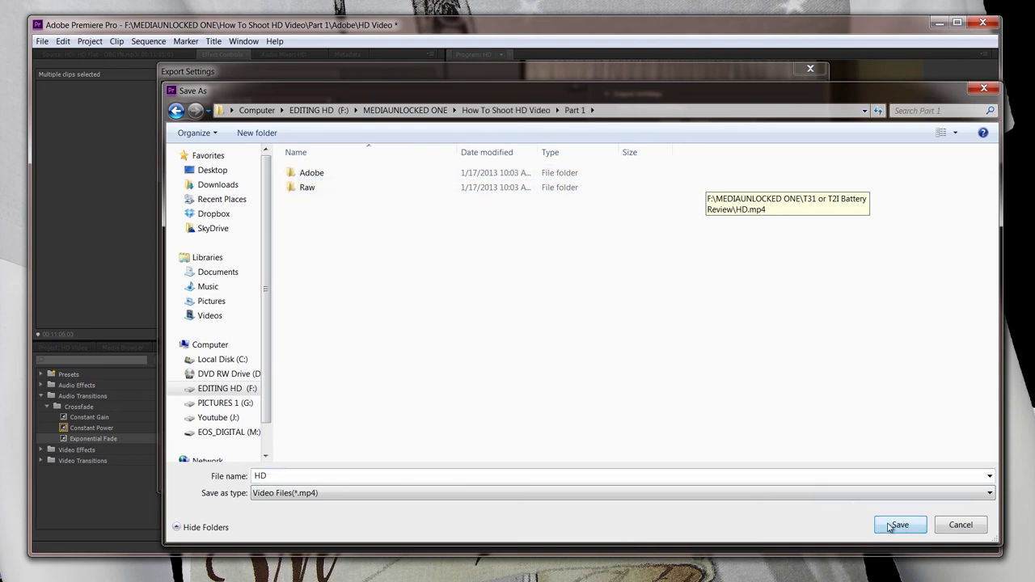
pyautogui.doubleClick(279, 477)
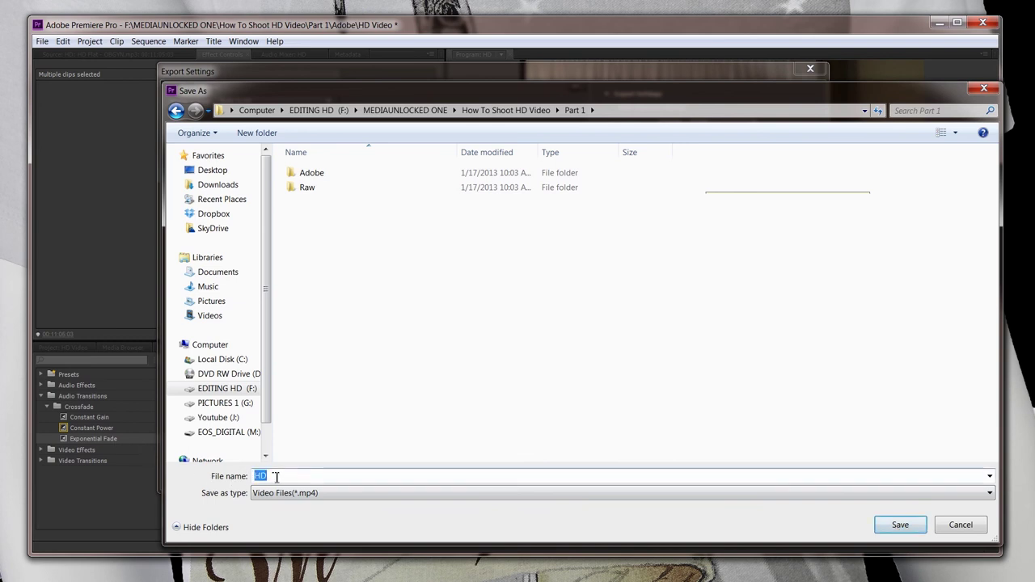
pyautogui.write('HD Video')
pyautogui.click(896, 525)
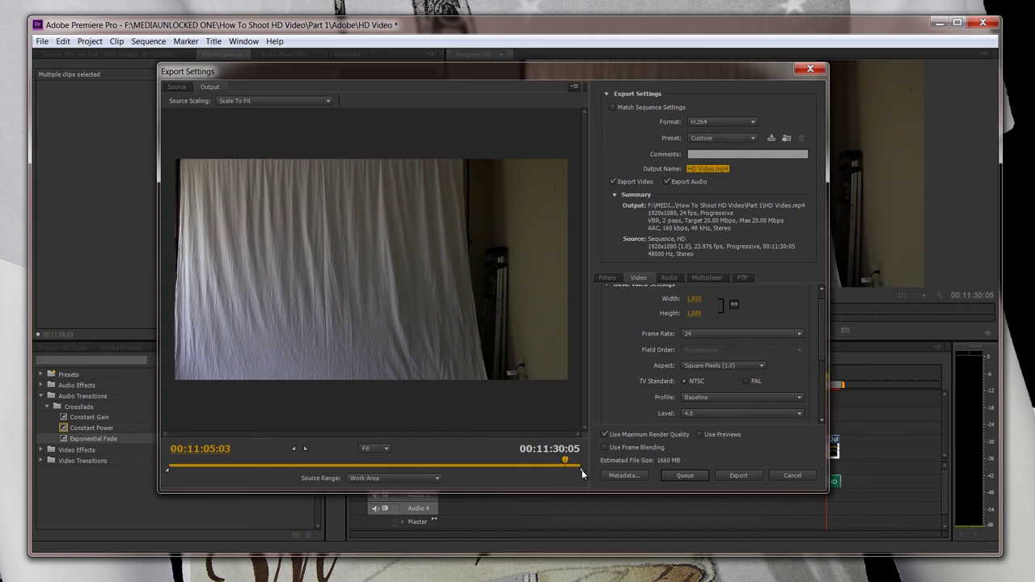
# Preview the sequence end, restore the full 00:11:30:05 export range, and begin encoding
pyautogui.click(577, 474)
pyautogui.moveTo(577, 475); pyautogui.dragTo(485, 465)
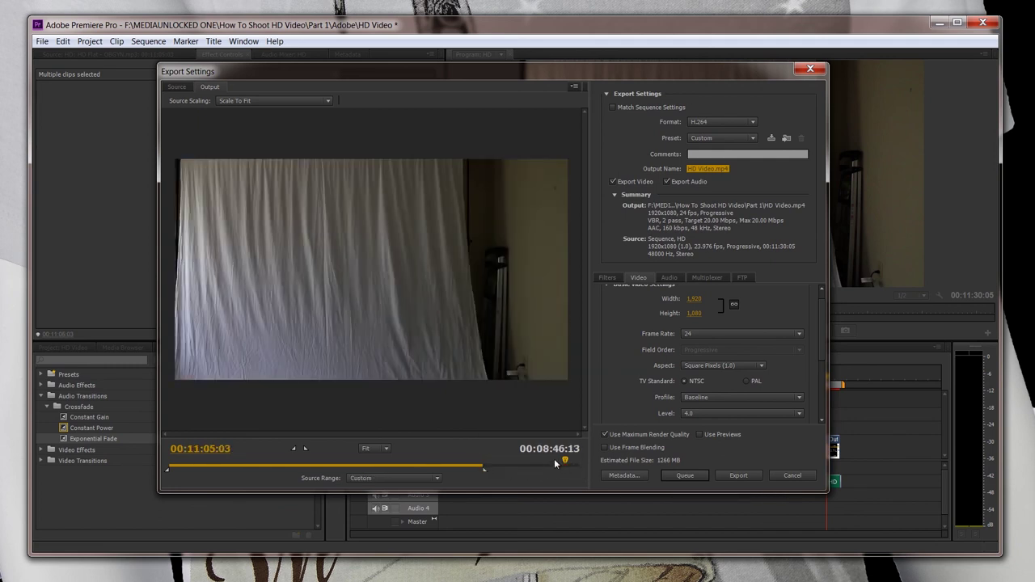
pyautogui.moveTo(564, 461); pyautogui.dragTo(477, 461)
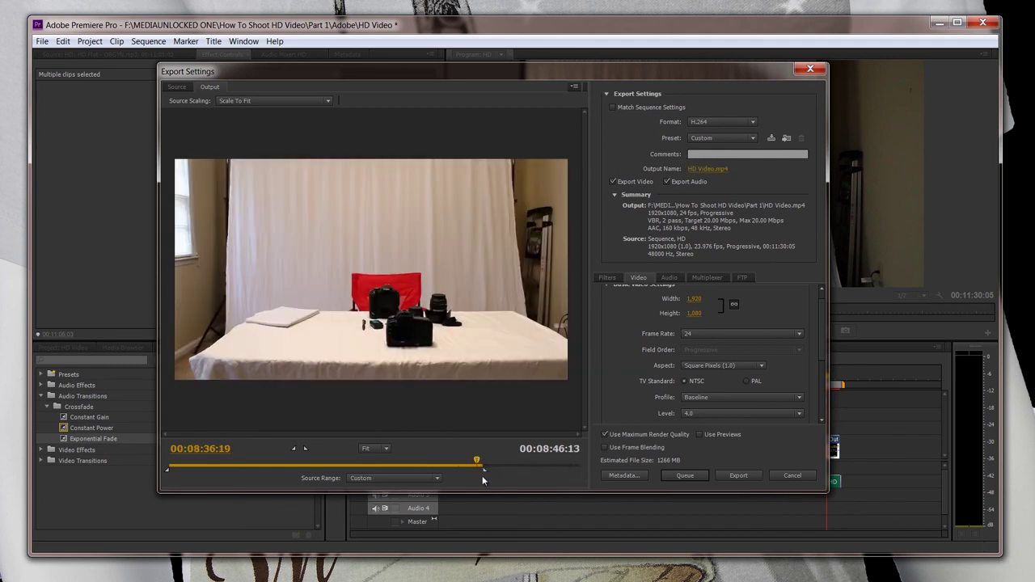
pyautogui.moveTo(522, 469); pyautogui.dragTo(612, 473)
pyautogui.click(737, 475)
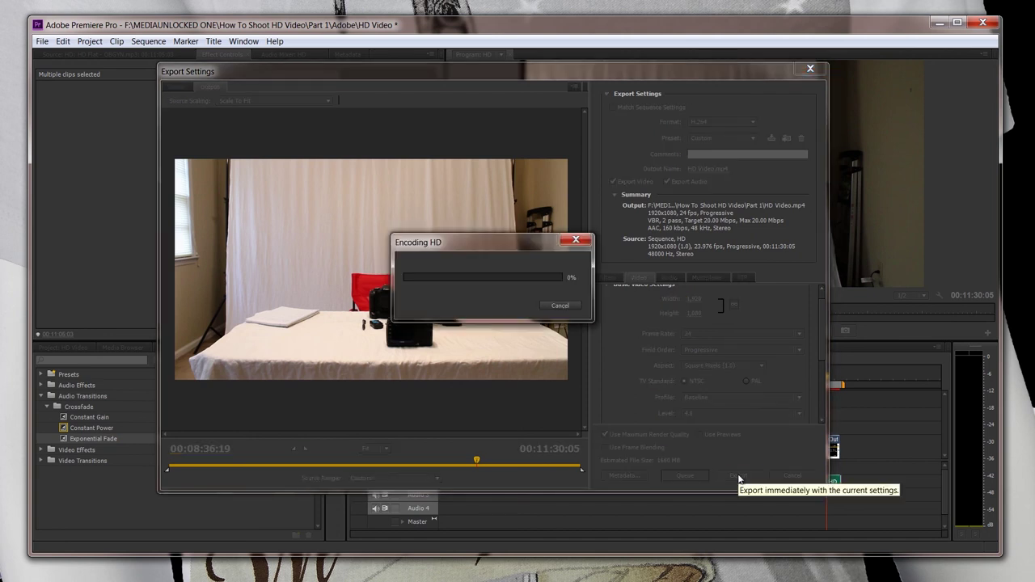